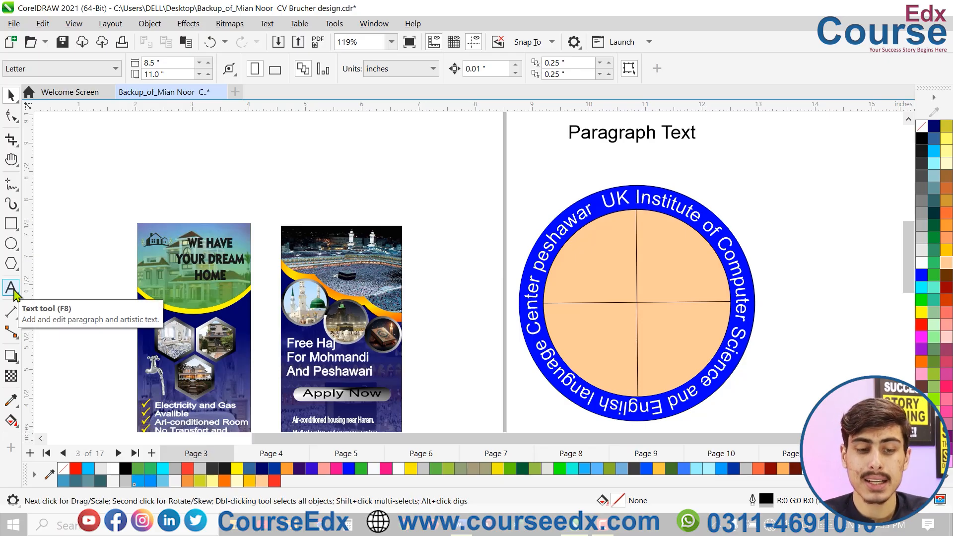
- Add artistic text with a person's first name on the page above the two flyers
left_click(11, 288)
left_click(175, 163)
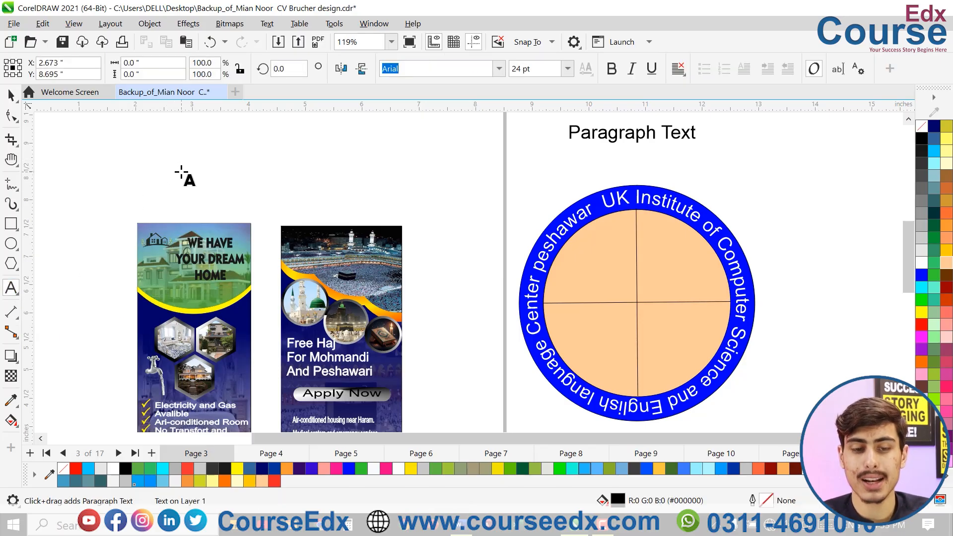
type("Ha")
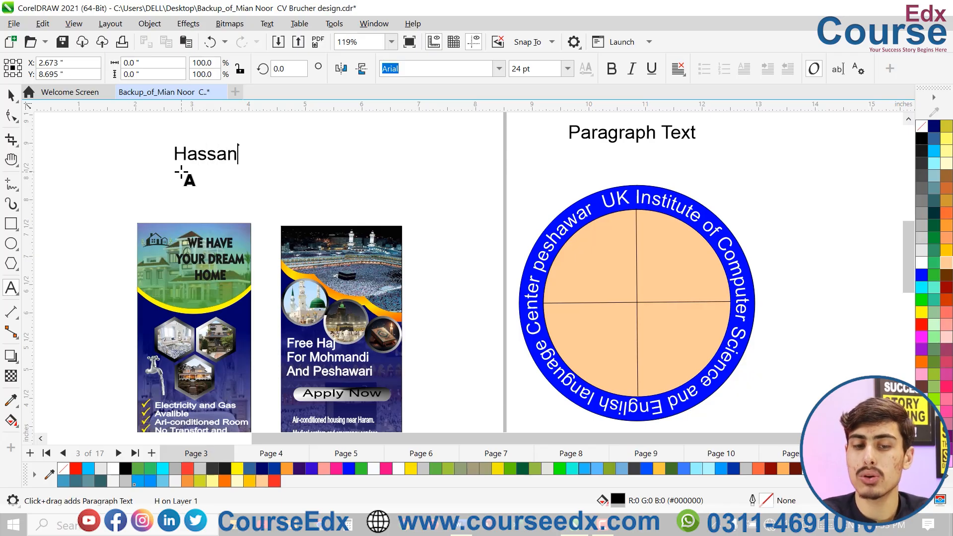
type("ssan")
key("ctrl+space")
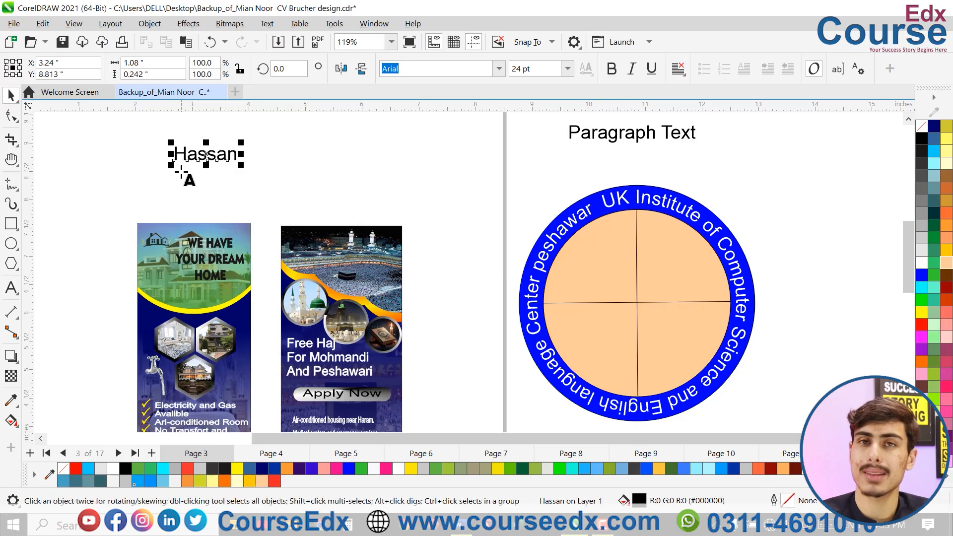
- Enlarge the name text to about 3 inches wide and place it near the page's upper-right corner, beside the "Paragraph Text" label
left_click_drag(205, 157, 486, 160)
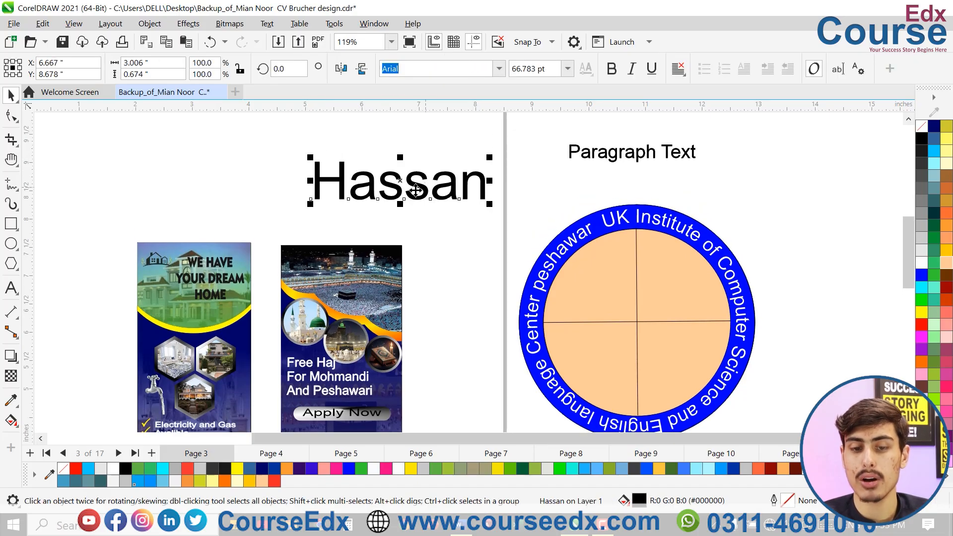
left_click(418, 185)
left_click_drag(416, 183, 458, 144)
scroll(308, 307, "up", 3)
scroll(307, 308, "left", 5)
left_click(124, 259)
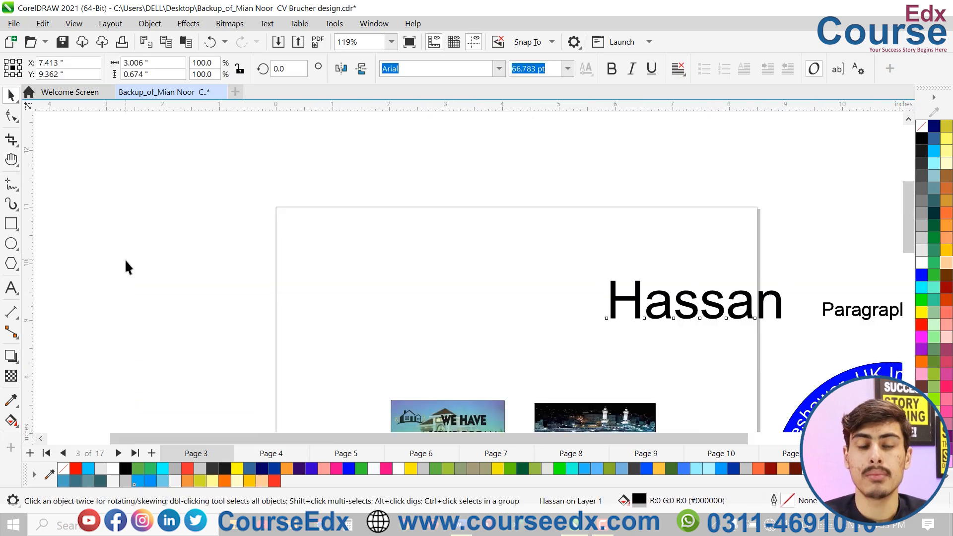
- Draw a paragraph text frame about 2.74 by 2.59 inches at the page's upper-left corner
left_click(11, 288)
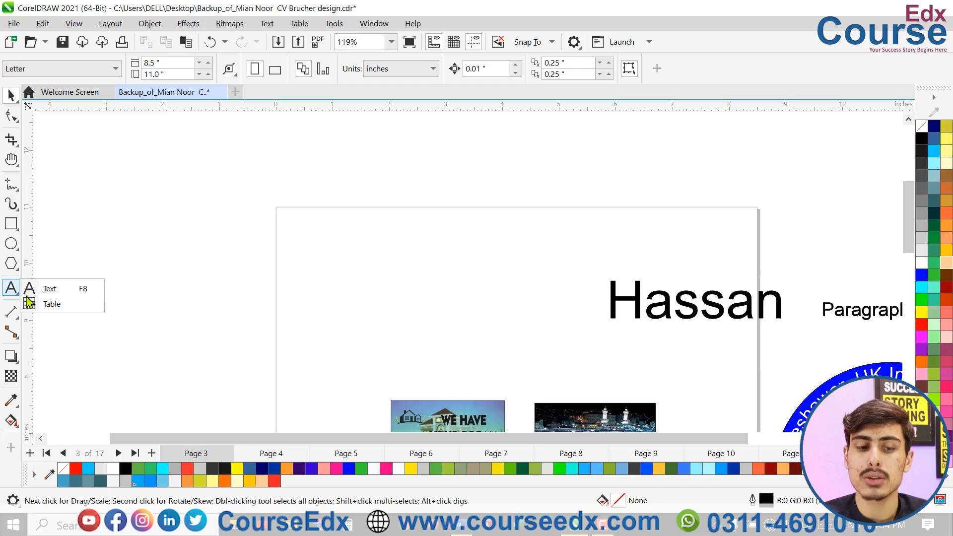
left_click(60, 287)
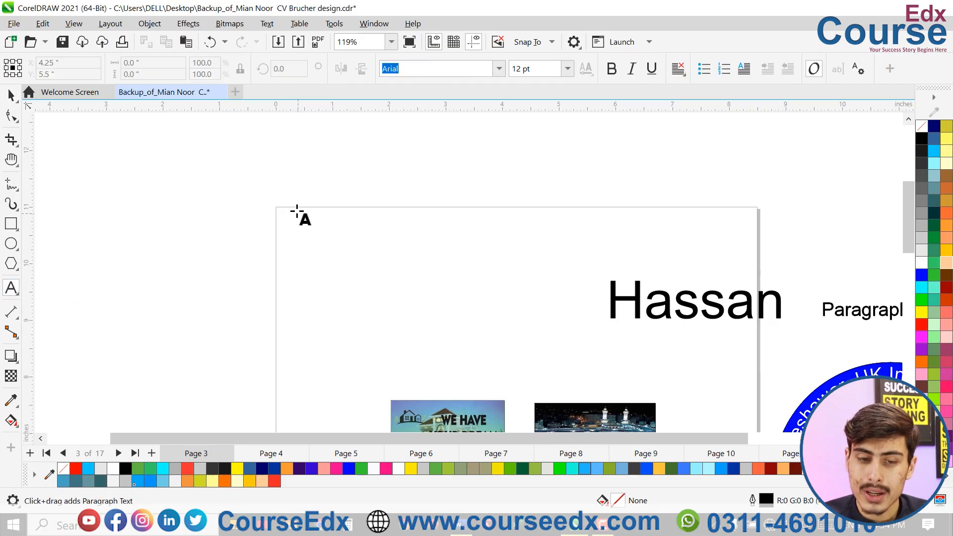
left_click_drag(285, 188, 441, 333)
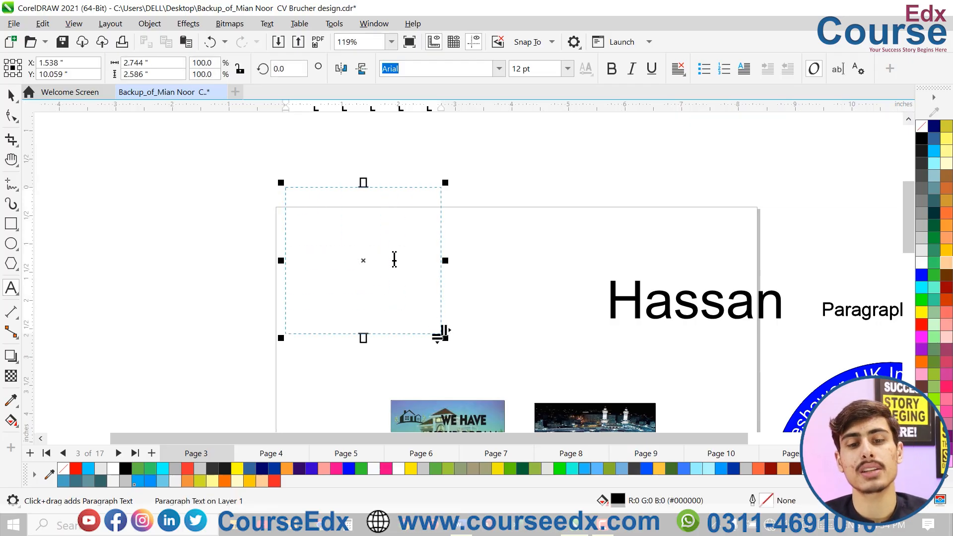
type("daadfs")
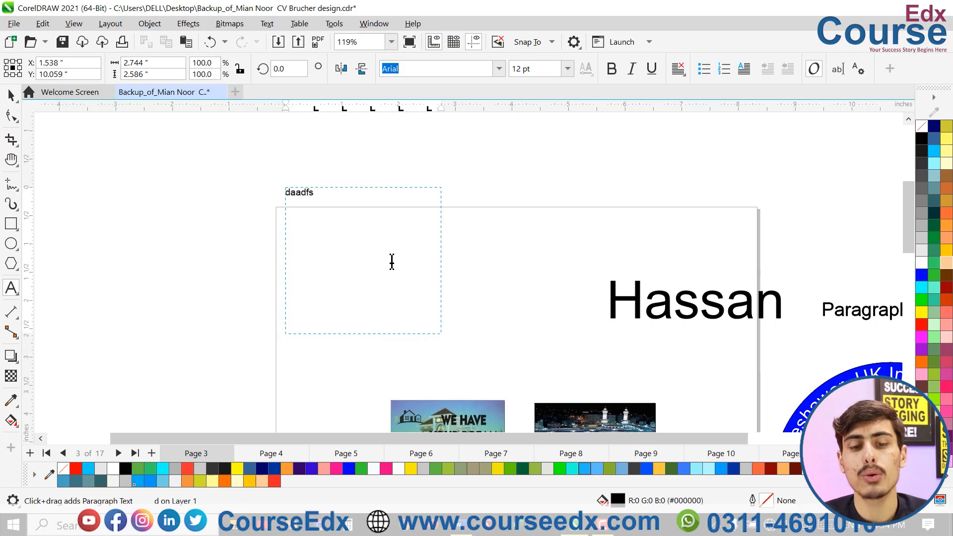
type("d")
key("BackSpace")
key("BackSpace")
key("BackSpace")
key("BackSpace")
key("BackSpace")
key("BackSpace")
key("BackSpace")
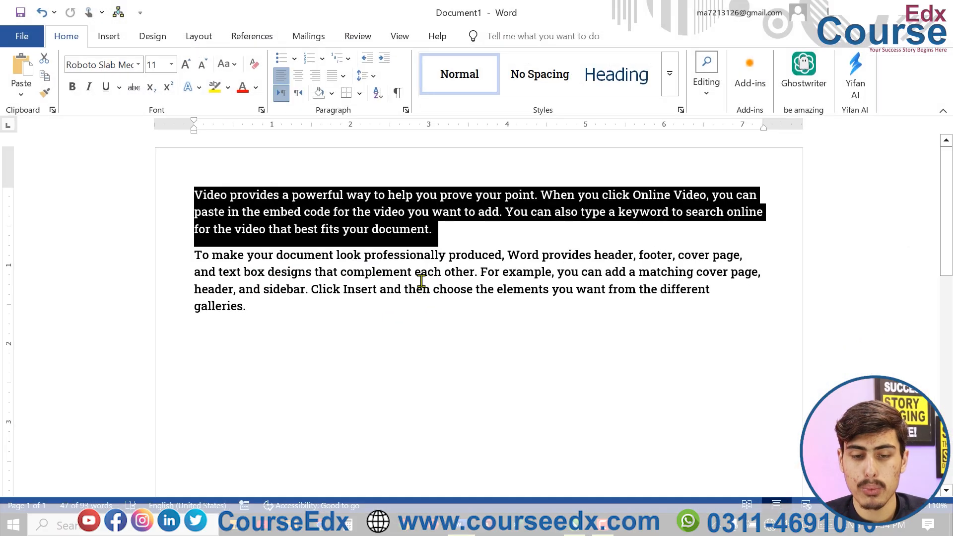
- Copy the first paragraph of the Word document and paste it into the empty paragraph frame in CorelDRAW
left_click(437, 249)
triple_click(293, 207)
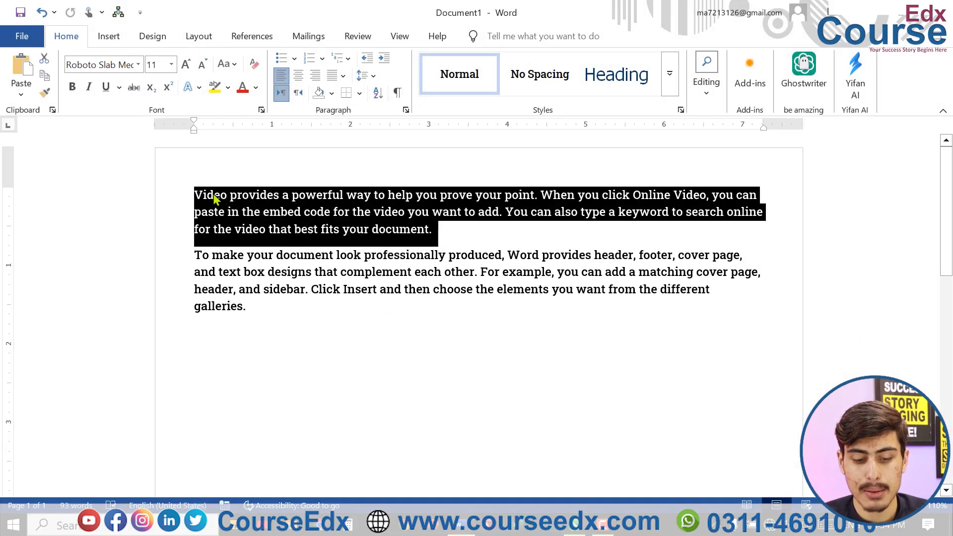
key("alt+Tab")
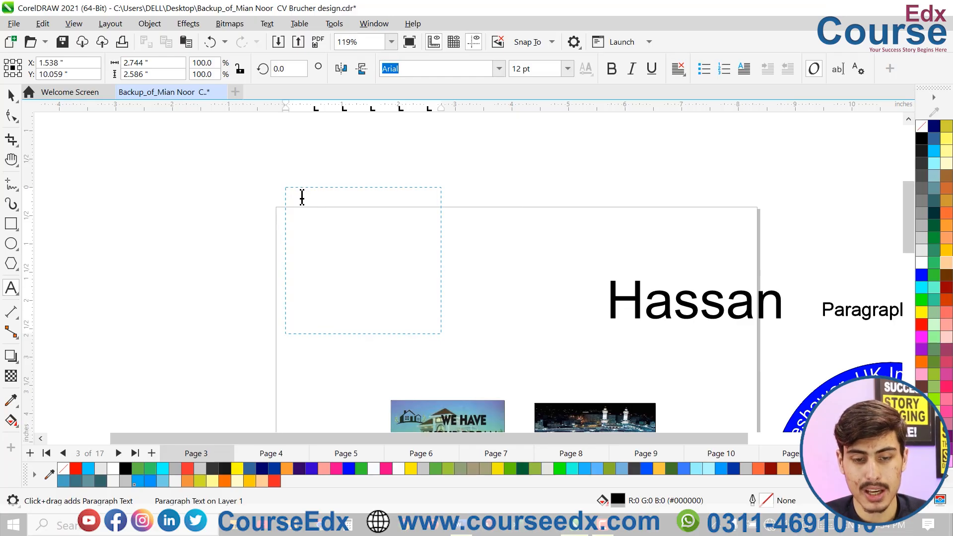
key("ctrl+v")
left_click(452, 359)
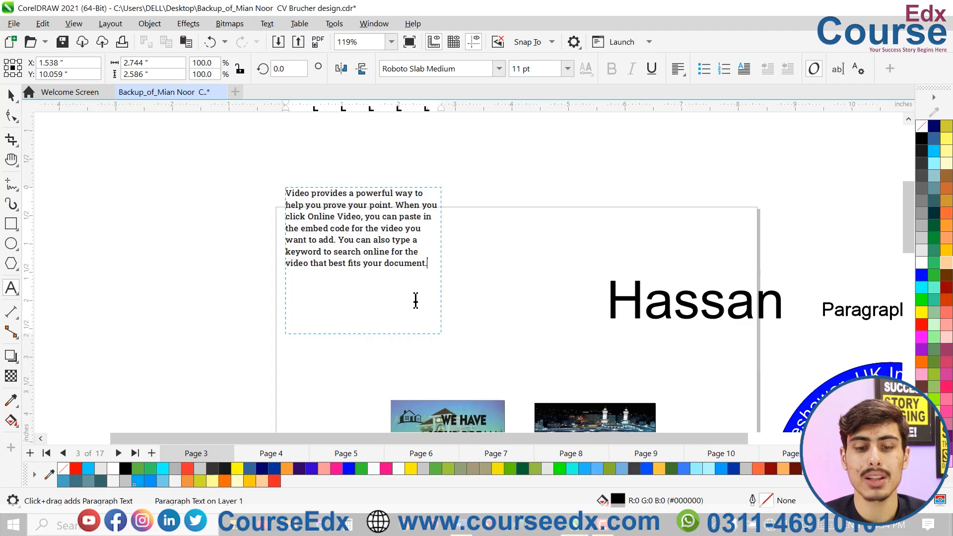
- Resize the paragraph frame to about 3.14 by 1.88 inches and position it inside the page's upper-left corner
left_click_drag(363, 335, 363, 280)
key("space")
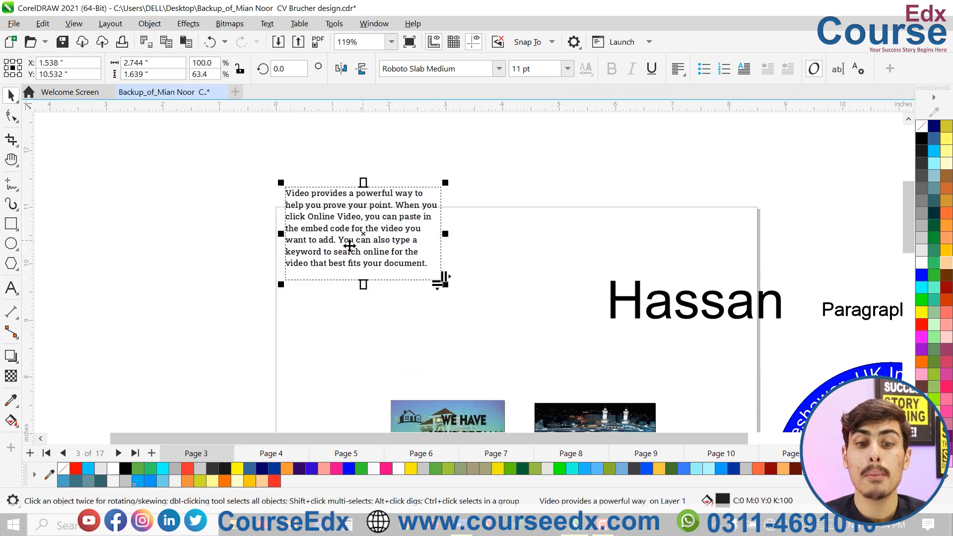
left_click_drag(368, 235, 360, 266)
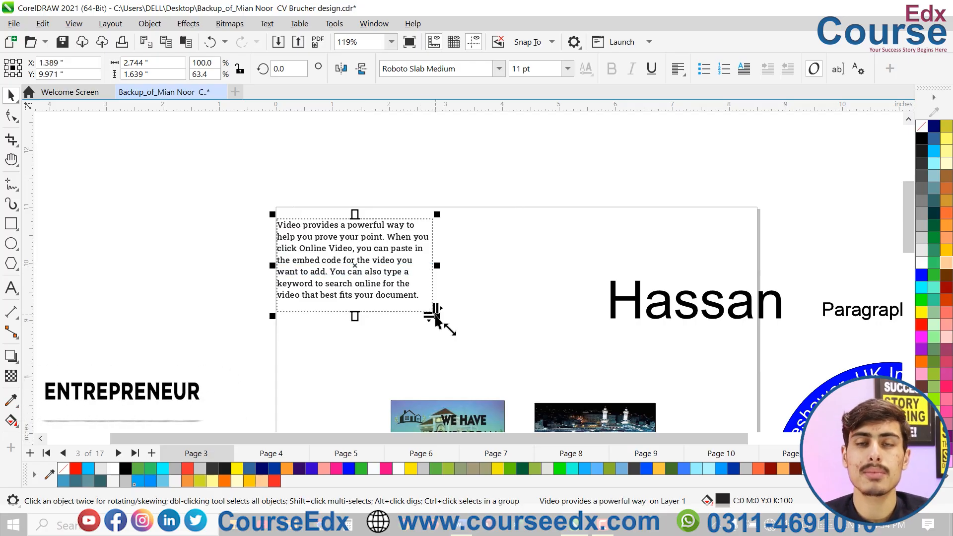
left_click_drag(436, 316, 457, 329)
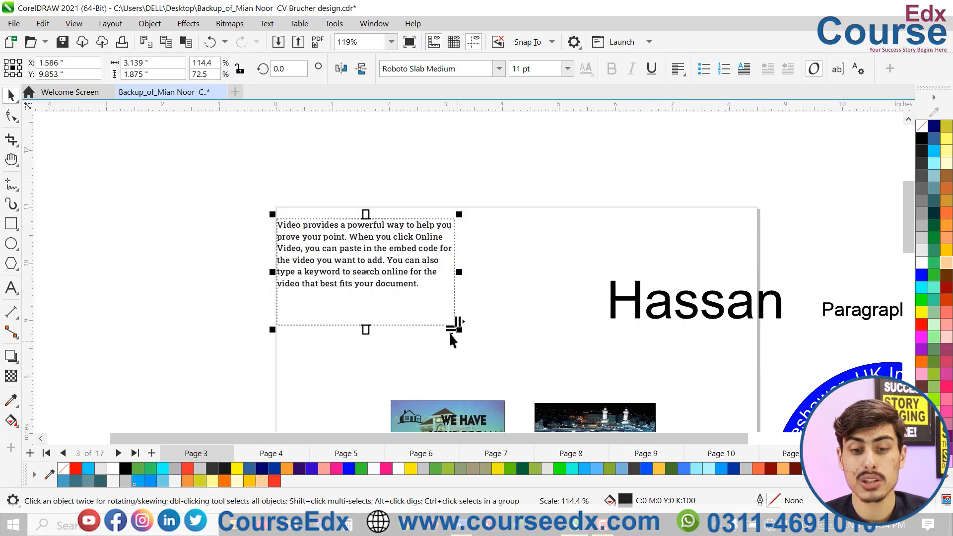
- Replace all the text in the paragraph frame with placeholder text
double_click(415, 286)
key("ctrl+a")
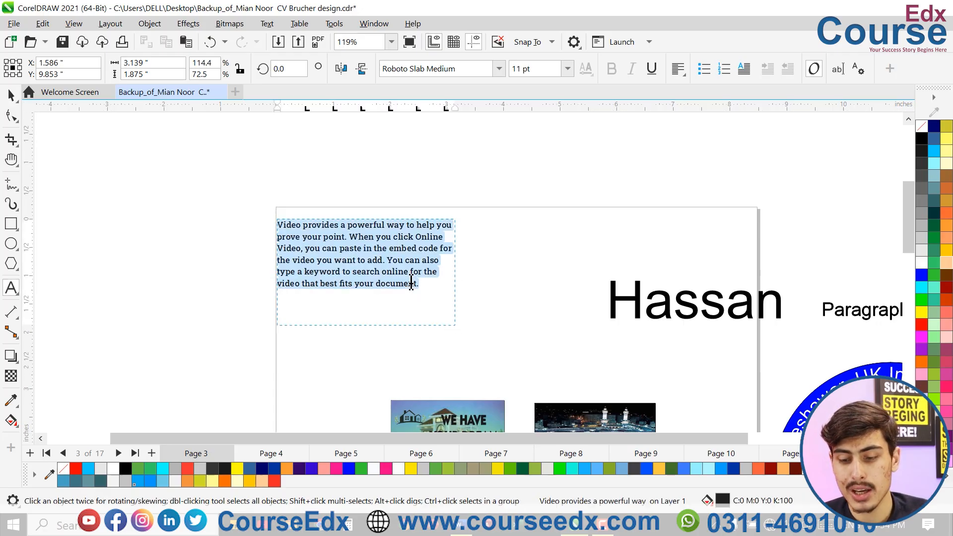
key("Delete")
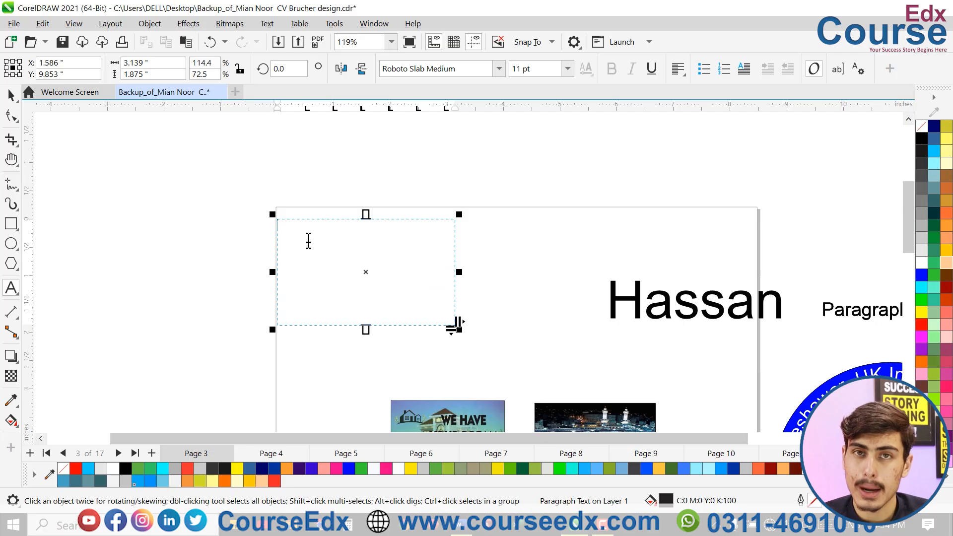
right_click(298, 233)
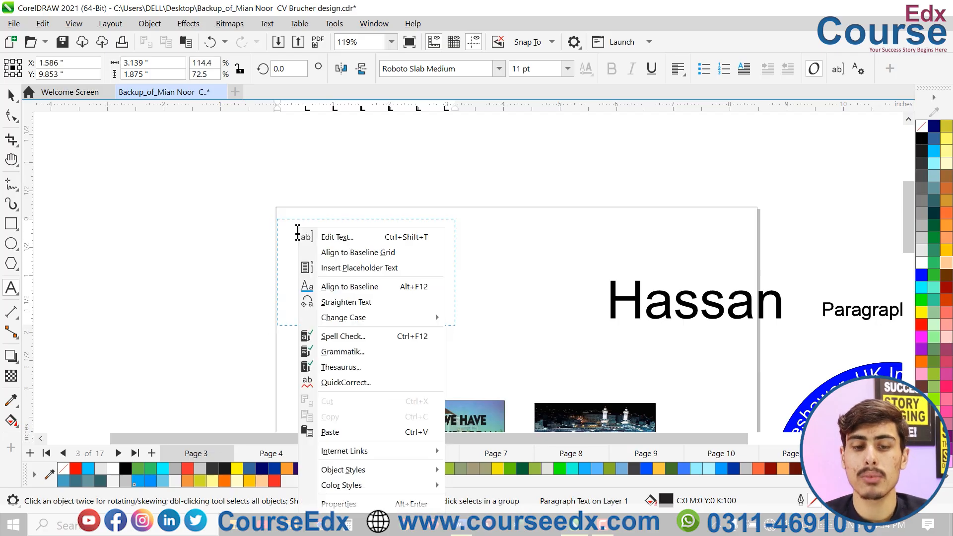
left_click(350, 272)
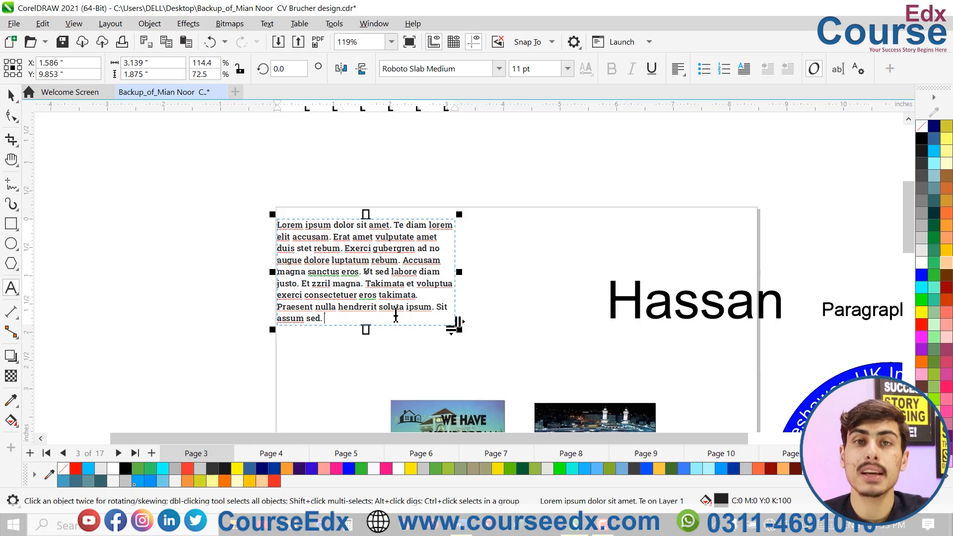
key("Escape")
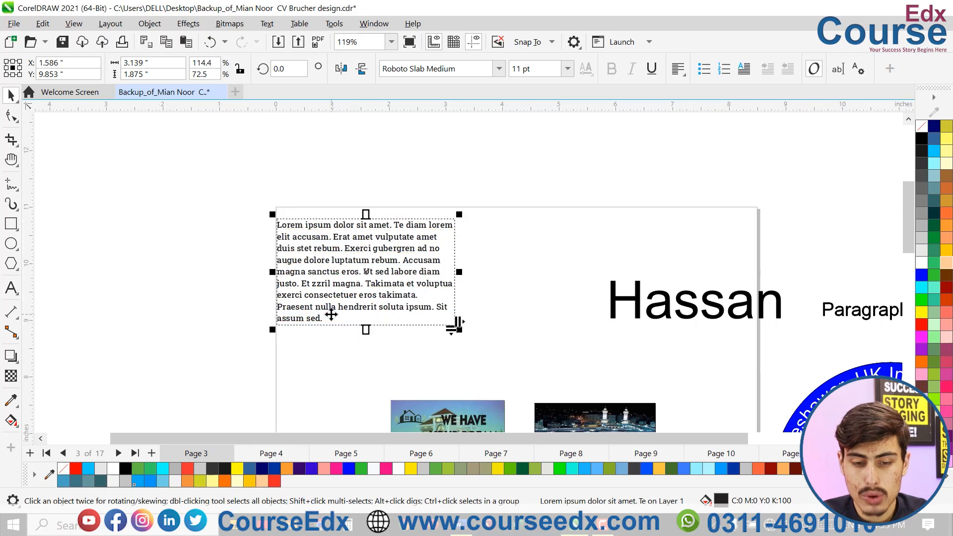
- Center the whole placeholder paragraph, and align it back to the left
double_click(327, 318)
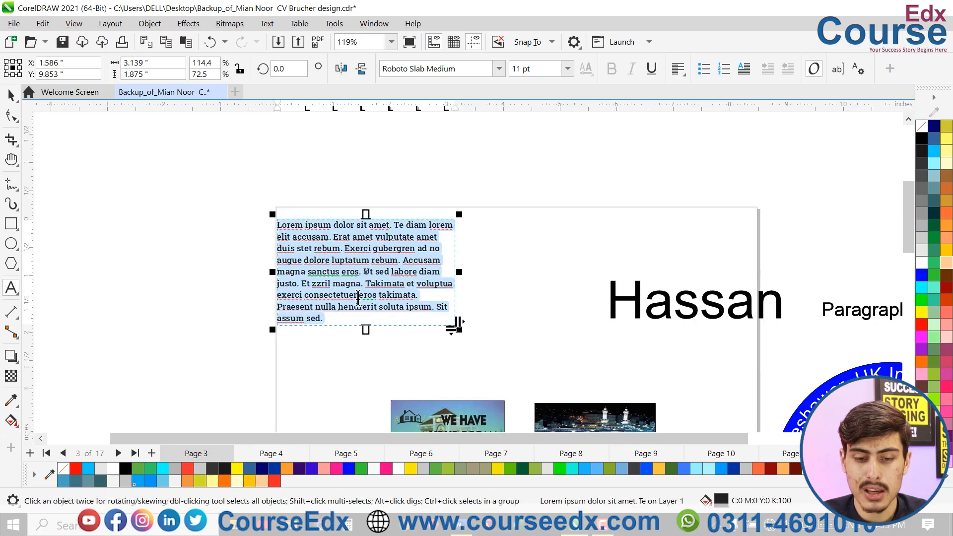
left_click(678, 68)
left_click(695, 123)
left_click(679, 69)
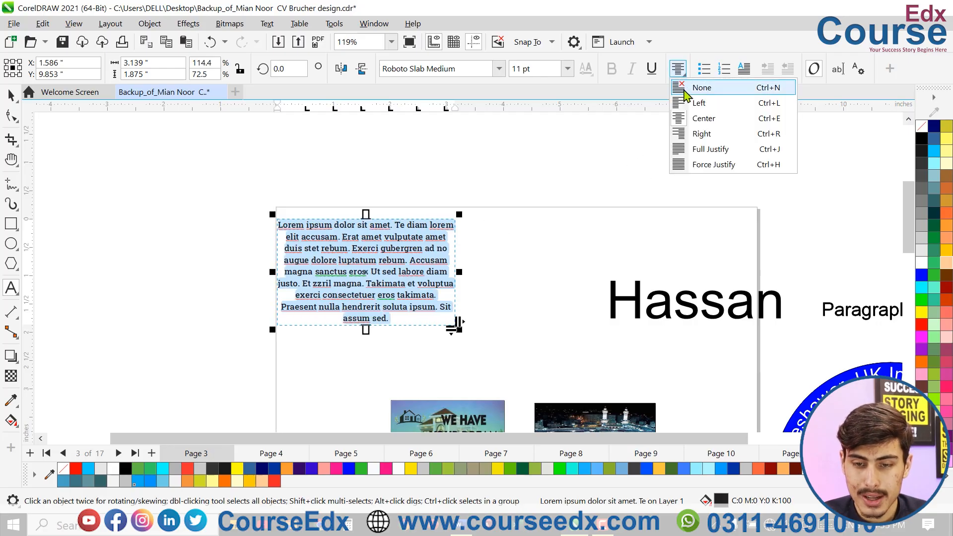
left_click(690, 99)
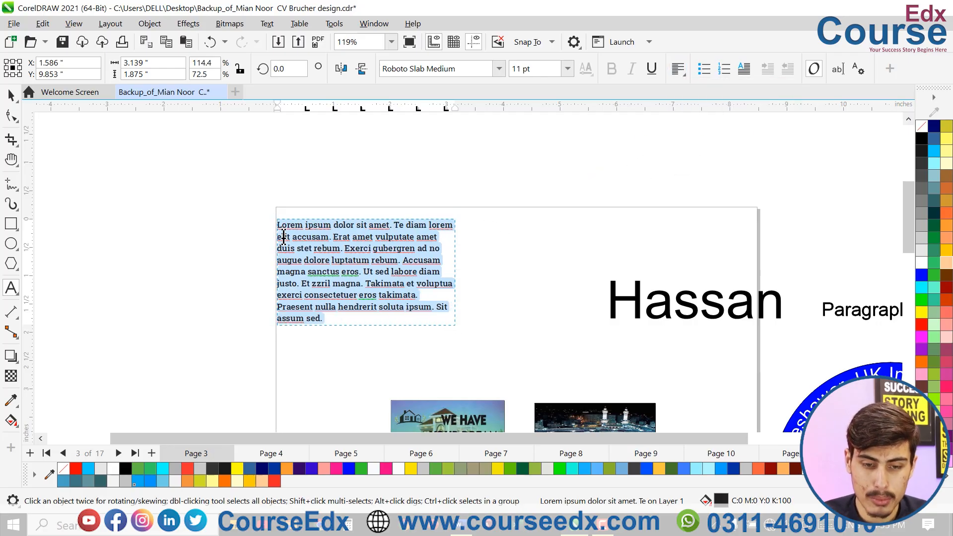
- Apply Force Justify to the placeholder paragraph and shorten its frame to about 1.71 inches high
scroll(418, 268, "up", 2)
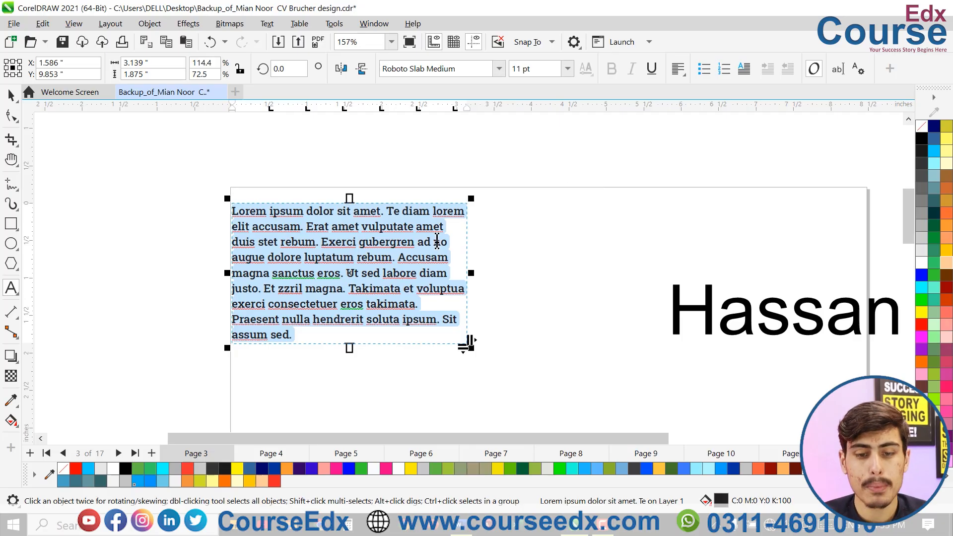
left_click(678, 69)
left_click(705, 164)
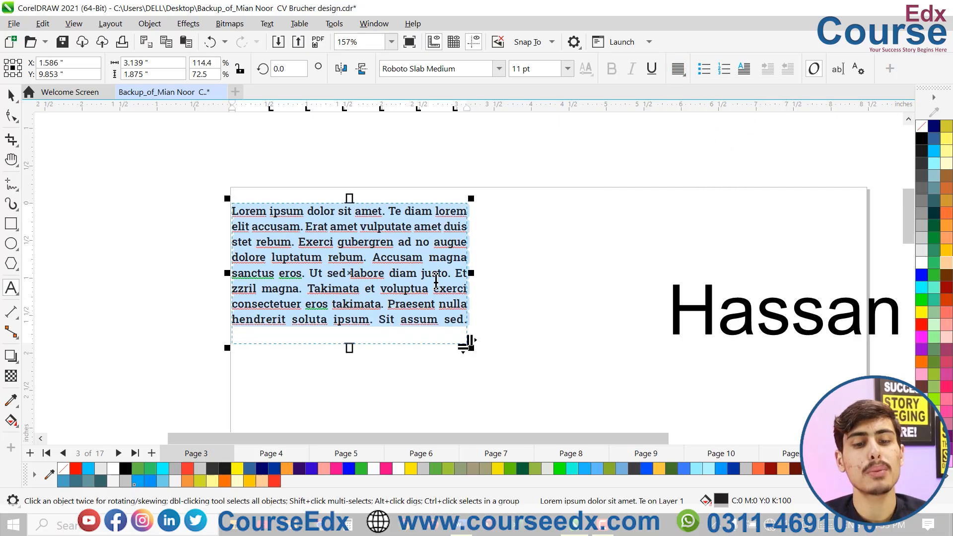
left_click_drag(350, 348, 350, 336)
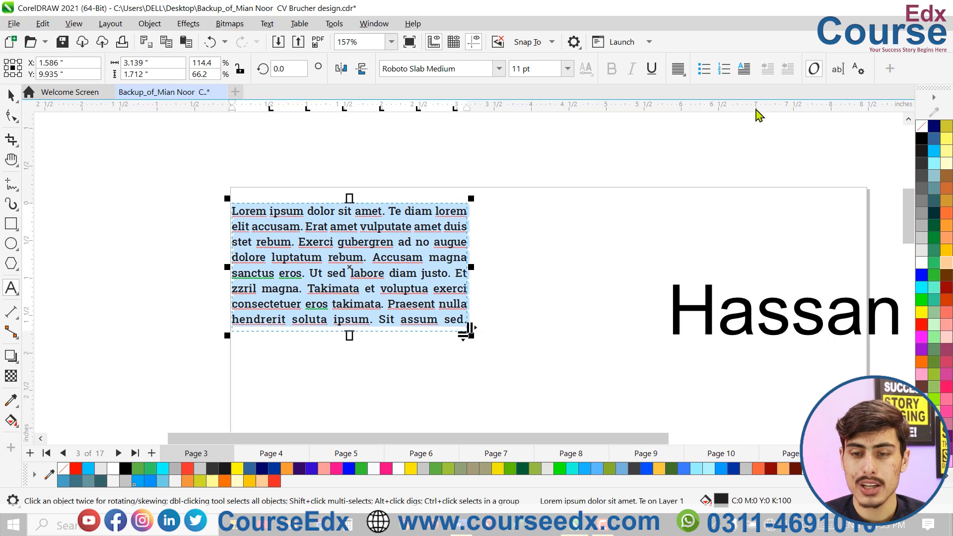
- Try a bulleted list and a drop cap on the placeholder paragraph, and undo both
left_click(705, 69)
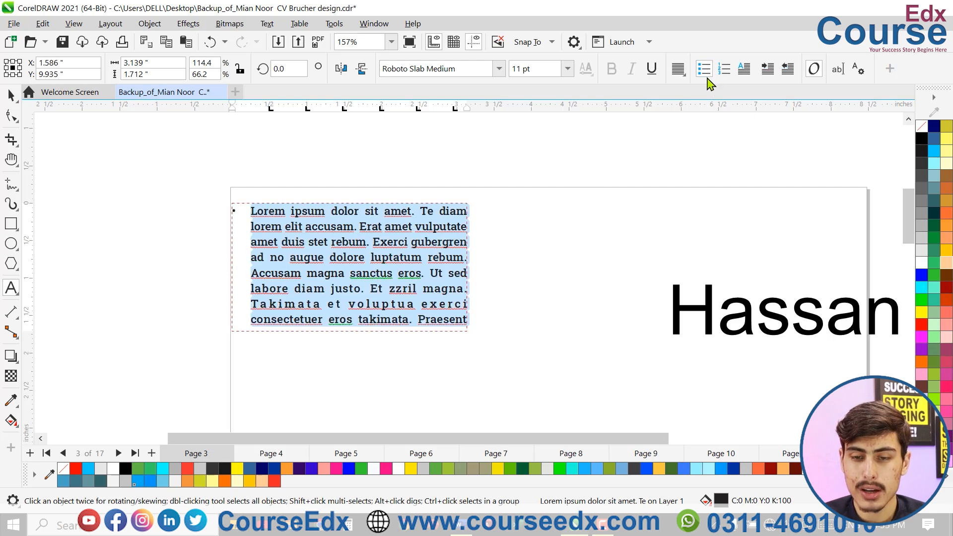
left_click(724, 70)
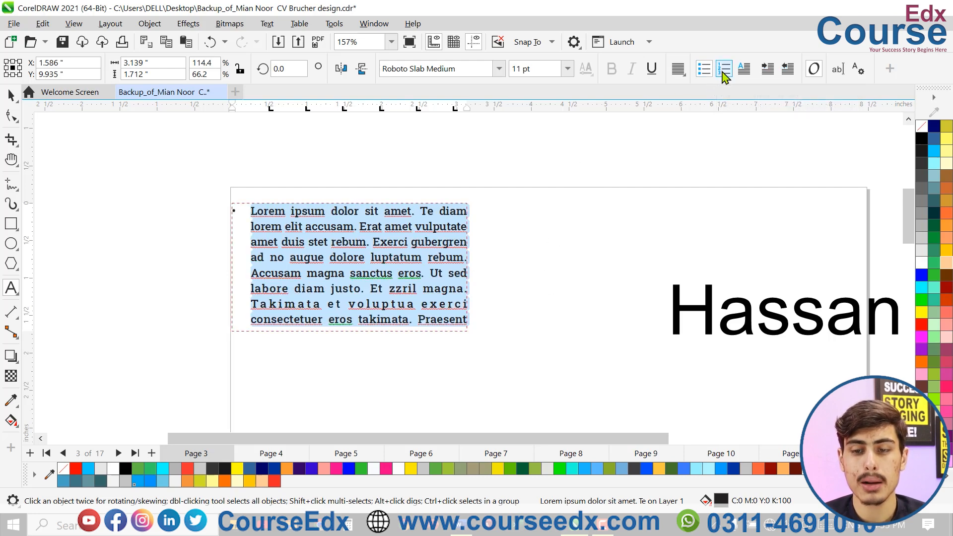
left_click(747, 70)
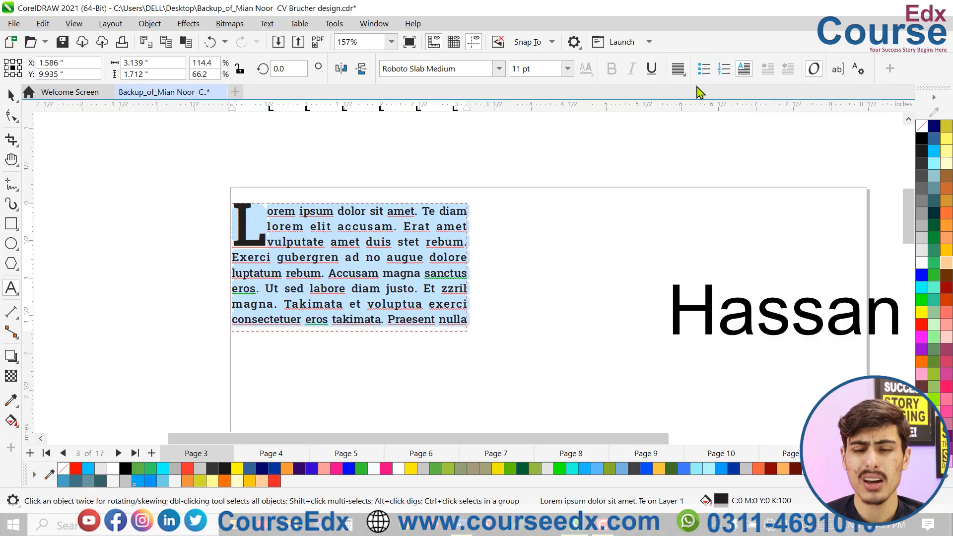
key("ctrl+z")
key("ctrl+z")
key("ctrl+space")
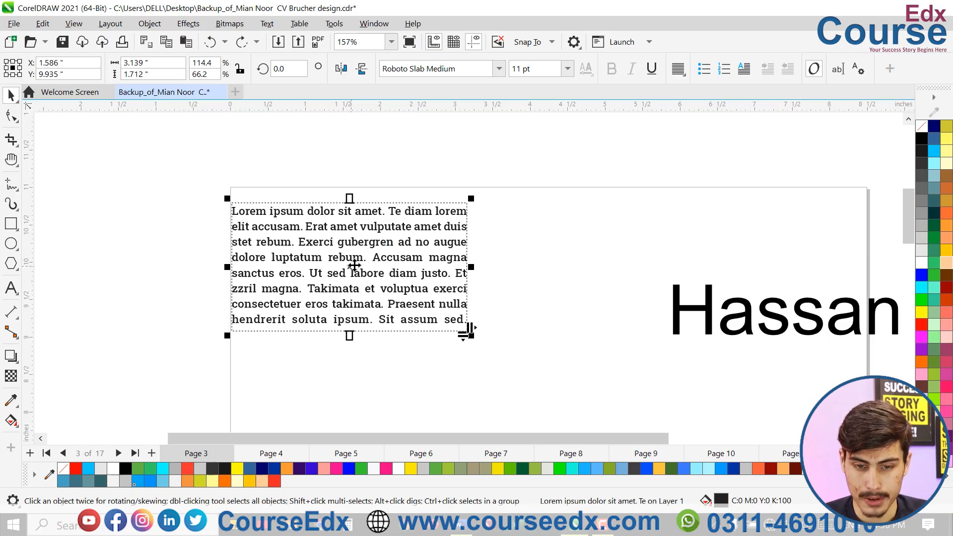
- Move the paragraph frame further into the page and place the name text directly above it
left_click_drag(346, 269, 449, 301)
left_click_drag(713, 303, 439, 179)
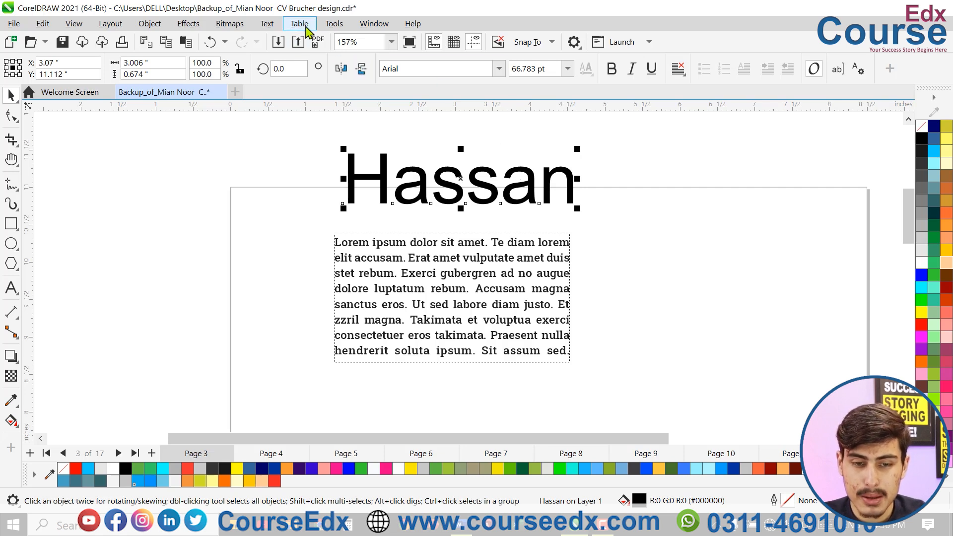
- Open the Text docker with the name text selected
left_click(378, 27)
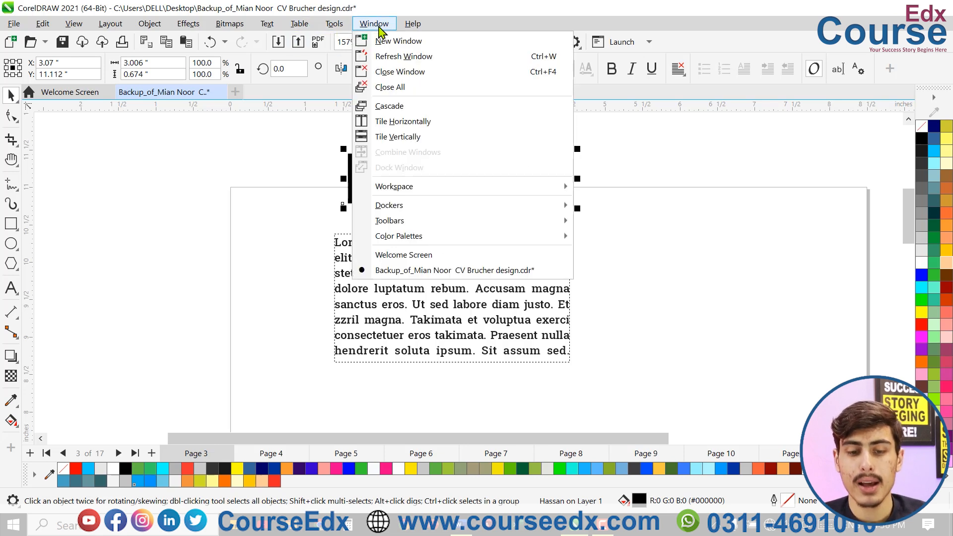
mouse_move(410, 206)
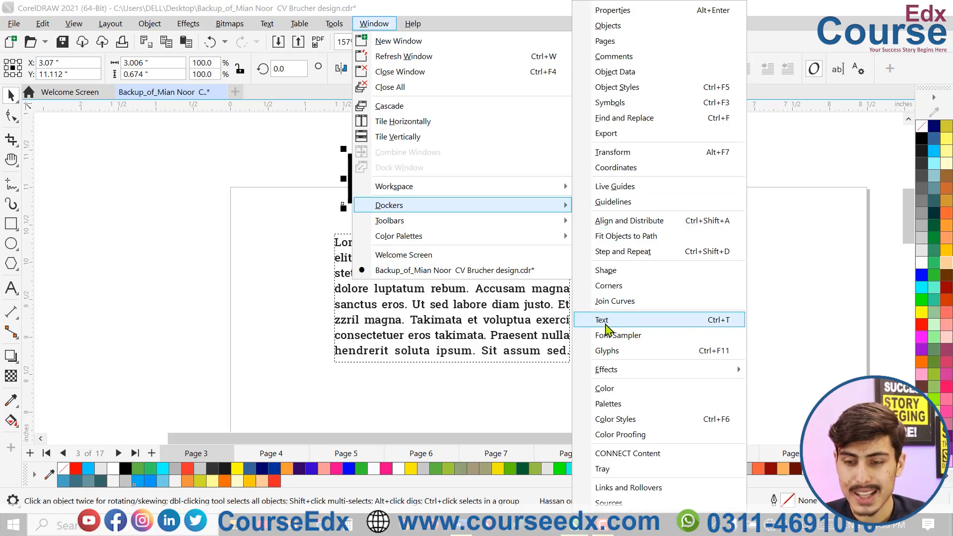
left_click(604, 320)
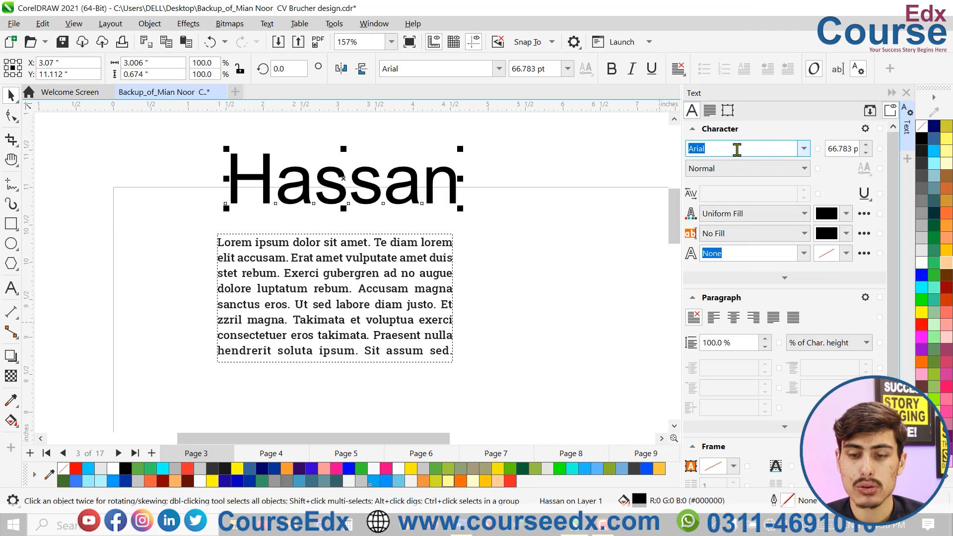
left_click(804, 150)
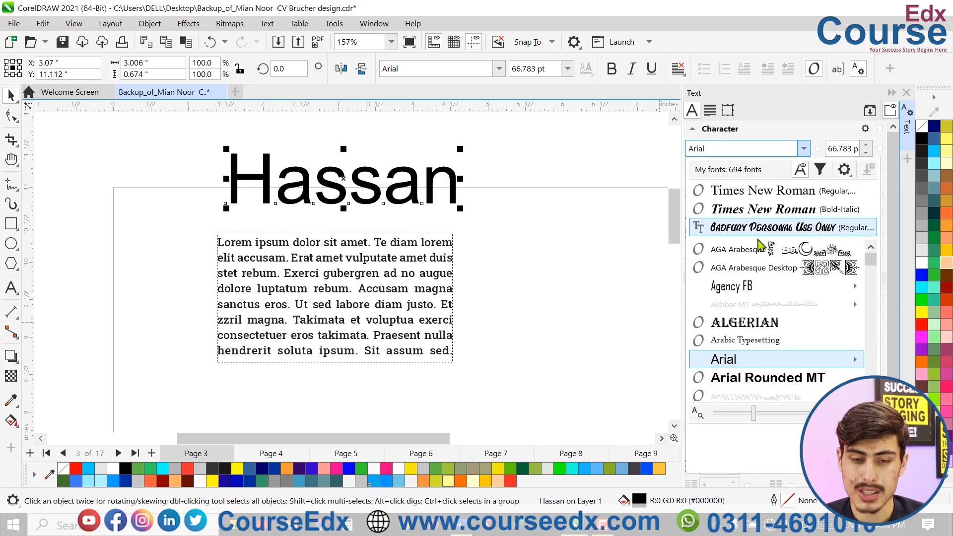
left_click(867, 149)
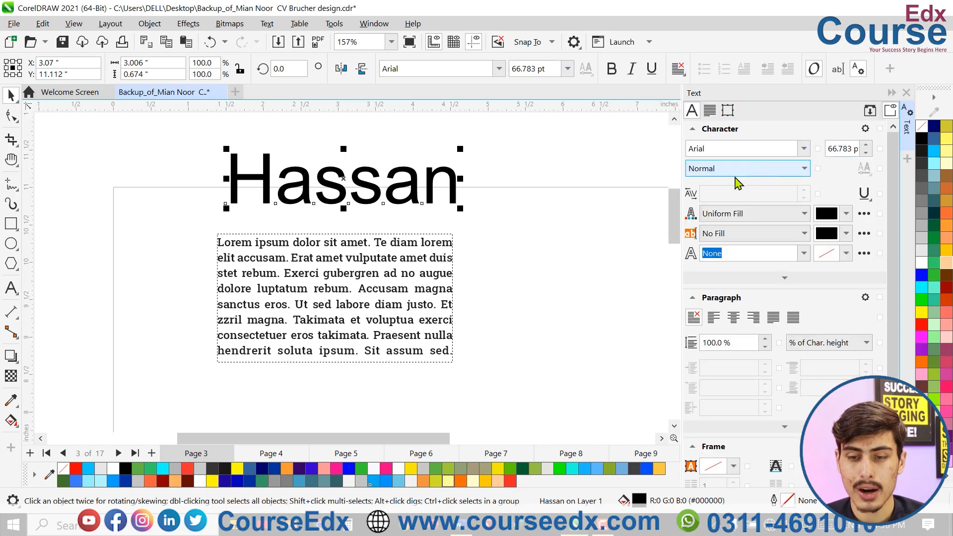
left_click(745, 170)
left_click(839, 174)
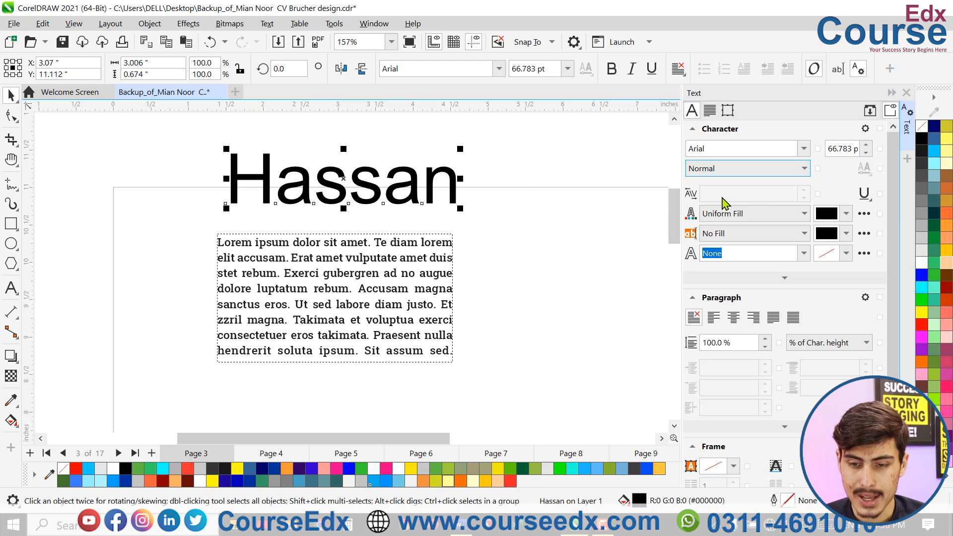
- Select all characters of the name text and tighten their kerning to -20 %
double_click(421, 195)
key("ctrl+a")
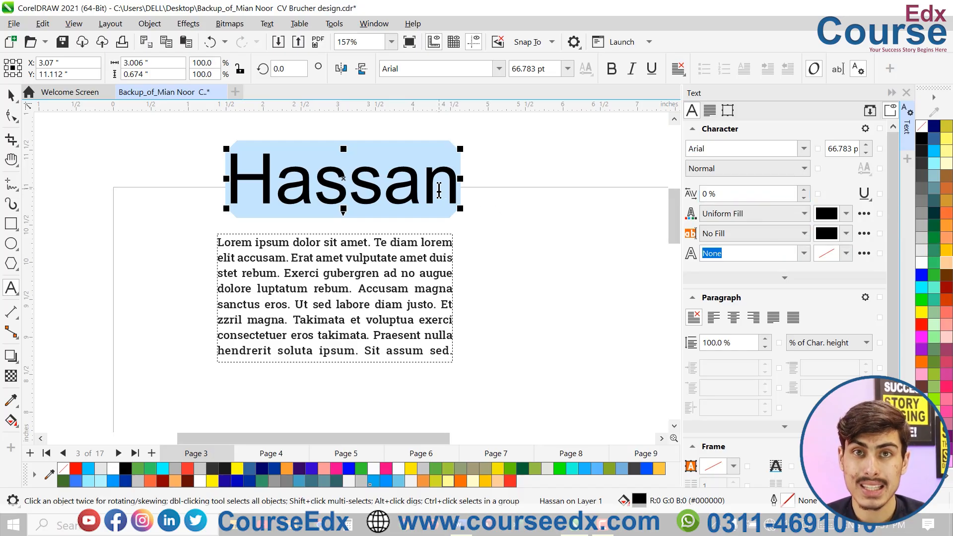
left_click(803, 199)
left_click(802, 198)
left_click(803, 198)
left_click(803, 198)
left_click(803, 198)
left_click(803, 198)
left_click(803, 198)
left_click(803, 198)
left_click(803, 198)
left_click(804, 190)
left_click(804, 190)
left_click(803, 190)
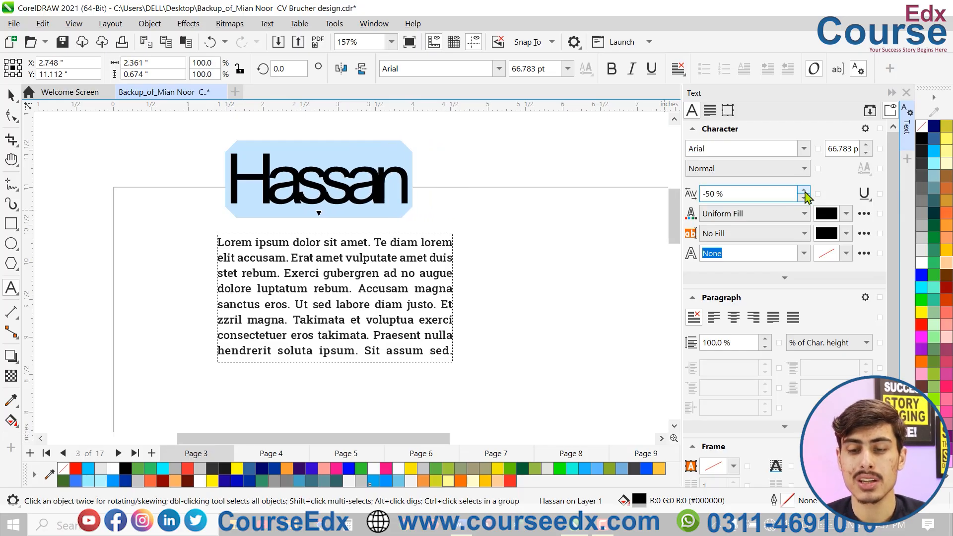
left_click(804, 190)
left_click(804, 191)
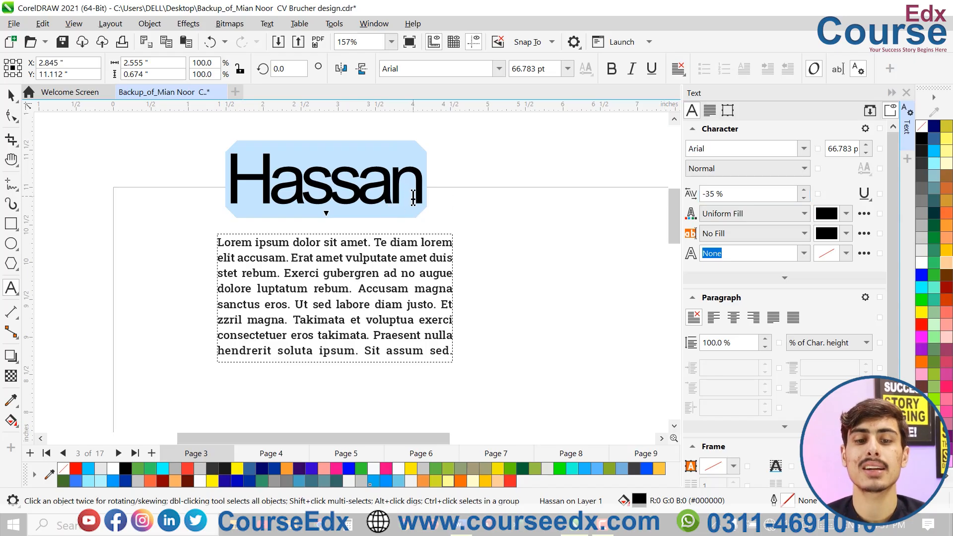
left_click(804, 190)
left_click(804, 190)
left_click(804, 191)
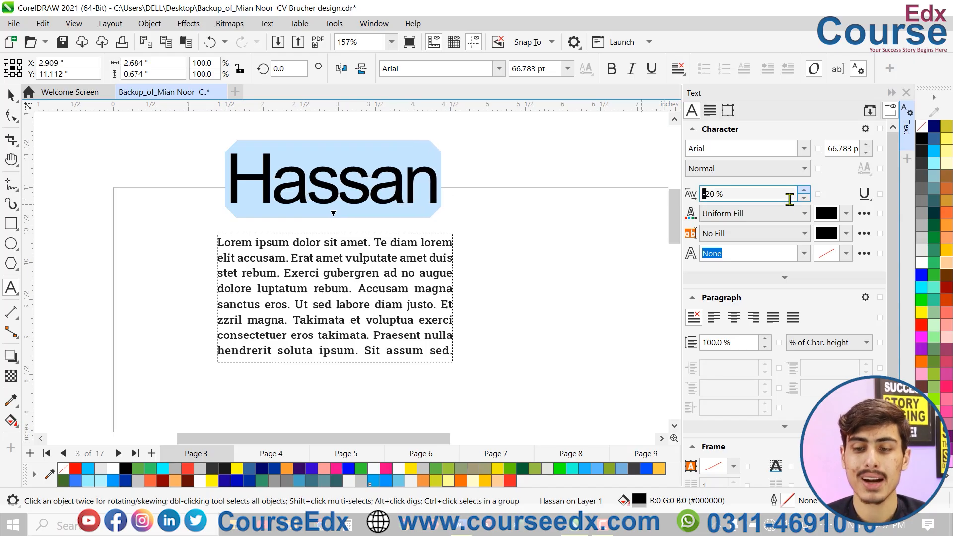
- Try a Double Thin underline on the name text and remove it again
left_click(865, 195)
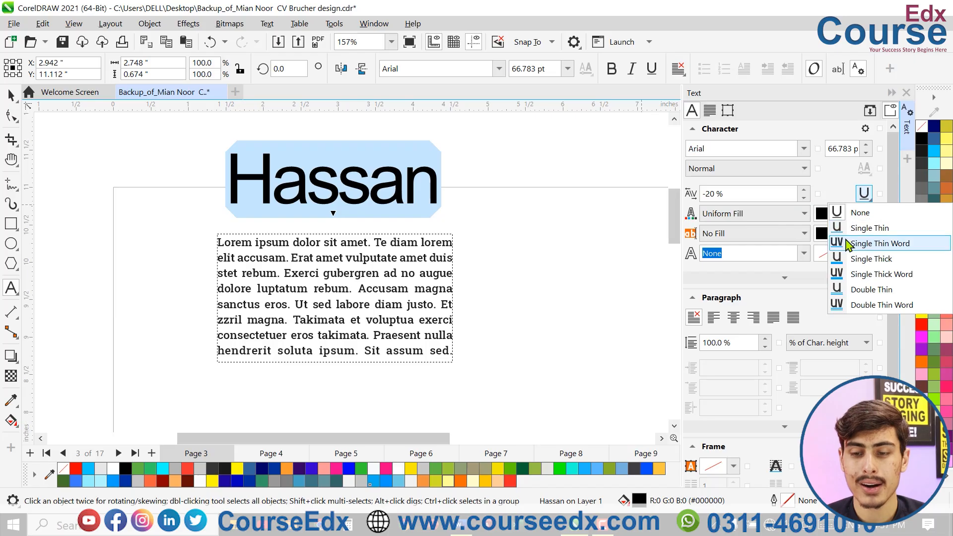
left_click(866, 289)
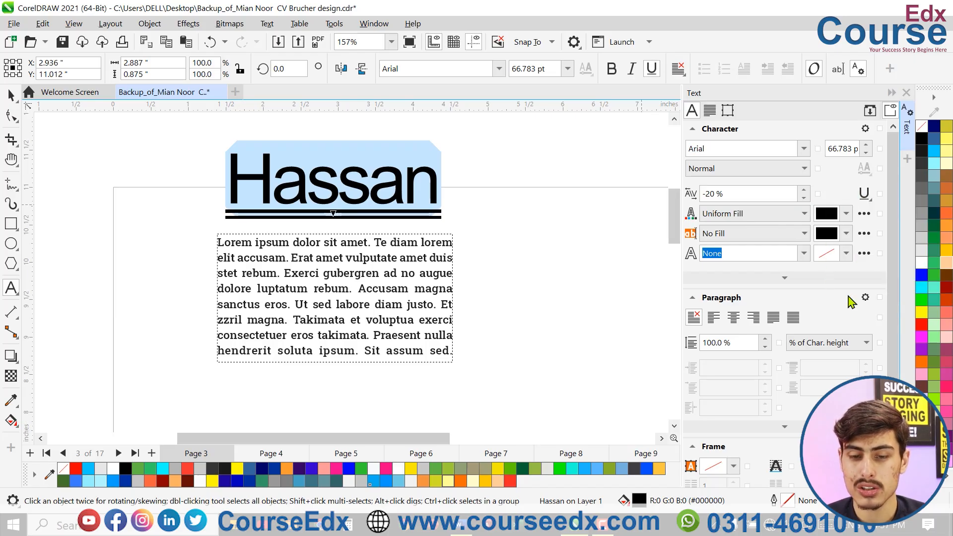
left_click(864, 194)
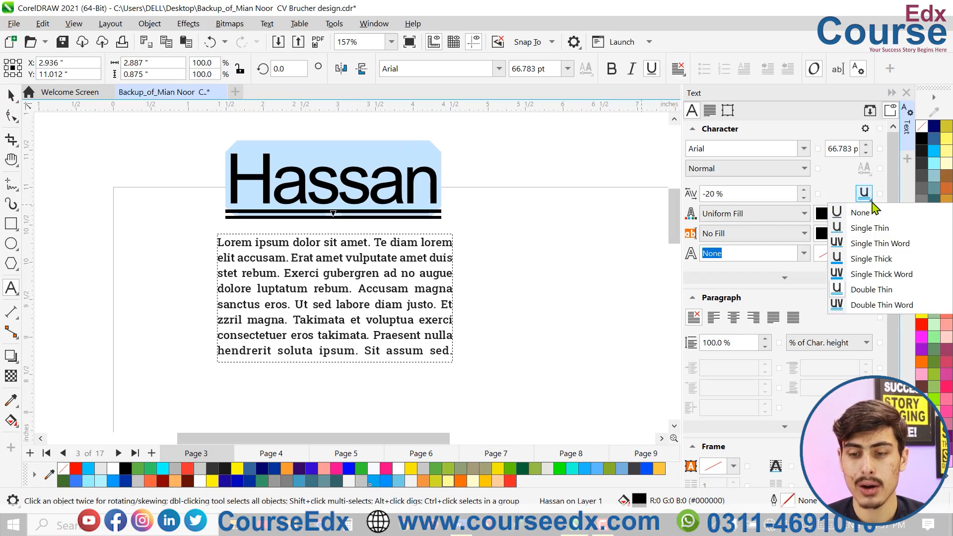
left_click(859, 213)
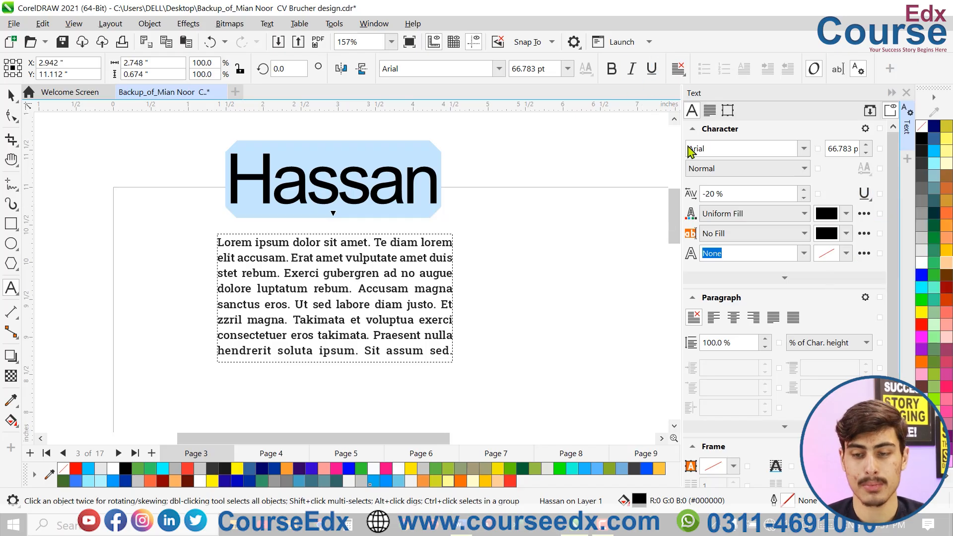
- Change the fill of the name text's characters to Fountain Fill
left_click(769, 215)
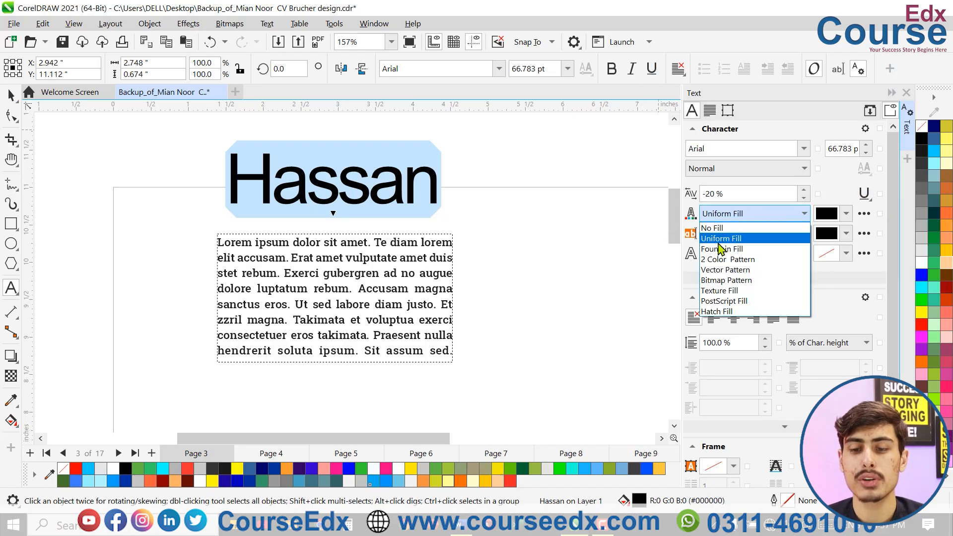
left_click(723, 249)
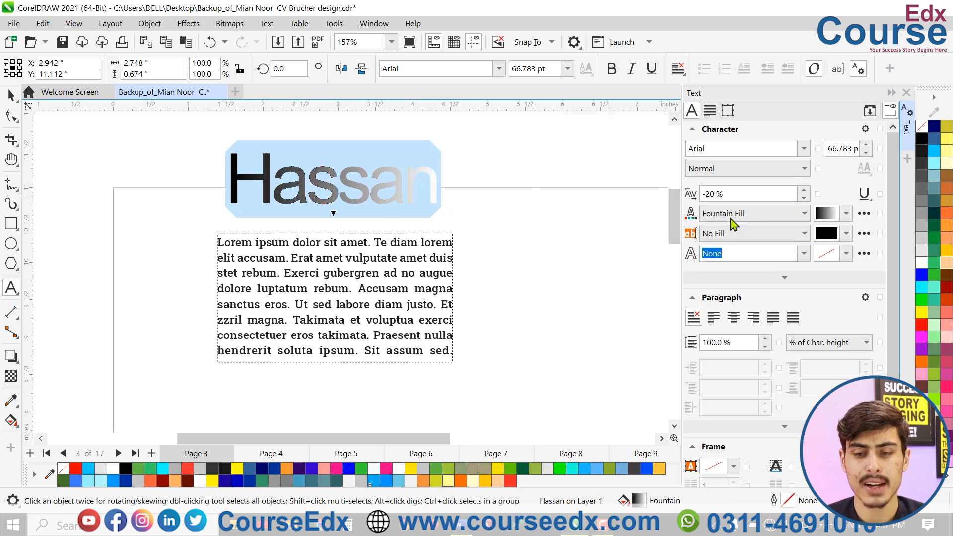
left_click(751, 215)
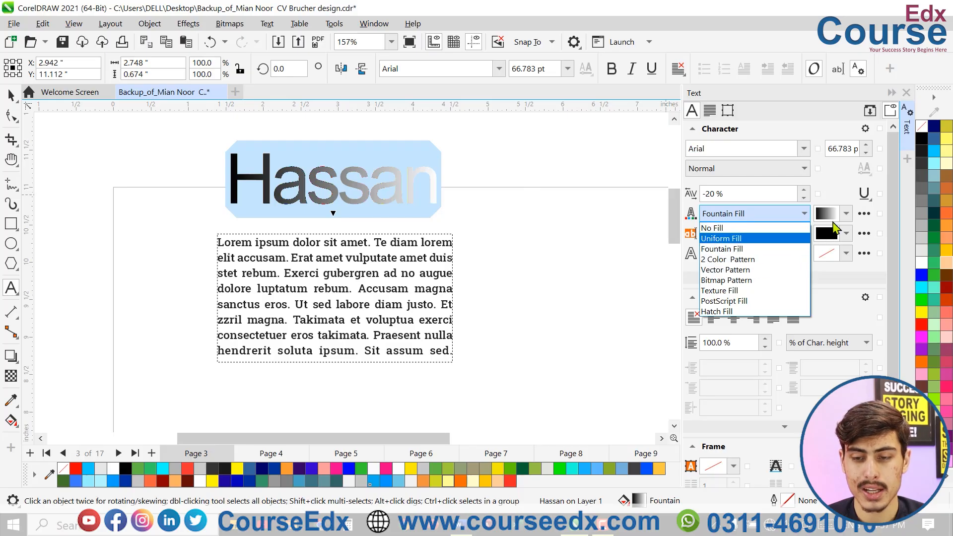
left_click(846, 215)
left_click(846, 215)
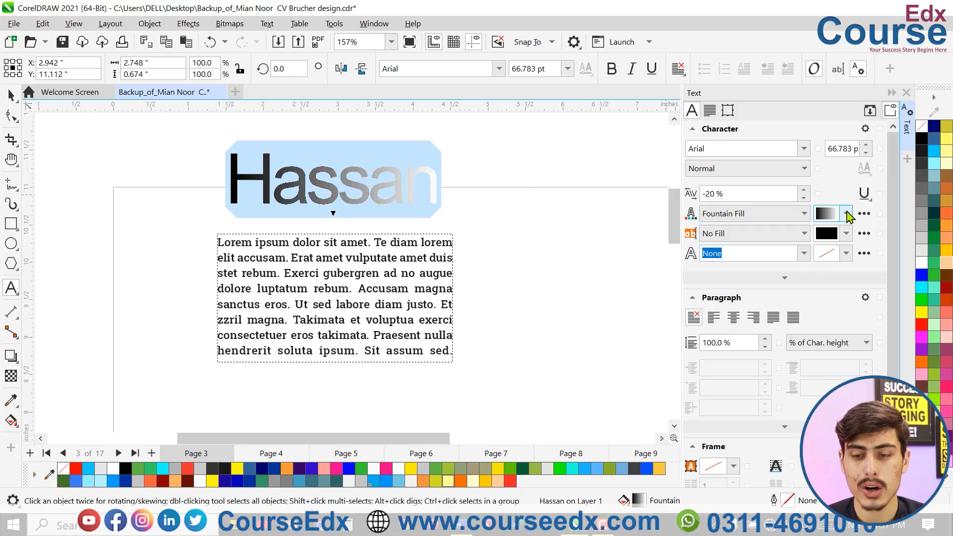
left_click(827, 221)
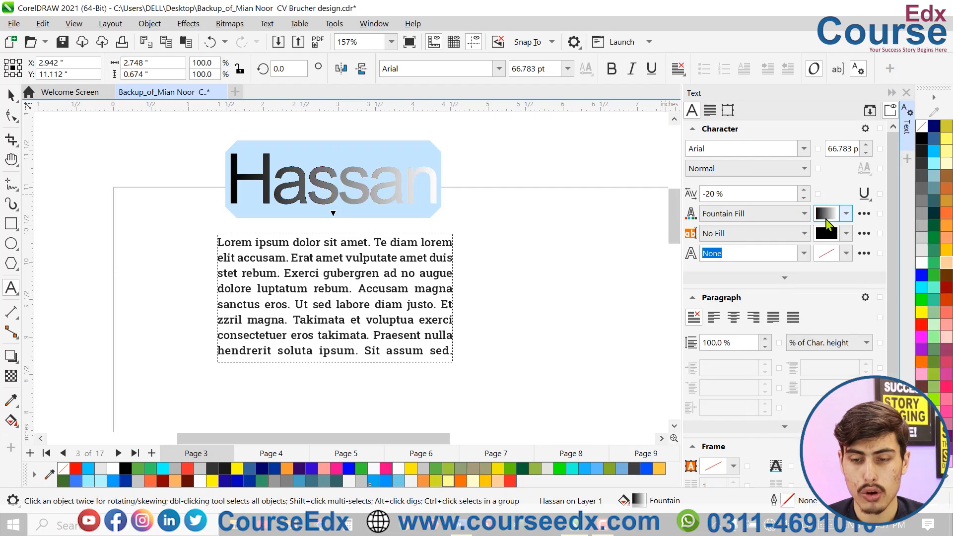
left_click(845, 215)
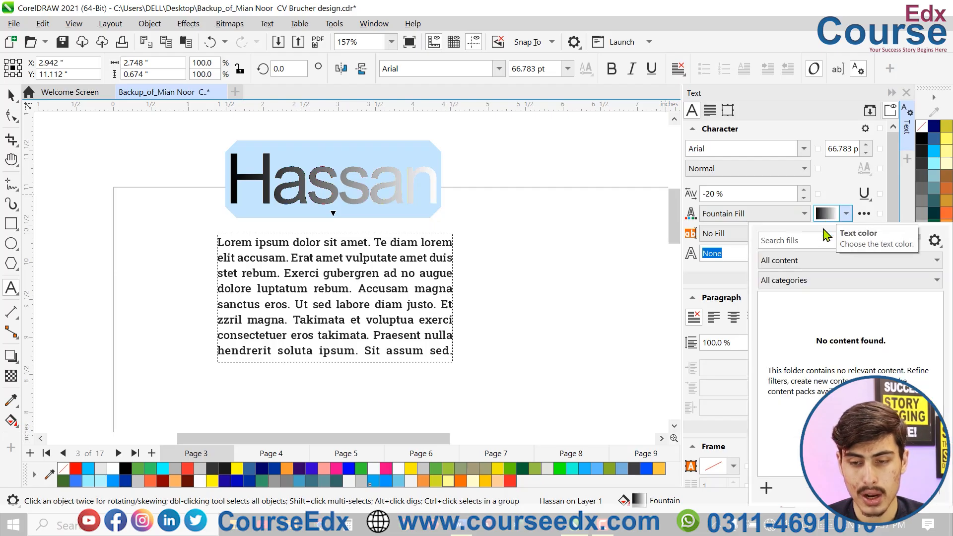
left_click(848, 216)
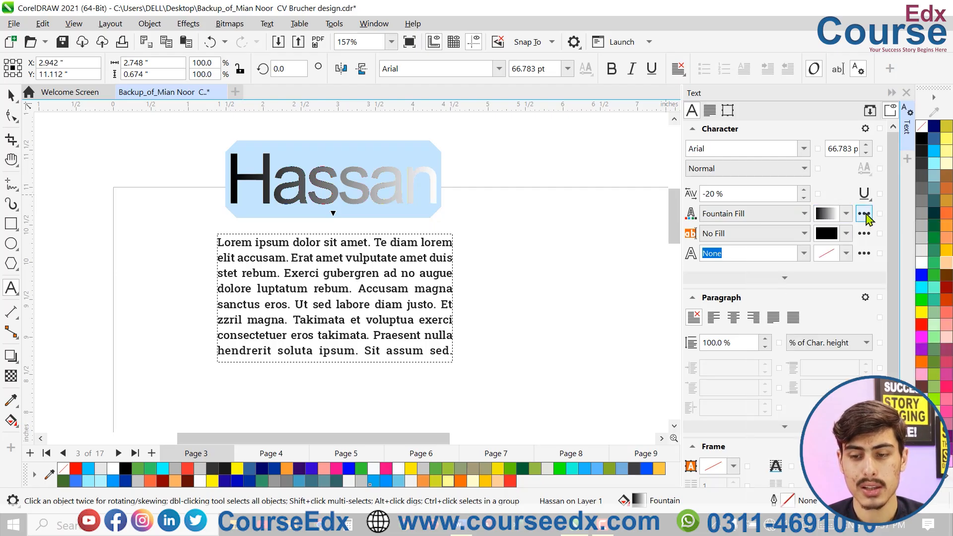
- Edit the name text's fountain fill to blend from black to red at a 280.3° angle
left_click(864, 215)
left_click(440, 310)
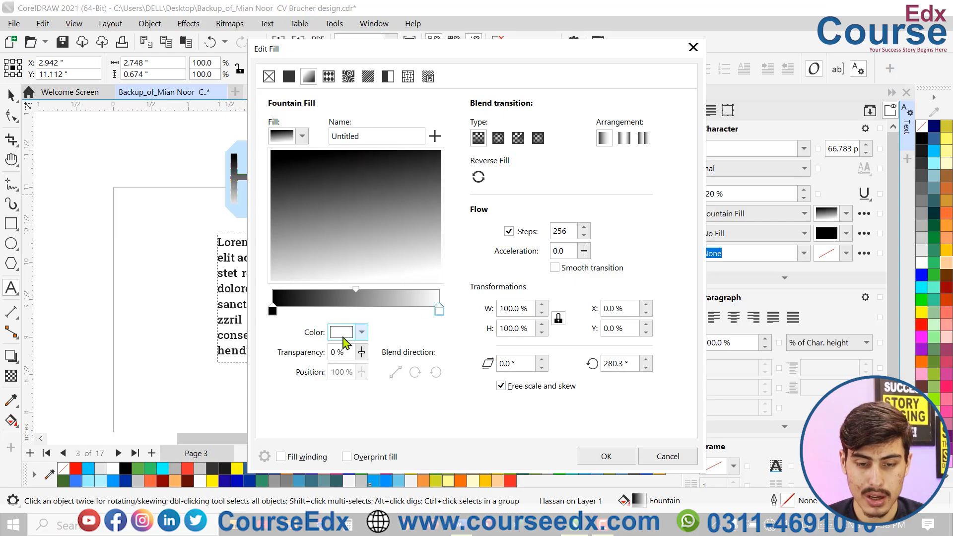
left_click(362, 332)
left_click_drag(425, 233, 486, 138)
left_click(598, 187)
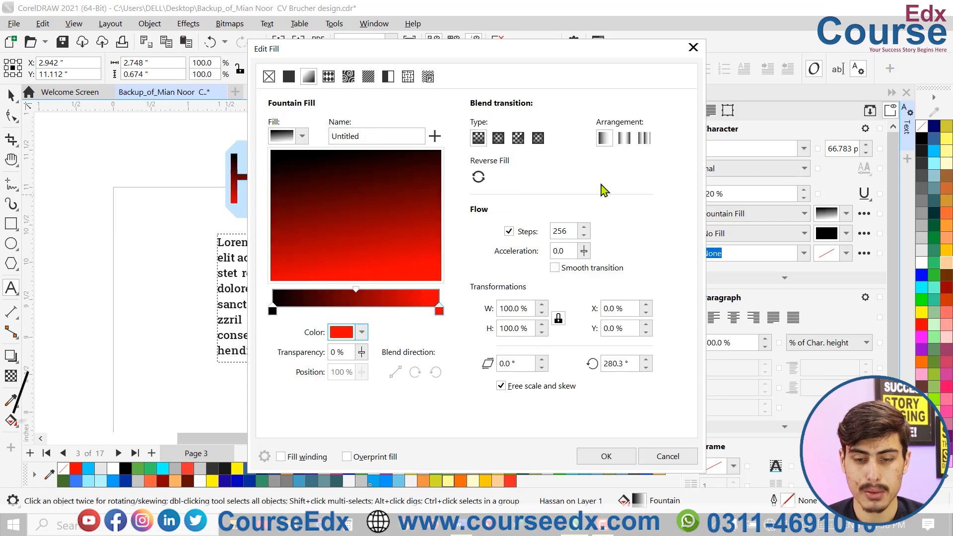
left_click(606, 455)
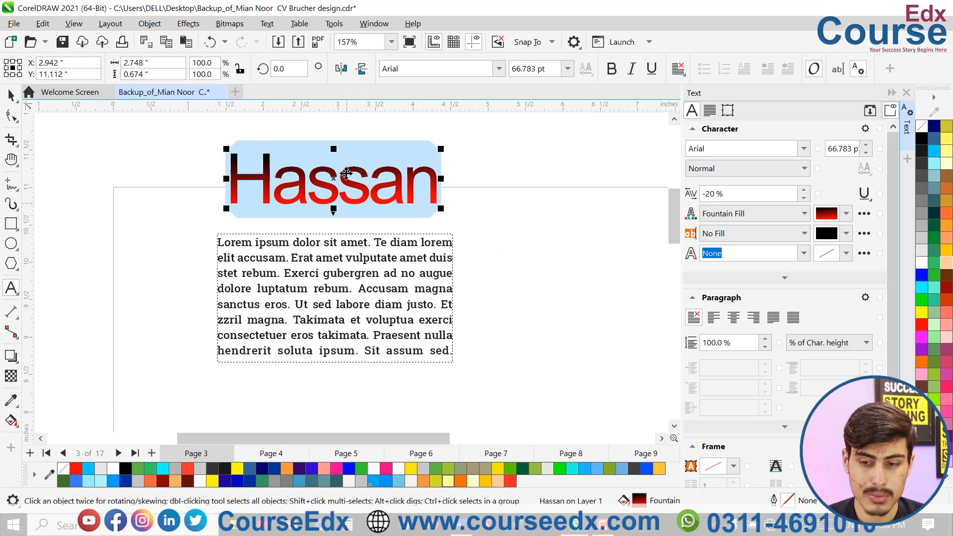
- Reverse the name text's fountain fill so that it runs from red to black
left_click(827, 214)
left_click(864, 215)
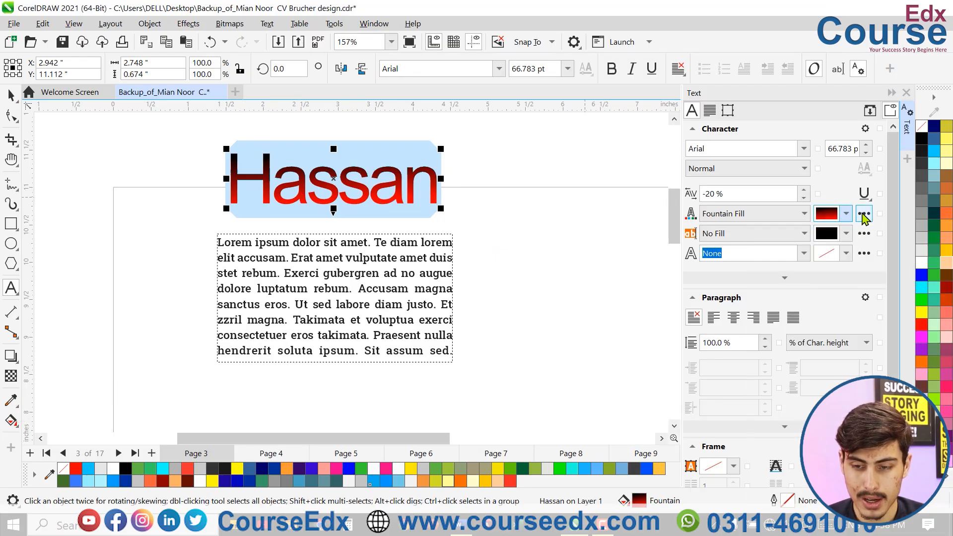
left_click(478, 177)
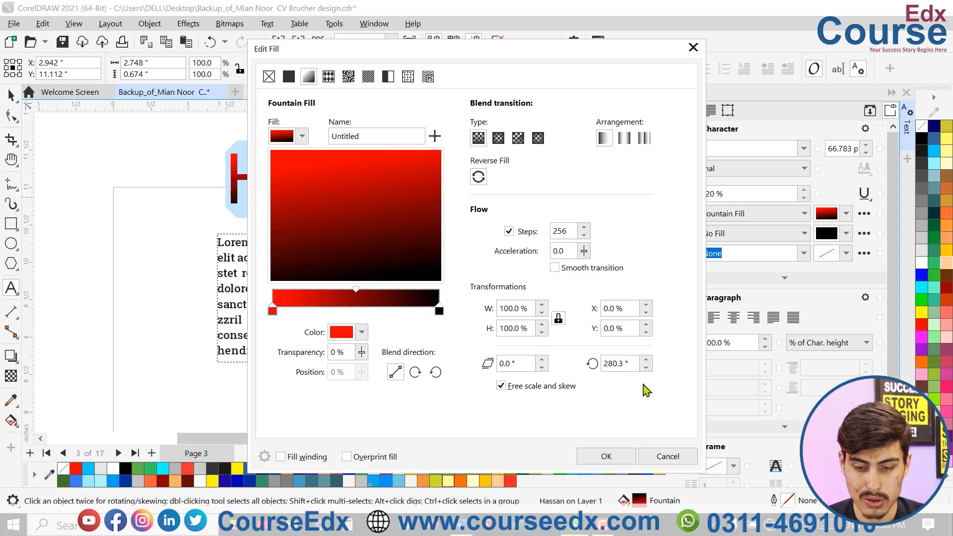
left_click(608, 454)
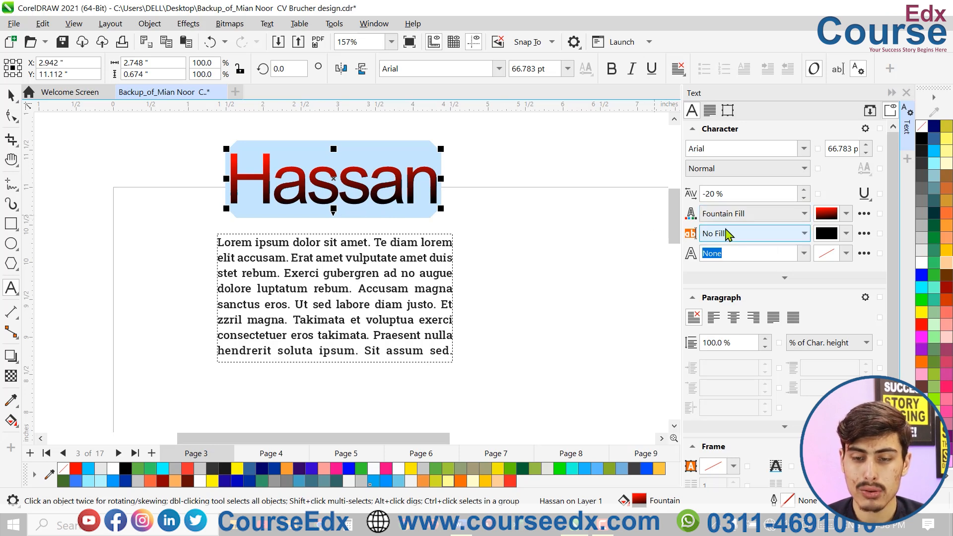
- Give the name text's background a Uniform Fill in red, #FF0000
left_click(735, 235)
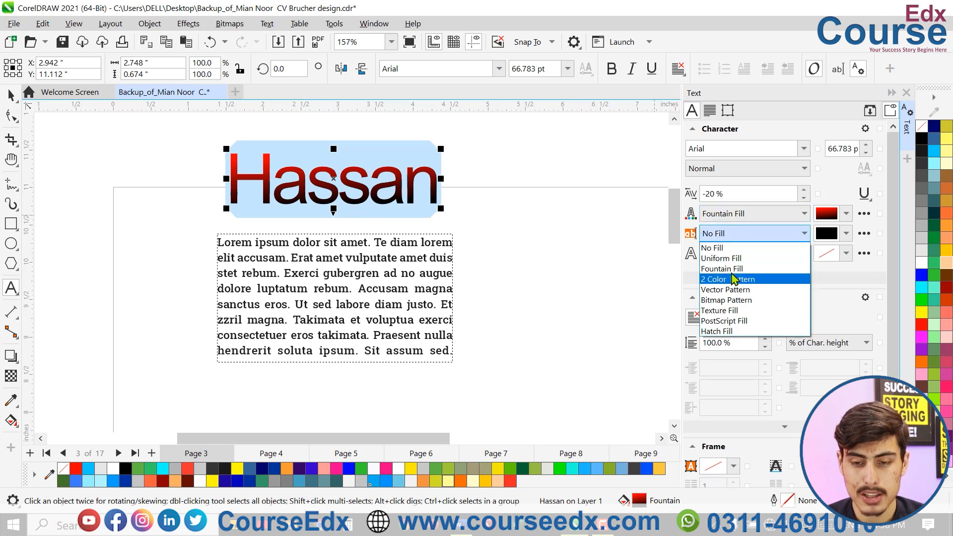
left_click(755, 260)
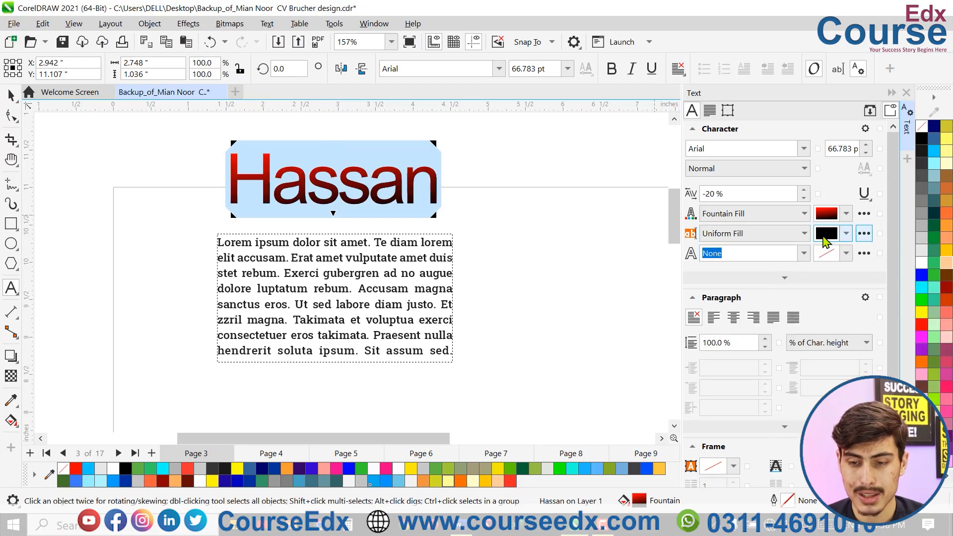
left_click(825, 241)
left_click(881, 298)
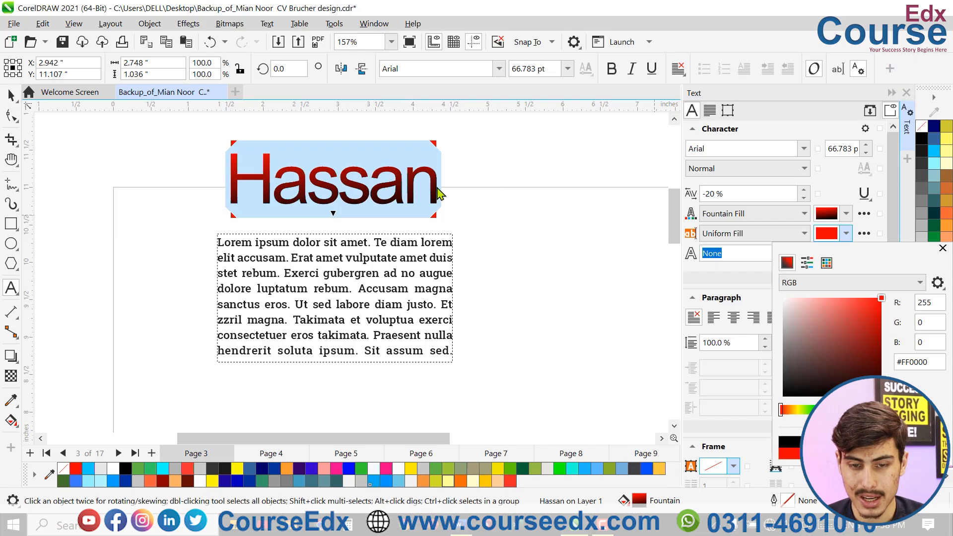
left_click(409, 185)
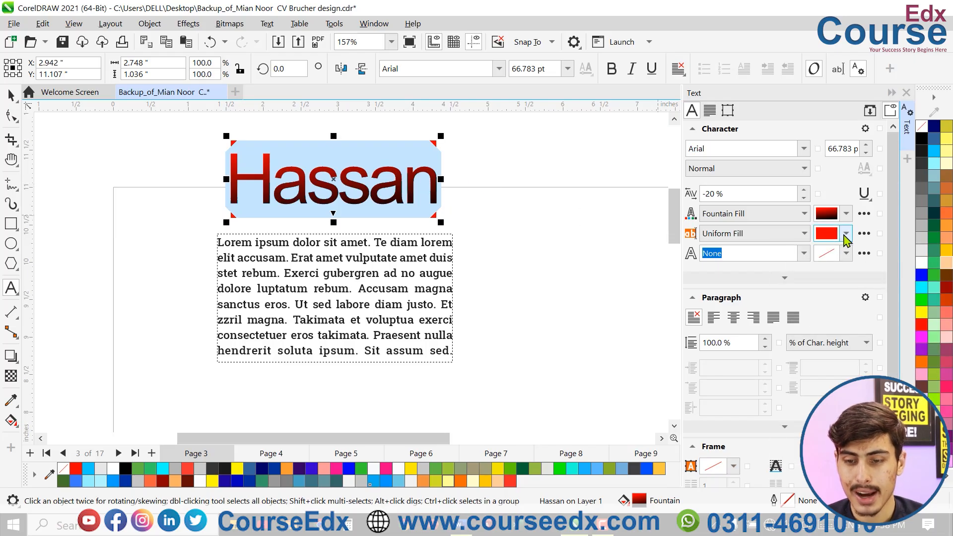
left_click(721, 235)
left_click(816, 267)
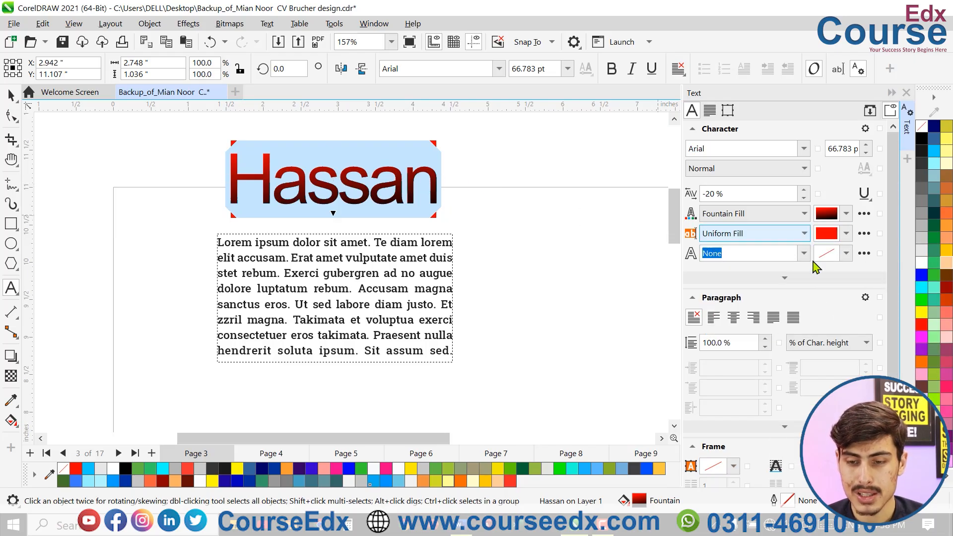
left_click(864, 234)
left_click(387, 267)
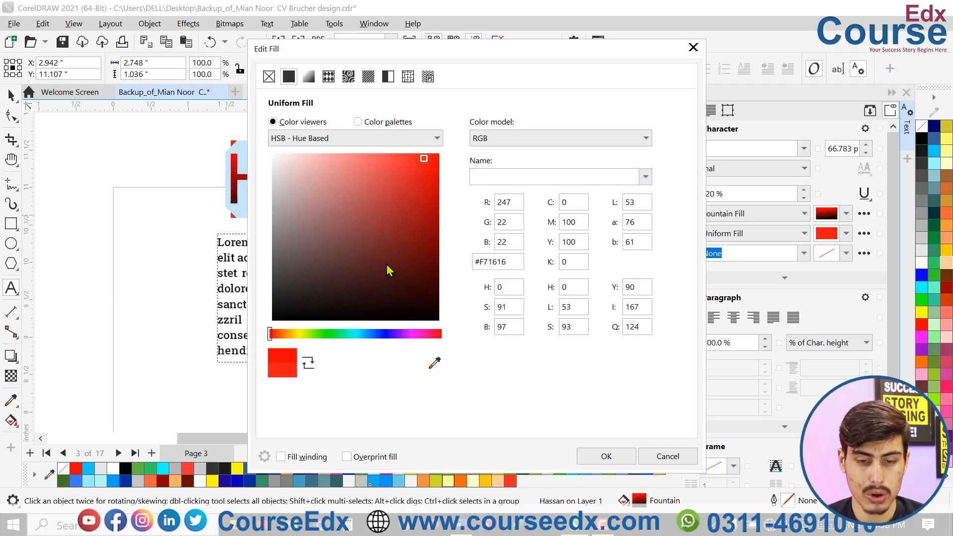
left_click(688, 43)
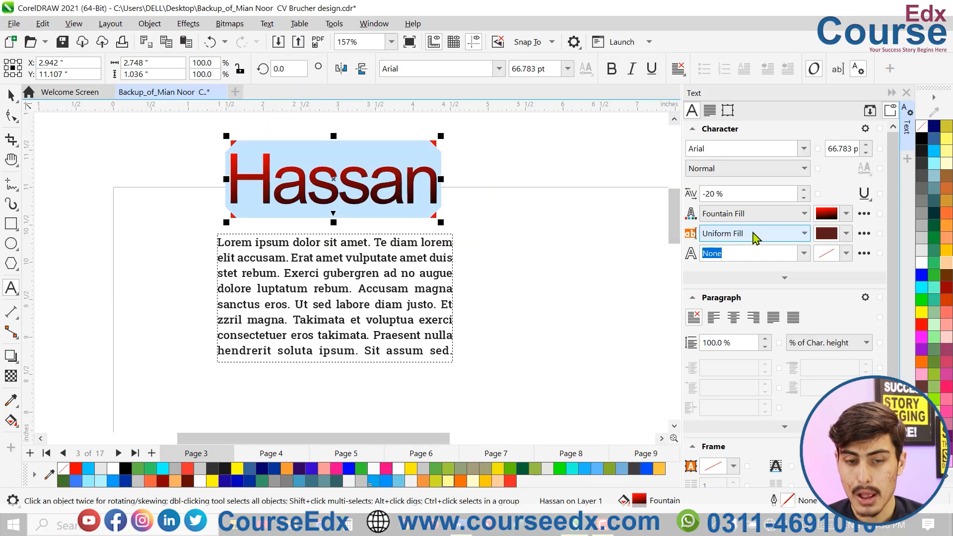
- Change the fill of the name text's characters to 2 Color Pattern, keeping the red uniform background
left_click(775, 214)
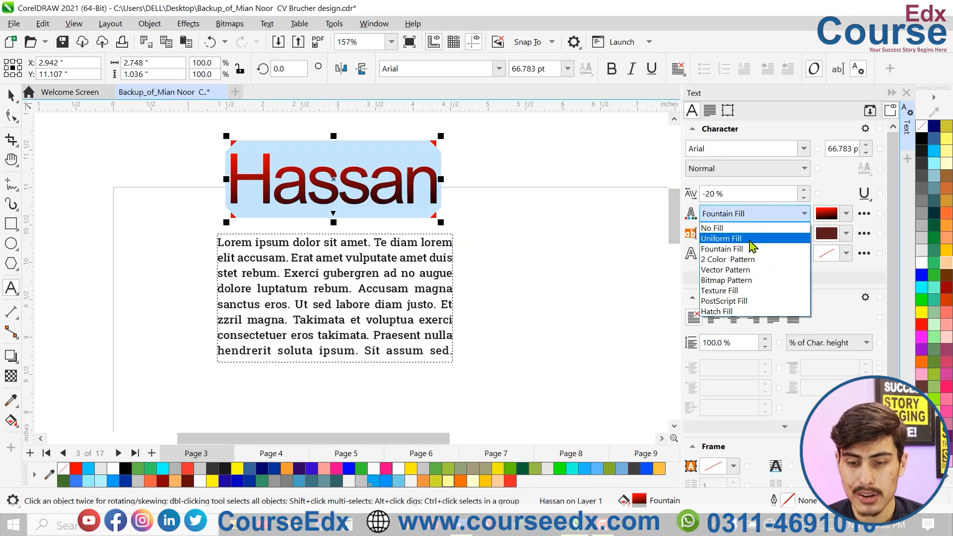
left_click(730, 259)
left_click(827, 239)
left_click(751, 253)
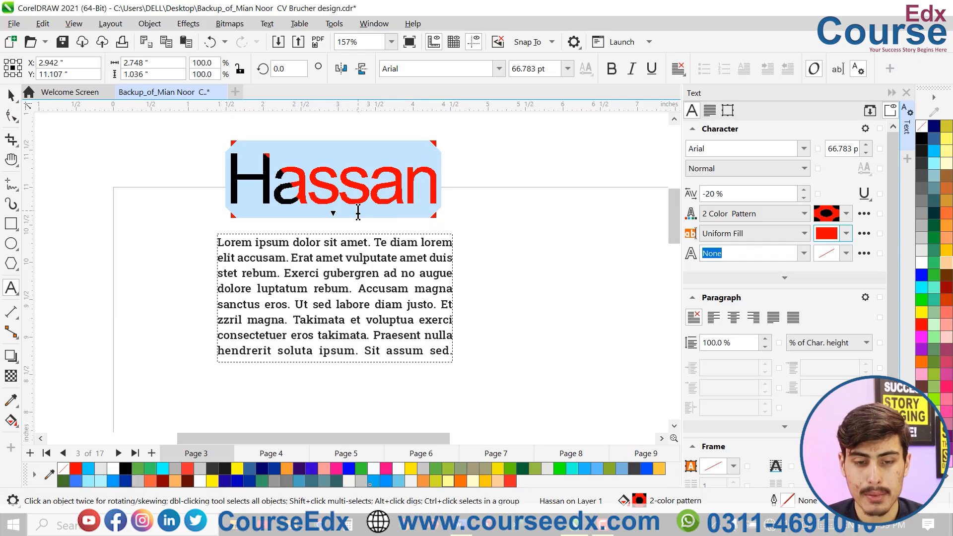
key("space")
key("space")
key("space")
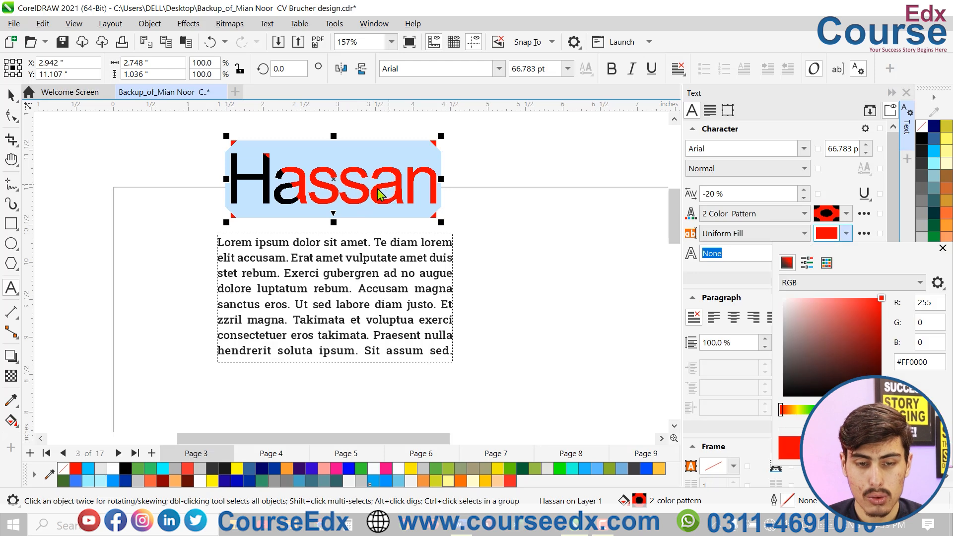
left_click(16, 96)
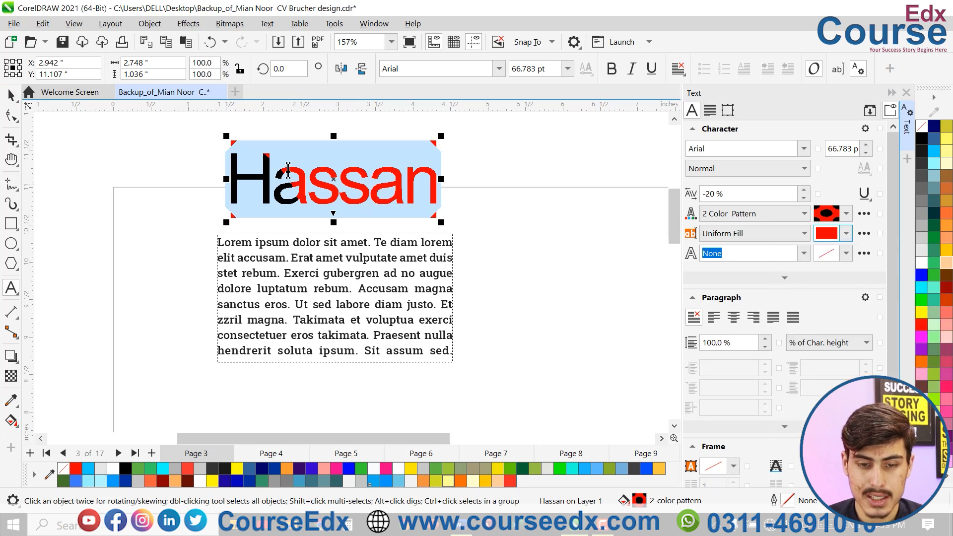
- Delete the pattern-filled name text with the red background above the lorem ipsum paragraph
left_click(345, 178)
left_click_drag(442, 134, 440, 135)
key("Delete")
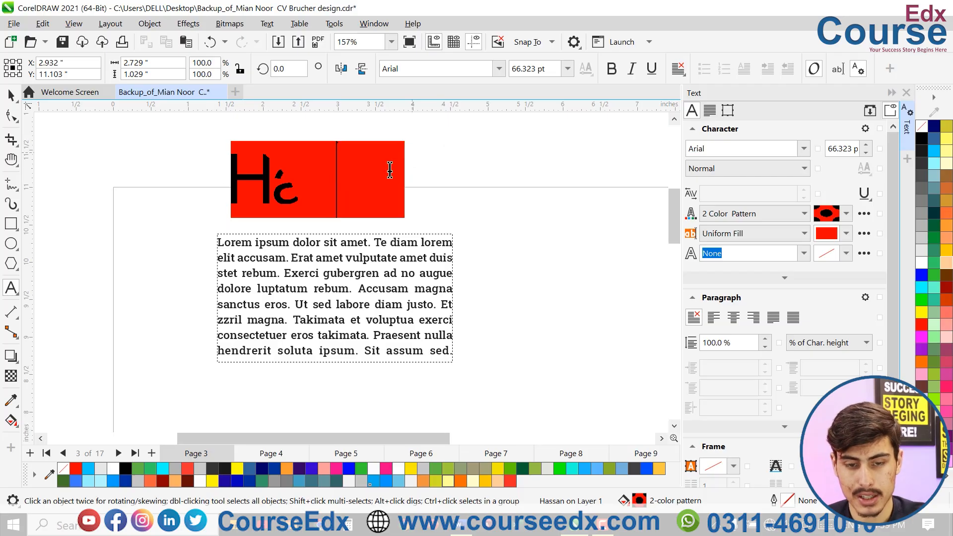
key("Delete")
key("Delete")
left_click(11, 96)
key("Delete")
- Add the artistic text "UK" above the lorem ipsum paragraph and scale it up to about 109.5 pt
left_click(12, 290)
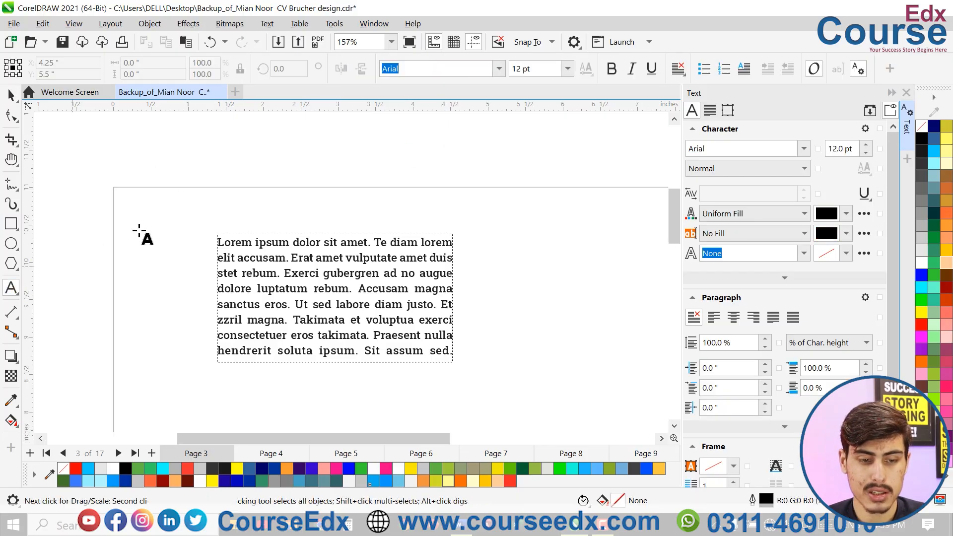
left_click(266, 143)
type("UK")
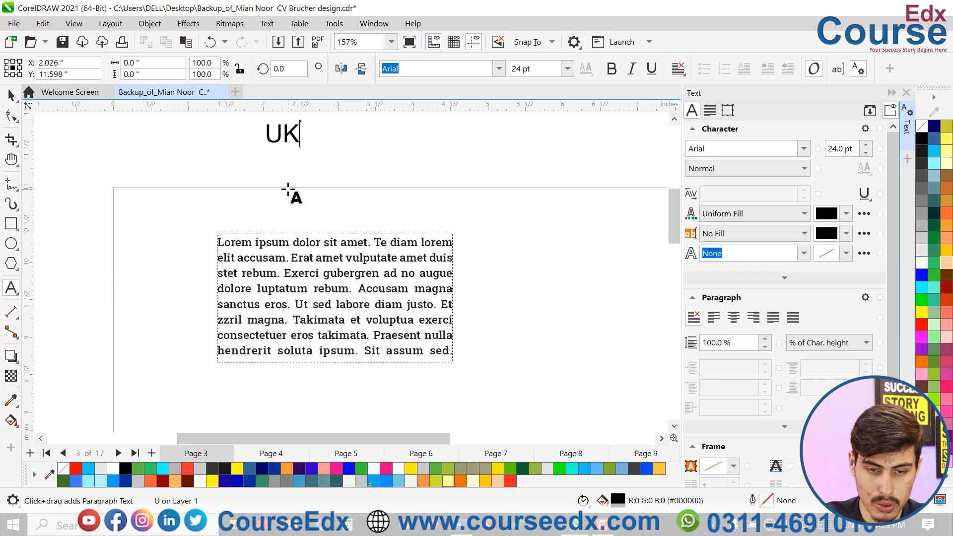
key("Escape")
key("ctrl+space")
left_click_drag(304, 147, 420, 212)
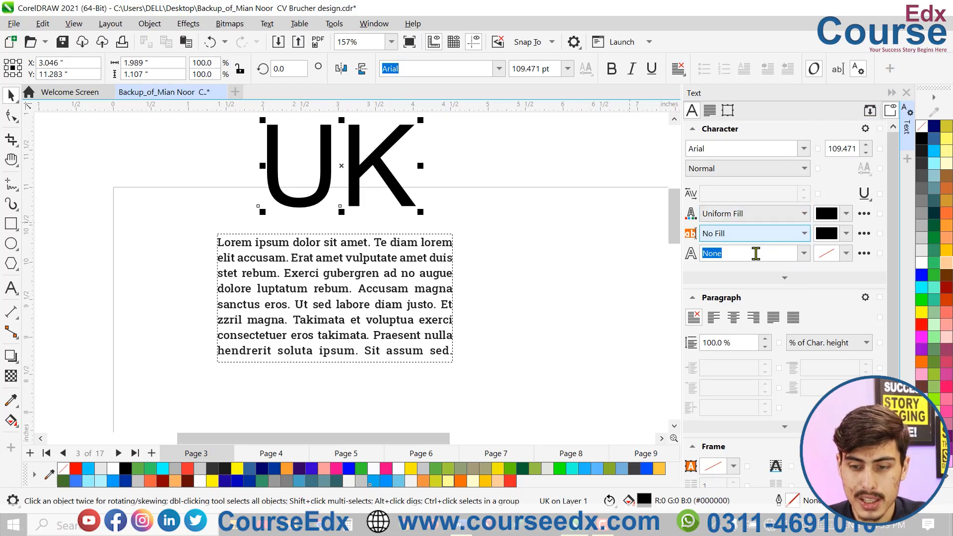
- Give the UK text's characters a Hairline outline in red, #FF0000
left_click(805, 255)
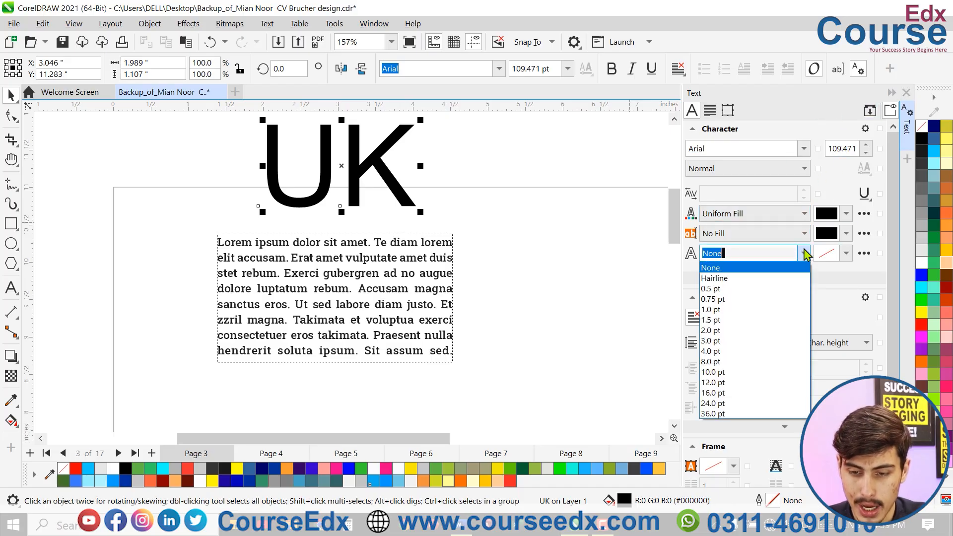
left_click(733, 282)
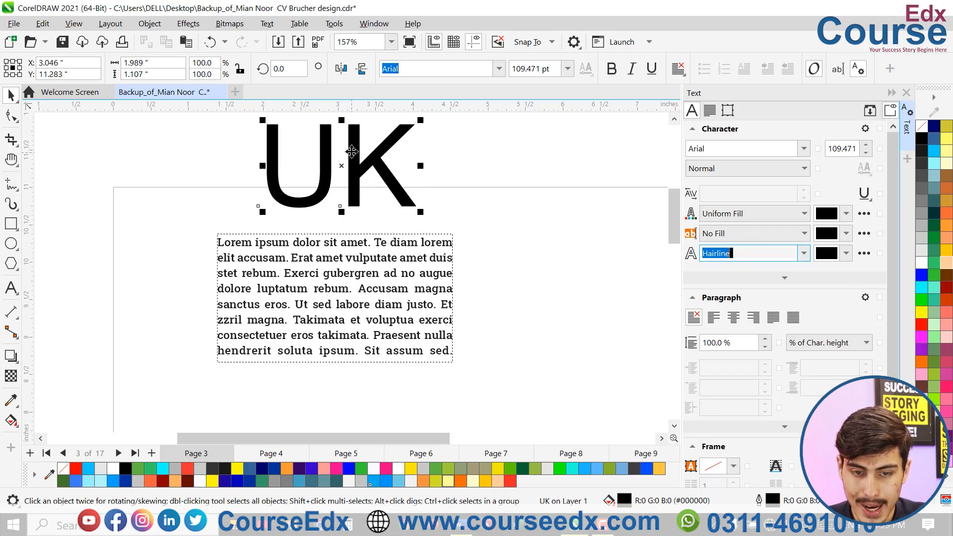
left_click(827, 254)
left_click(882, 318)
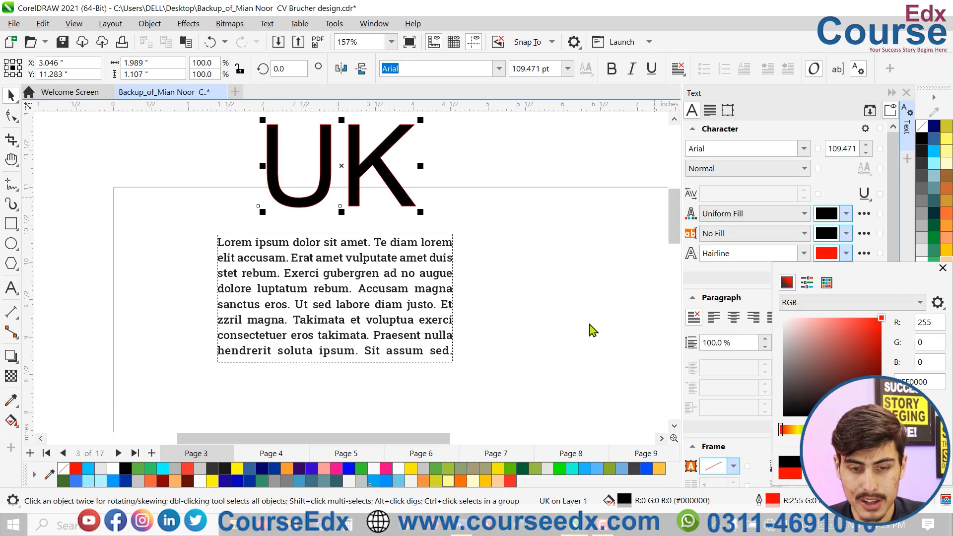
- Try character outline widths of 0.75 pt, 3.0 pt, 10.0 pt and 0.5 pt on the UK text
left_click(387, 161)
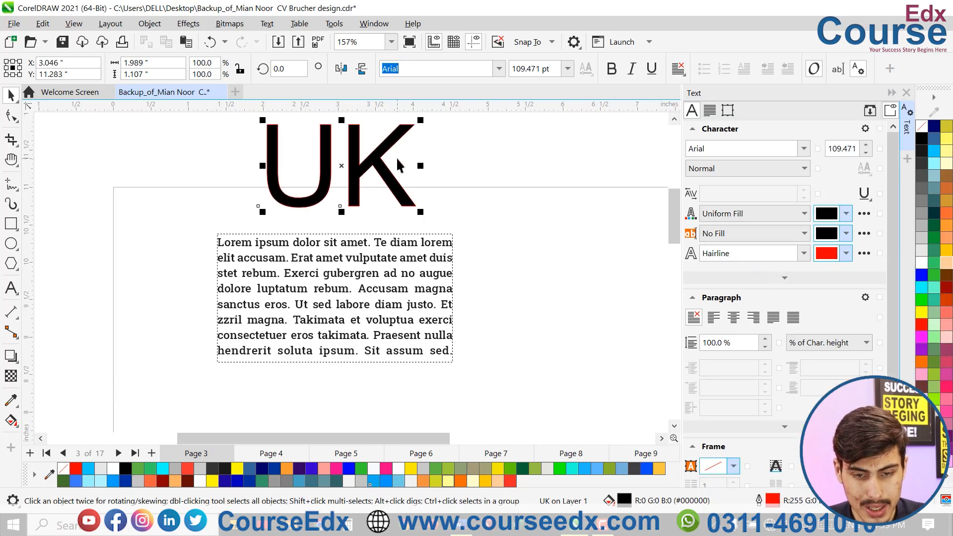
key("F2")
left_click_drag(387, 145, 376, 167)
scroll(441, 217, "down", 6)
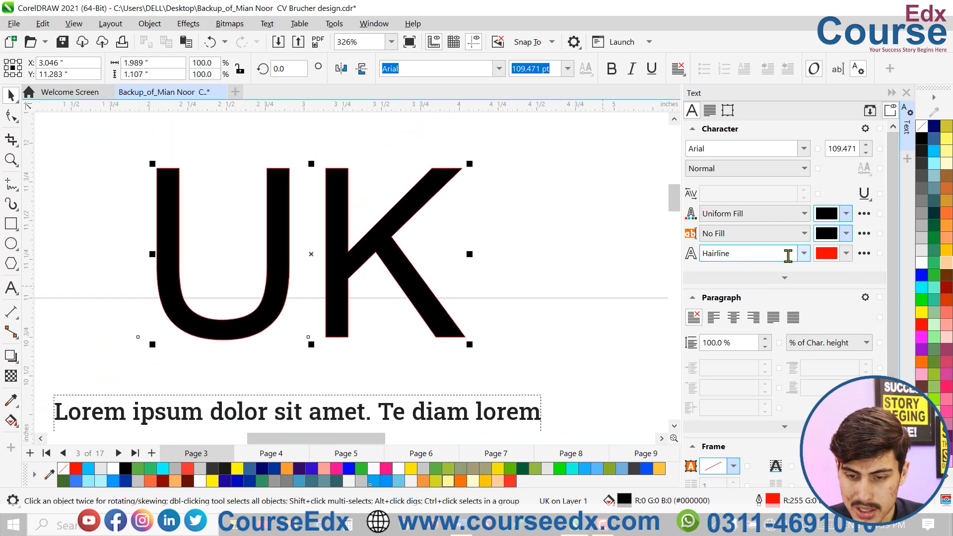
left_click(804, 254)
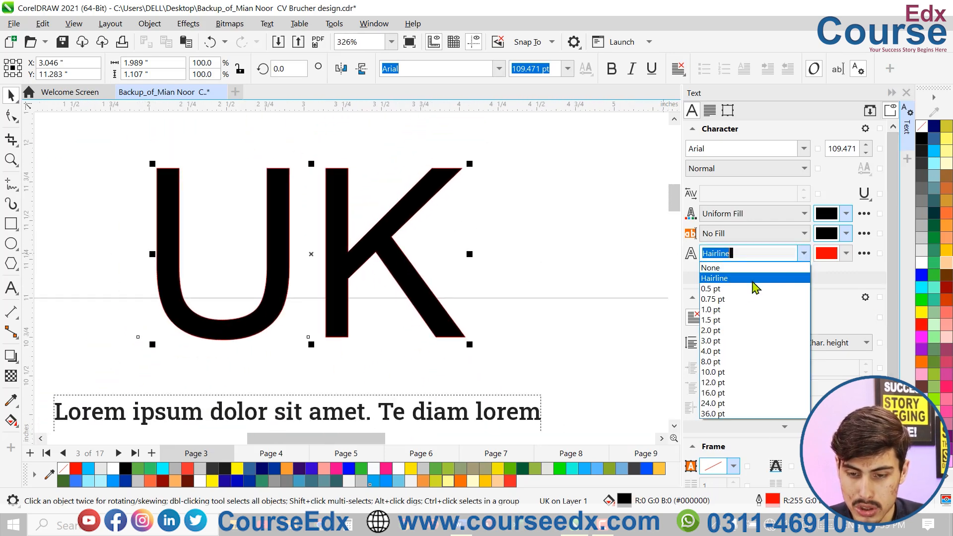
left_click(725, 309)
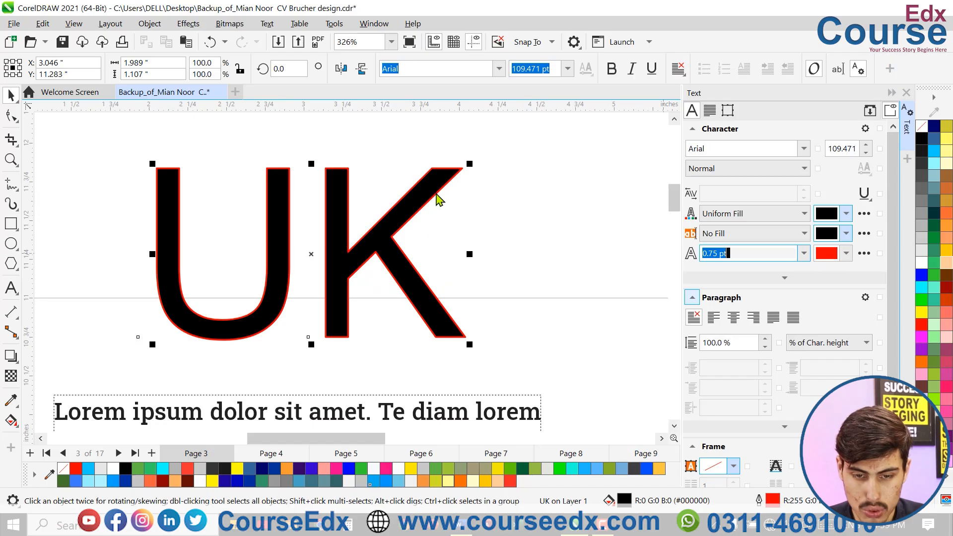
left_click(804, 254)
left_click(726, 340)
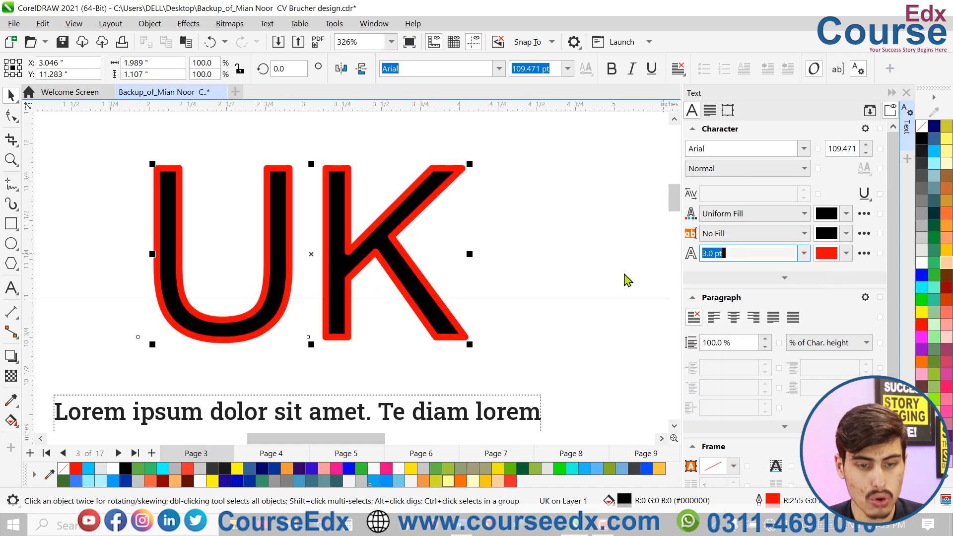
left_click(804, 253)
left_click(728, 366)
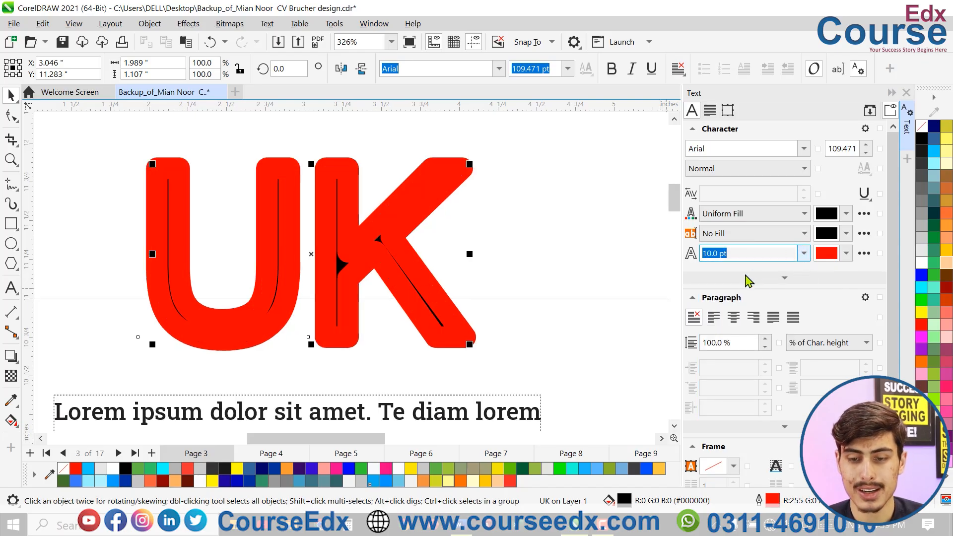
left_click(804, 254)
left_click(721, 292)
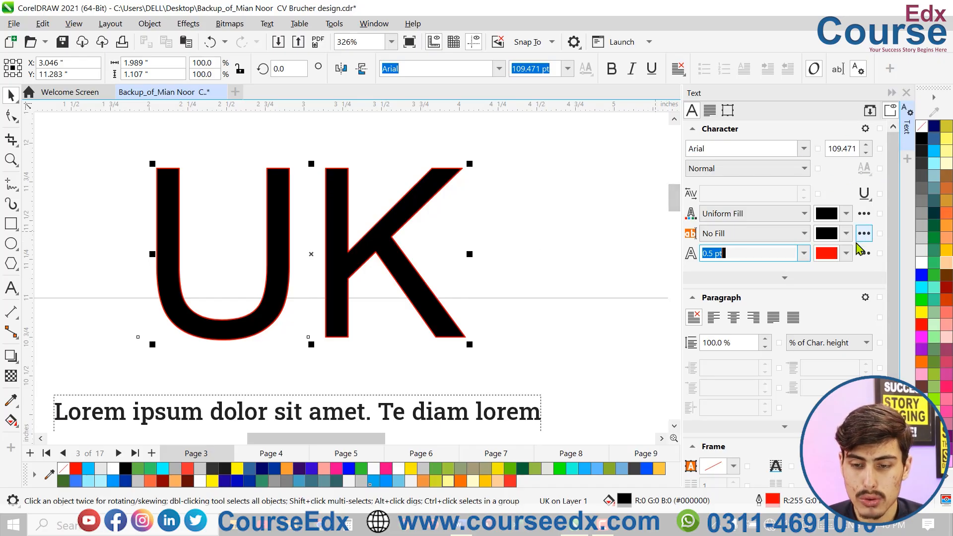
- Set the UK text's character outline to None and close the Text docker
left_click(806, 255)
left_click(744, 265)
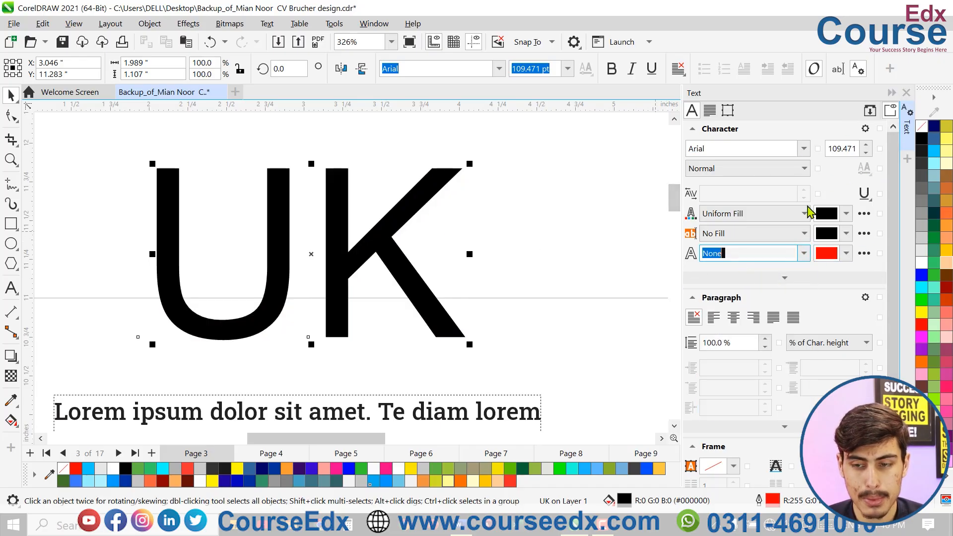
left_click(908, 94)
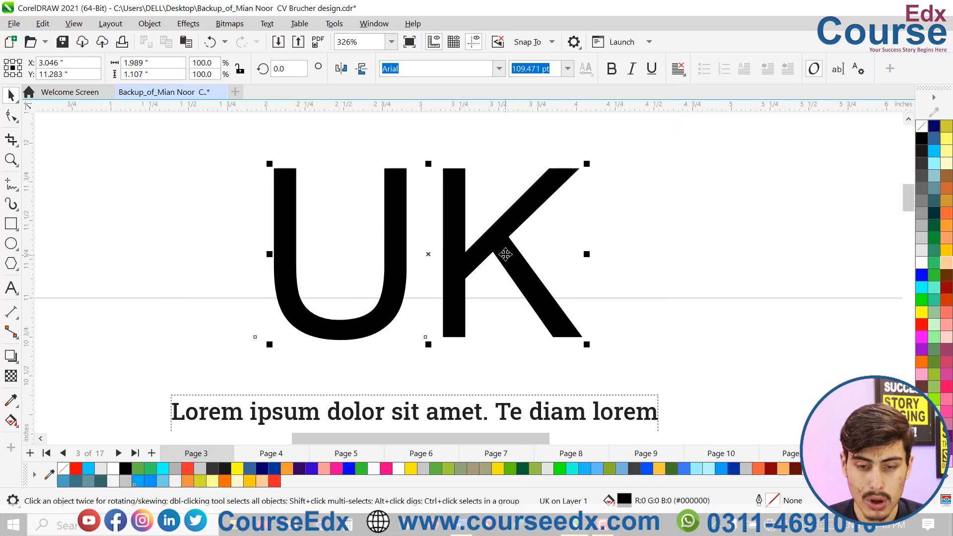
- Duplicate the UK text, offset the copy slightly downward and fill it with yellow, #FFFF00
scroll(477, 259, "up", 1)
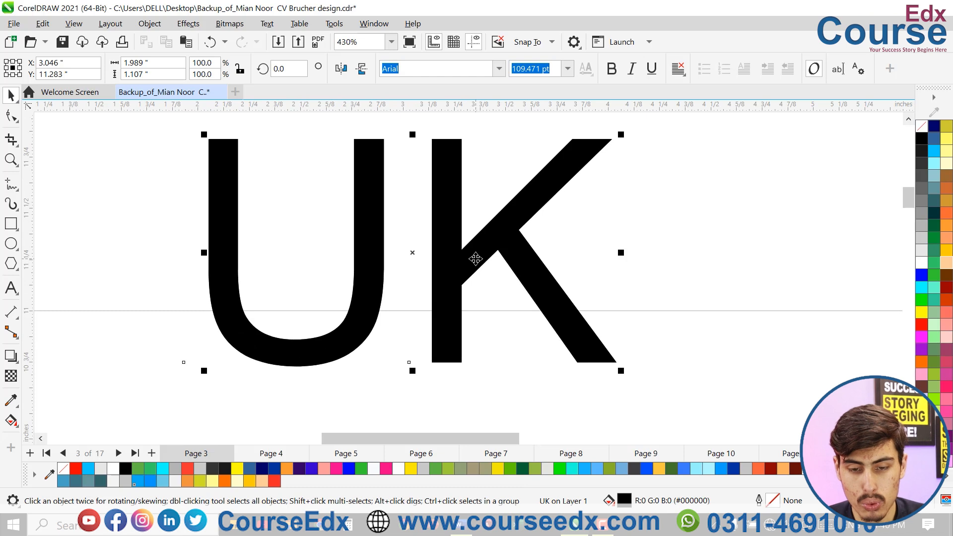
key("Down")
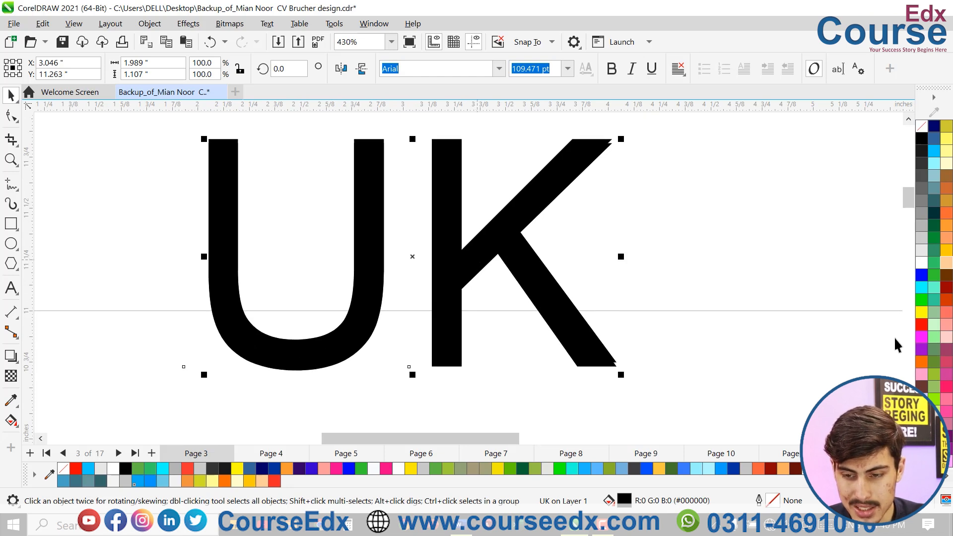
left_click(921, 313)
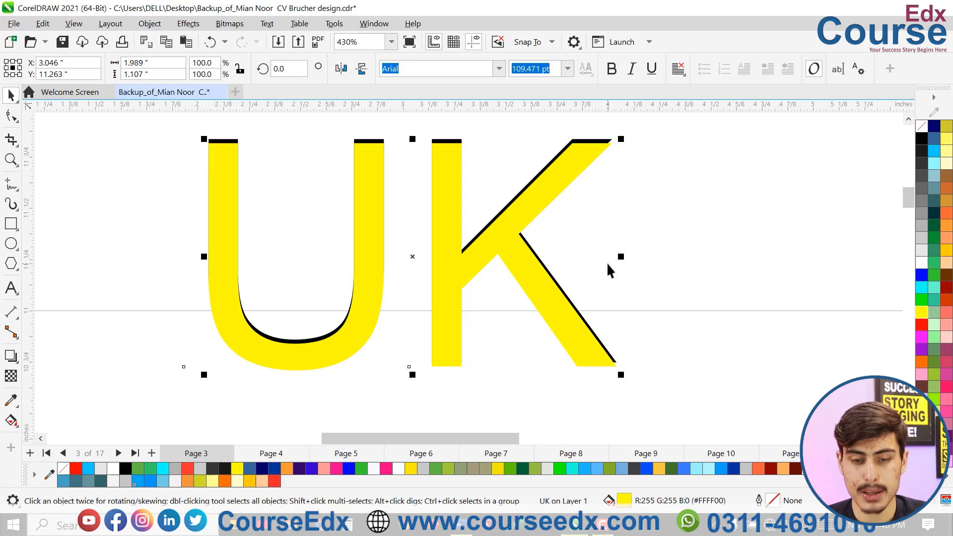
- Nudge the yellow UK copy up and to the right until it sits at X 3.066", Y 11.293"
key("Up")
key("Up")
key("Up")
key("Up")
key("Up")
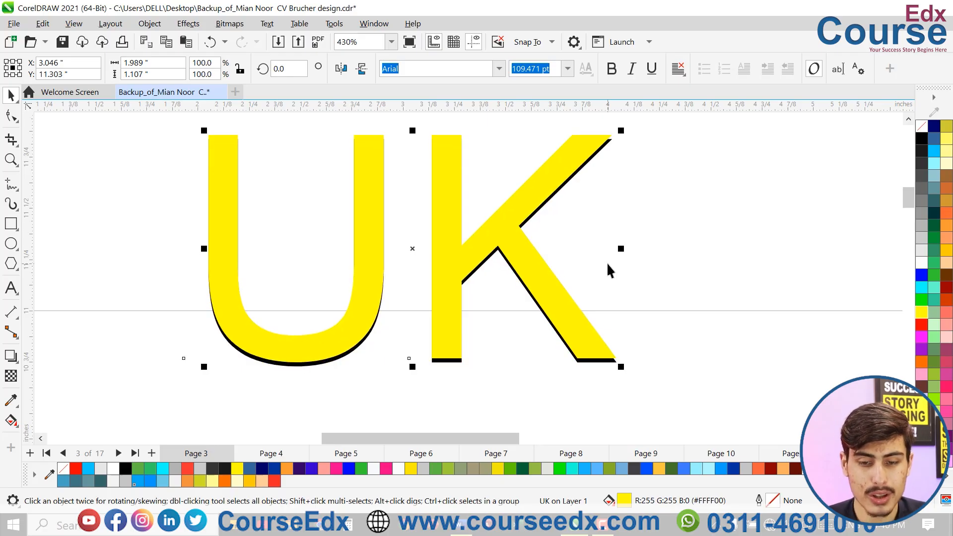
key("Right")
key("Right")
key("Right")
key("Down")
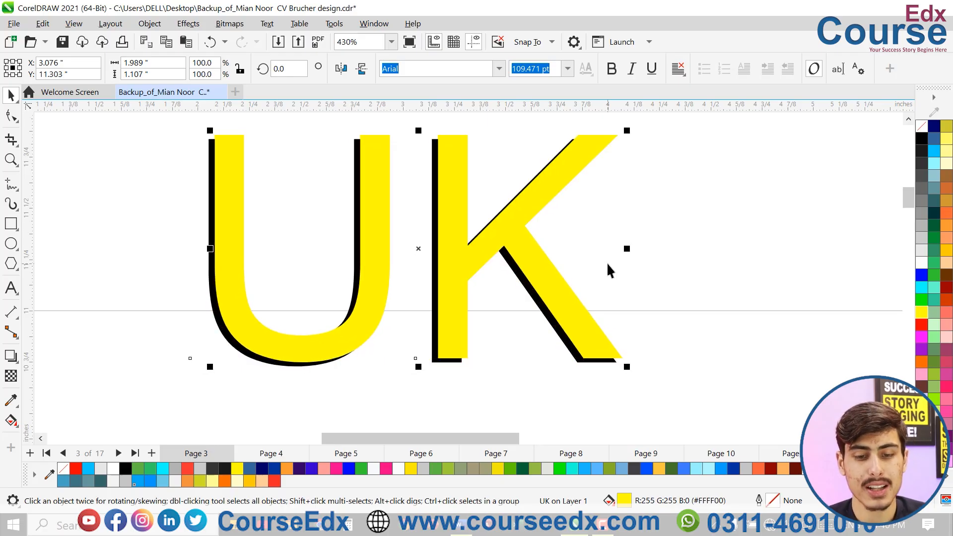
key("Down")
key("Left")
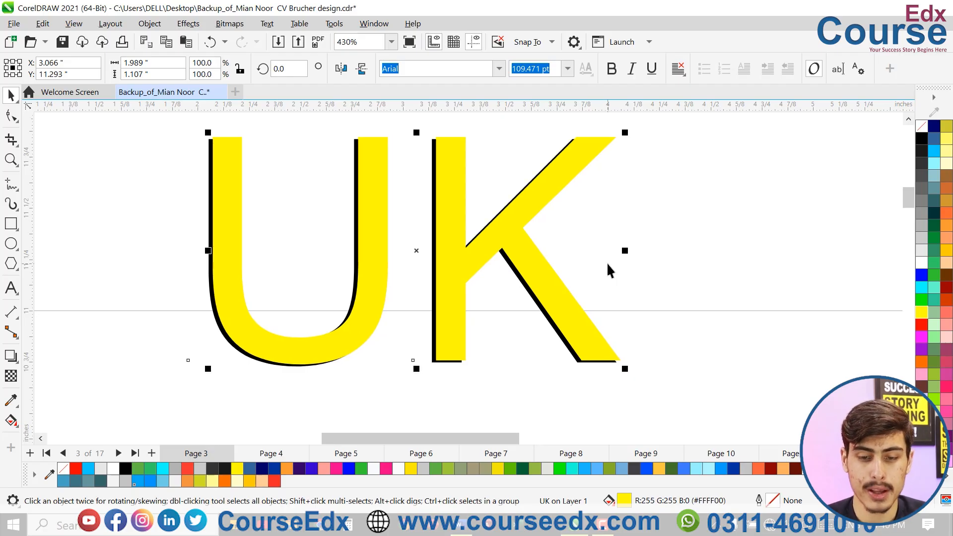
- Bring the original black UK text in front of the yellow copy and fill it with red
left_click(579, 367)
left_click(577, 361)
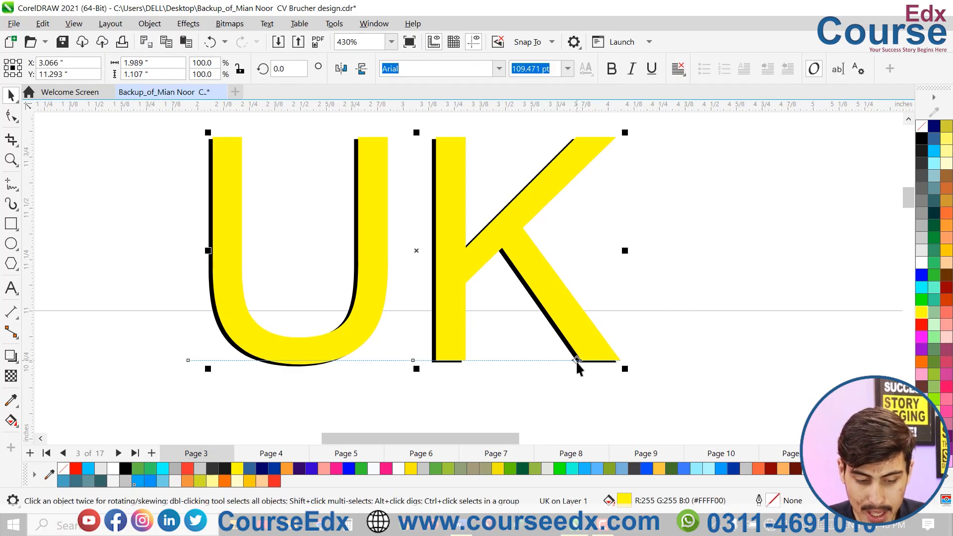
left_click(576, 360)
key("shift+Page_Up")
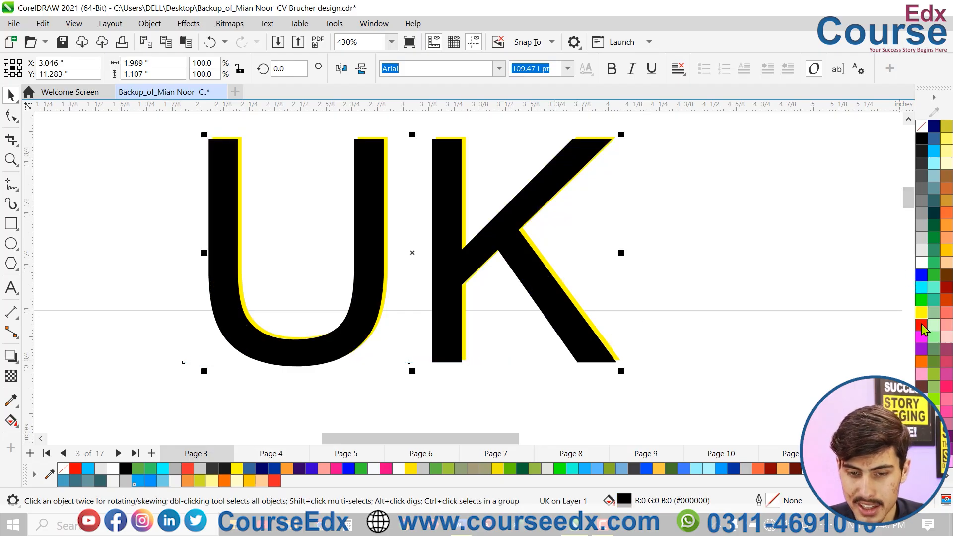
left_click(921, 324)
left_click(666, 245)
left_click(615, 358)
left_click(922, 139)
key("ctrl+z")
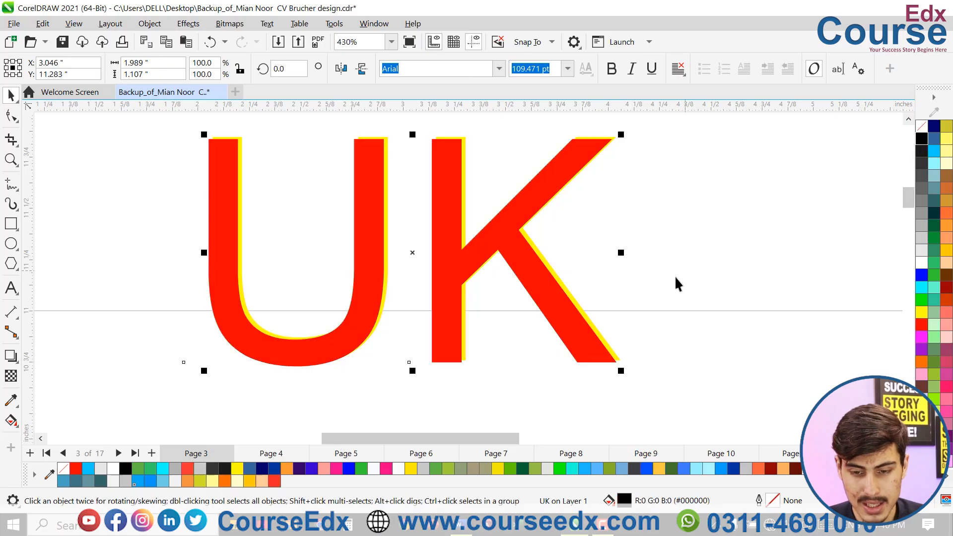
- Fill the yellow UK copy behind the red text with black to form an offset shadow
left_click(708, 299)
key("z")
left_click_drag(680, 334, 462, 379)
key("space")
left_click(649, 279)
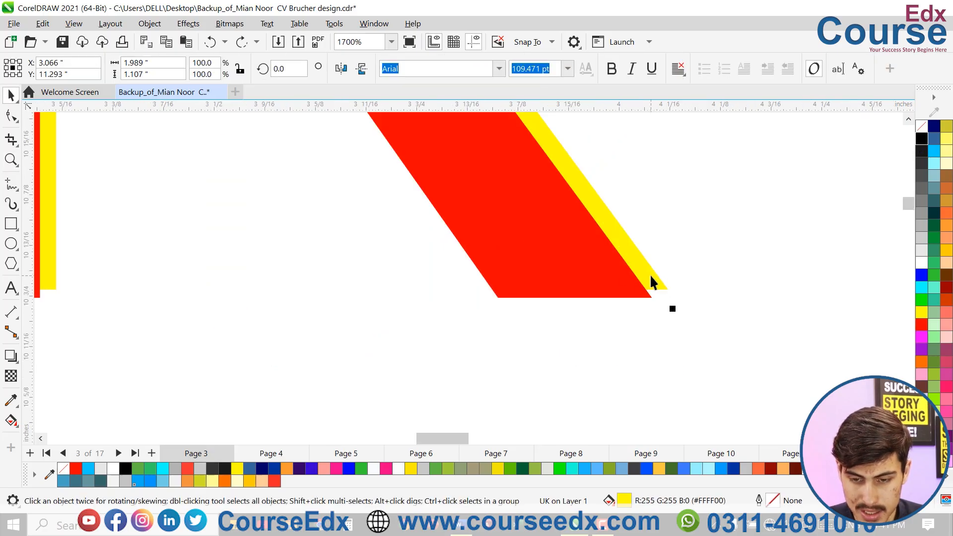
left_click(922, 139)
scroll(653, 264, "down", 1)
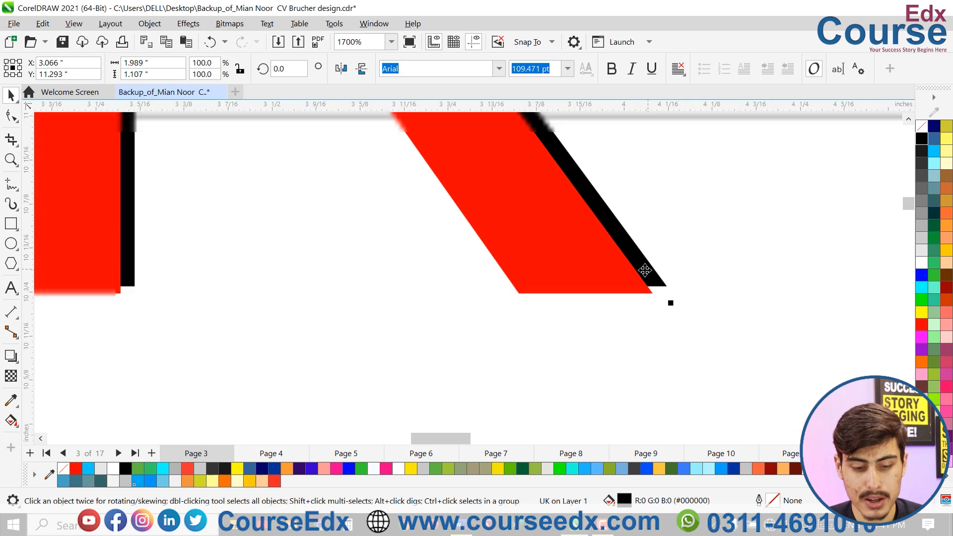
- Examine the red UK text with its black shadow up close and on the whole page
key("F4")
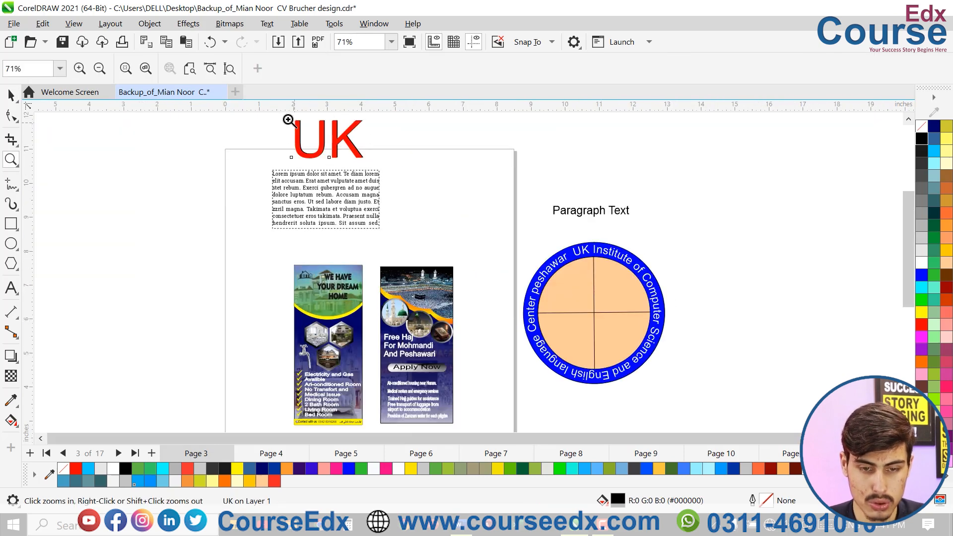
left_click_drag(286, 115, 385, 168)
key("space")
left_click(732, 255)
left_click_drag(555, 248, 465, 211)
scroll(501, 238, "down", 4)
scroll(466, 211, "down", 4)
left_click_drag(564, 255, 483, 211)
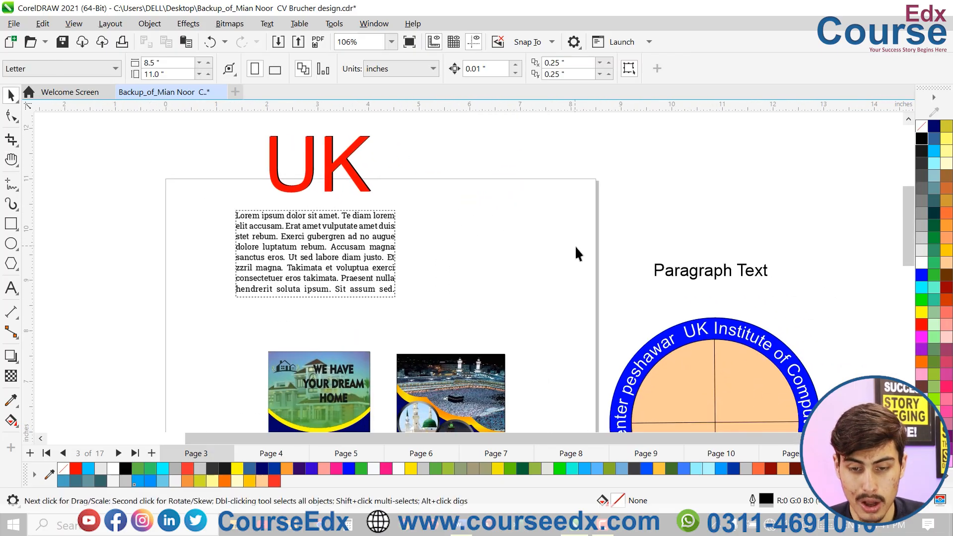
- Delete the blue circular badge with text around its ring beside the page
left_click_drag(617, 283, 514, 238)
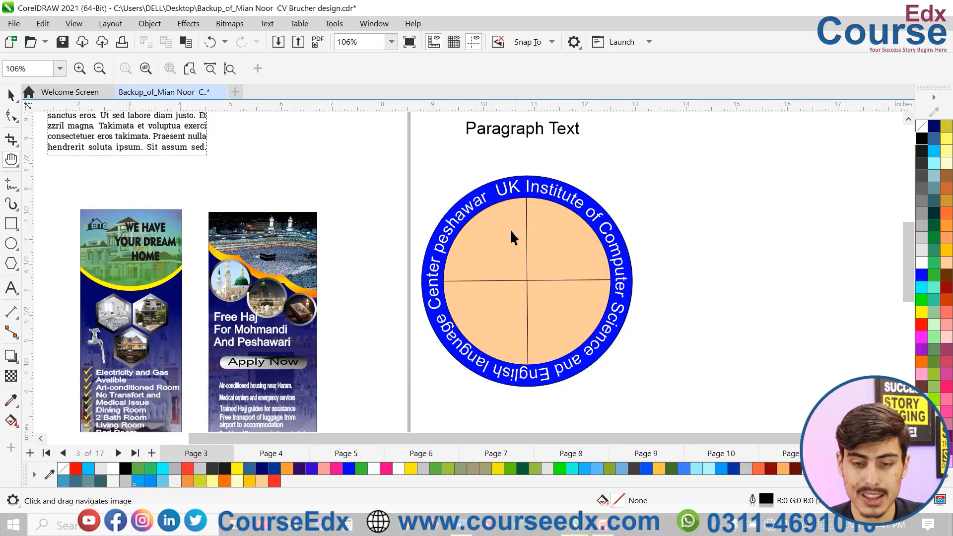
scroll(511, 231, "up", 4)
scroll(571, 201, "up", 1)
scroll(530, 192, "down", 3)
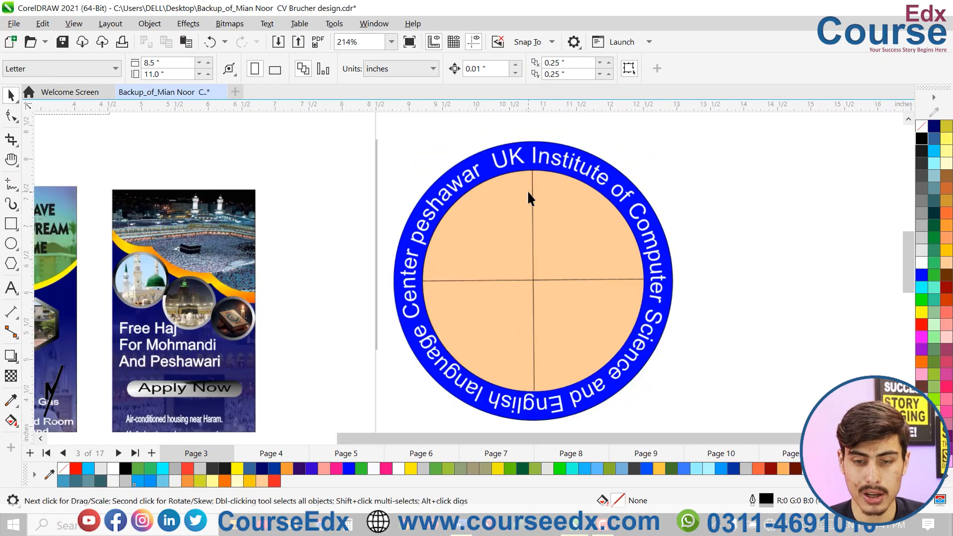
scroll(526, 193, "down", 3)
left_click_drag(426, 152, 629, 358)
key("Delete")
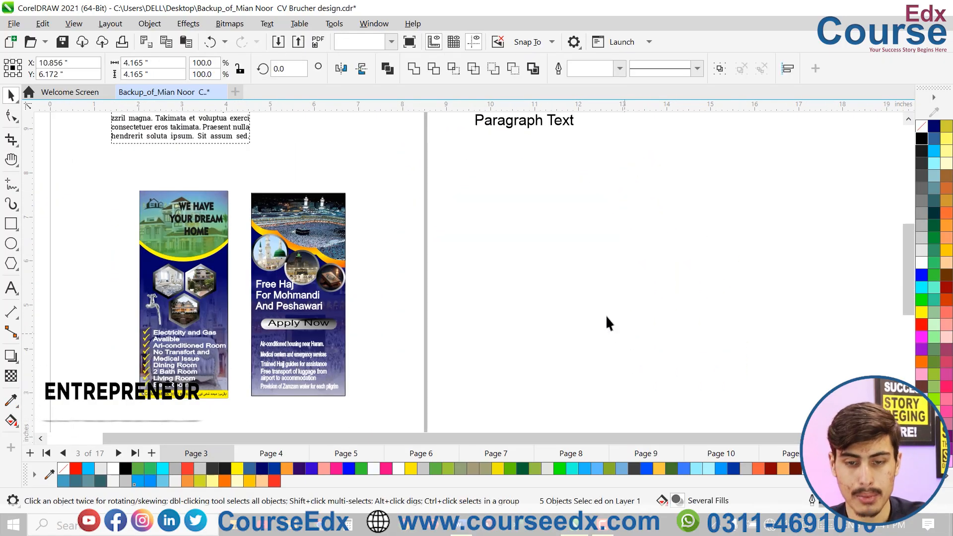
- Draw a circle about 4.79 inches in diameter beside the page, below the "Paragraph Text" heading
left_click(11, 244)
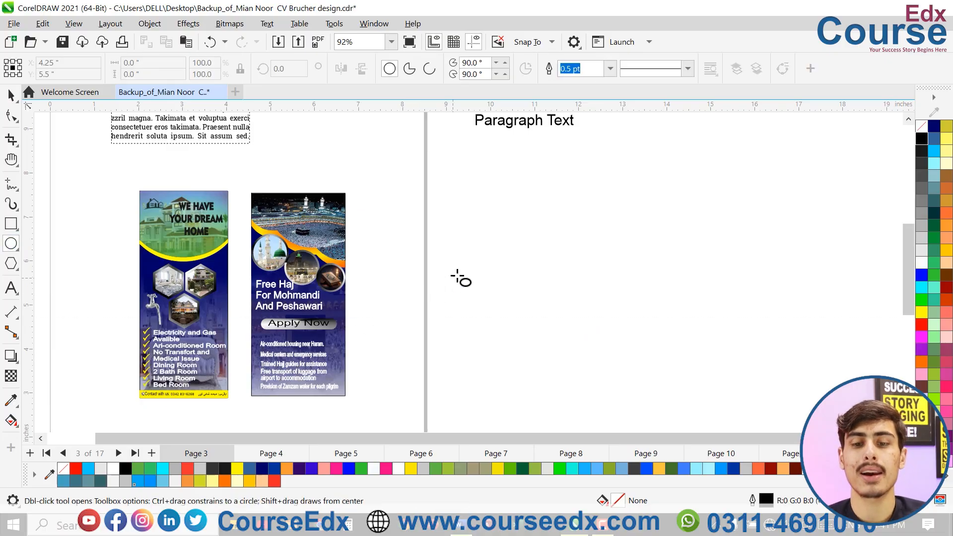
mouse_move(497, 193)
left_mouse_down()
mouse_move(561, 290)
mouse_move(674, 404)
left_mouse_up()
key("space")
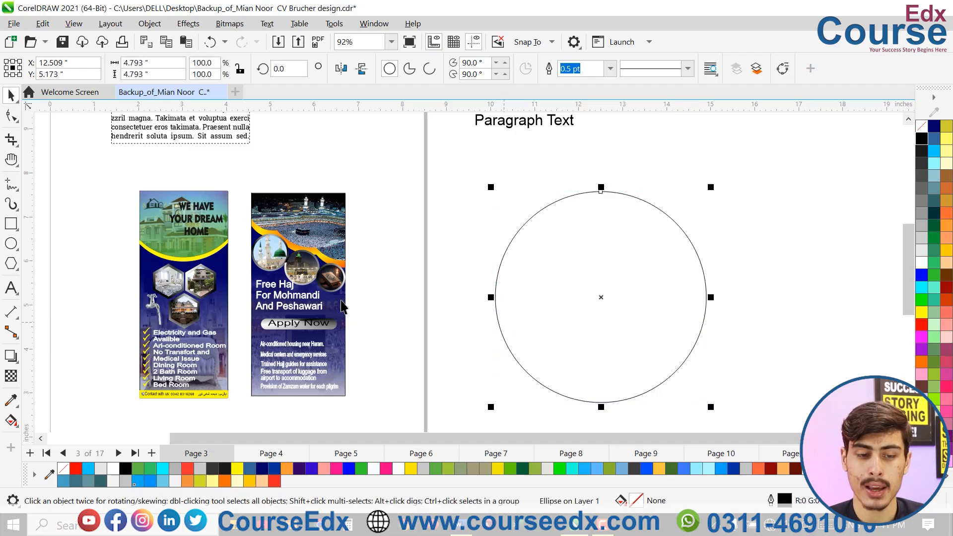
- Add the text "UK Institute of Computer Science and English language Center Pesahawar" along the circle's outline
left_click(11, 288)
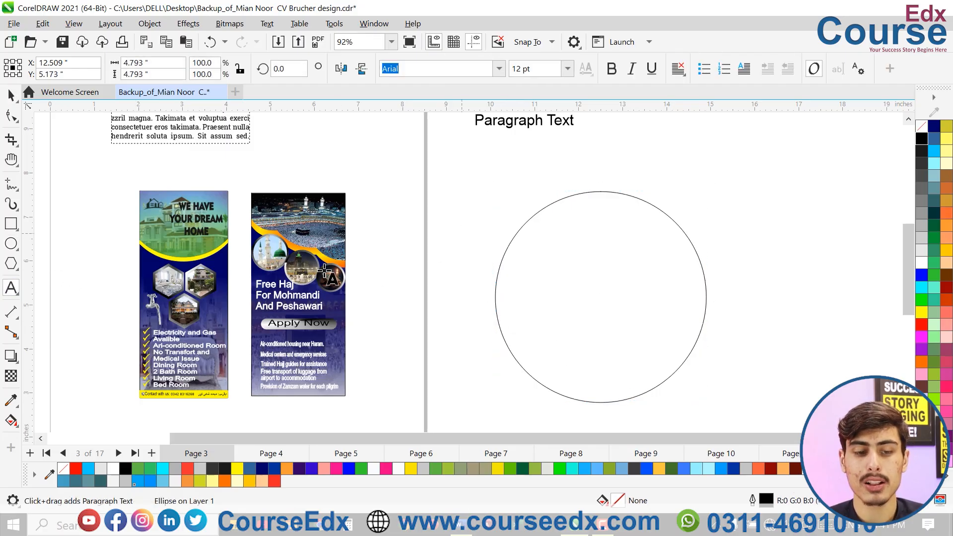
scroll(578, 219, "up", 1)
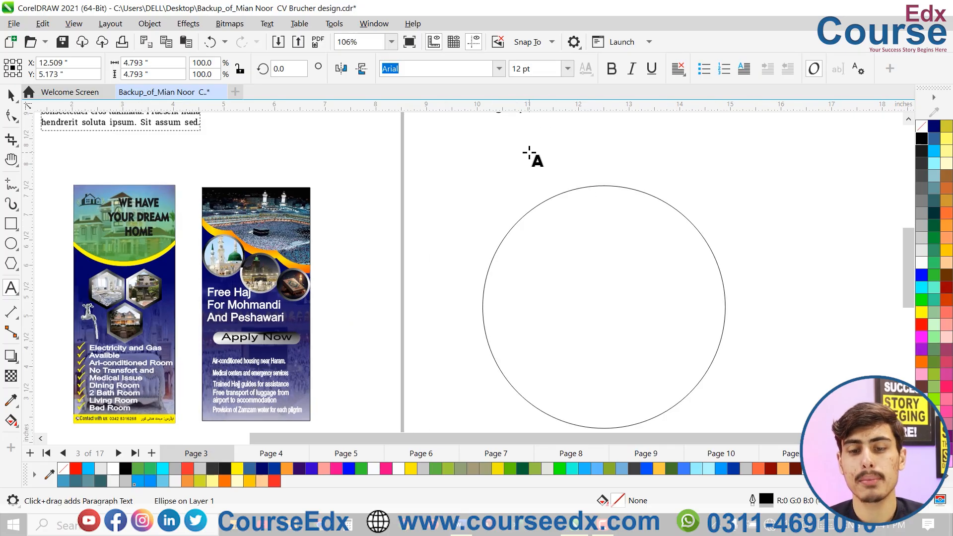
left_click(606, 186)
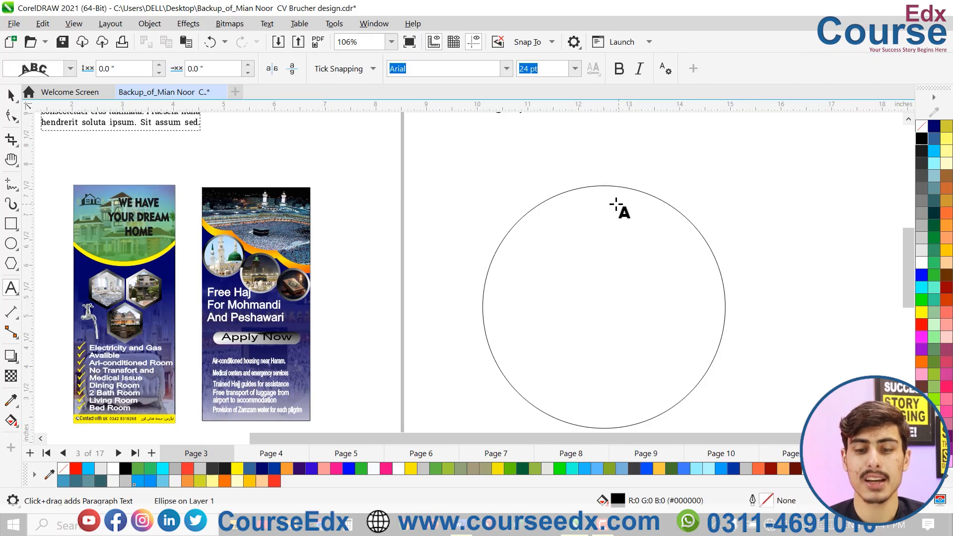
type("U")
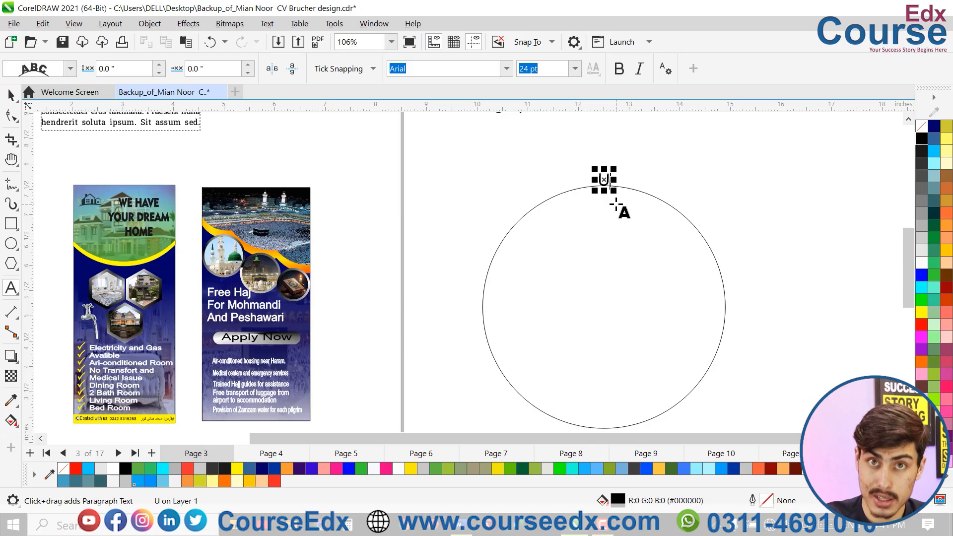
type("K Institute of Computer Science and English la")
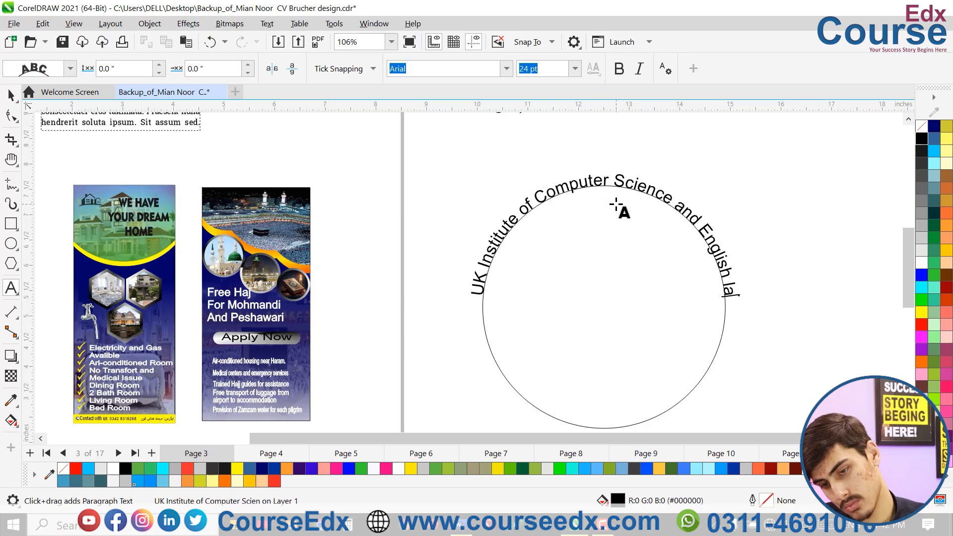
type("nguage Center Pesahawar")
key("Escape")
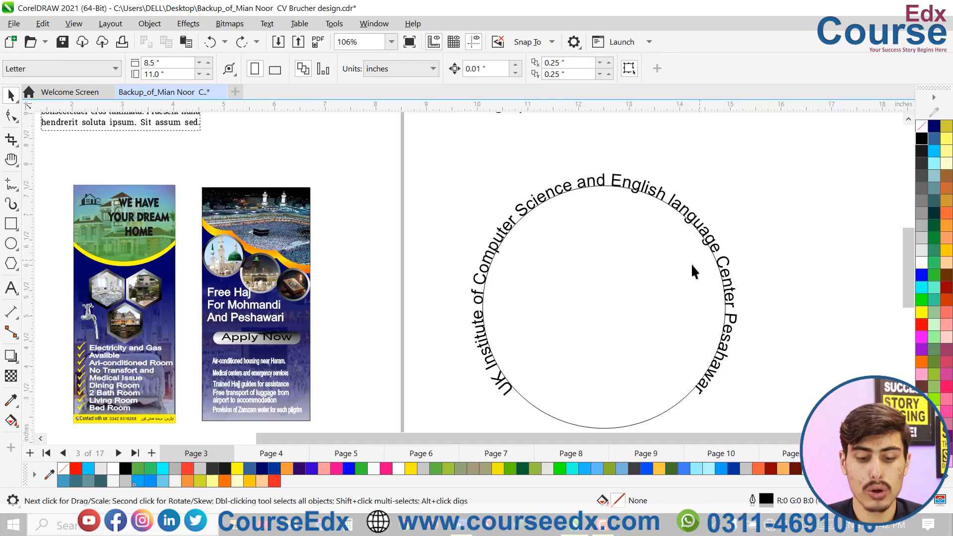
- Try the alternative text orientations on the circular text, finishing with the one whose letters rotate along the curve
left_click_drag(666, 273, 663, 242)
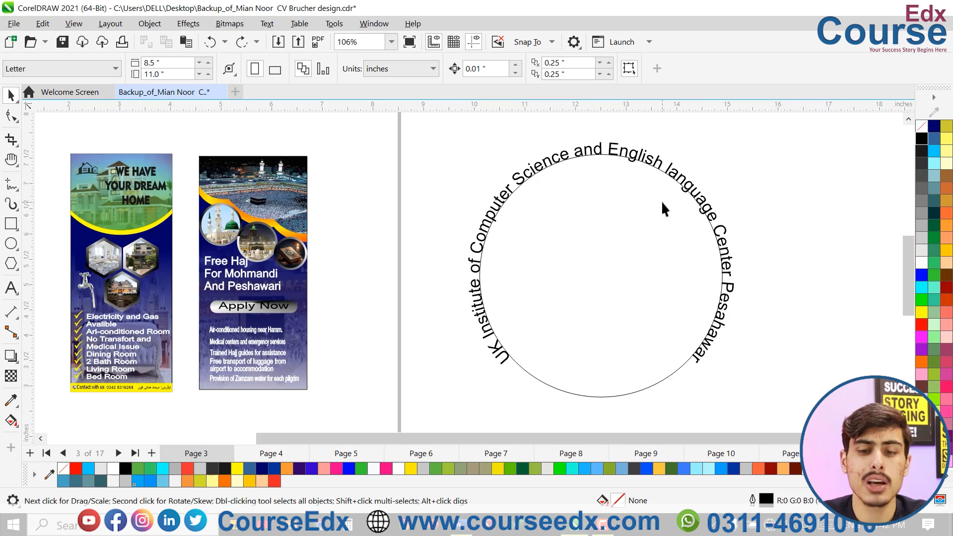
left_click(645, 164)
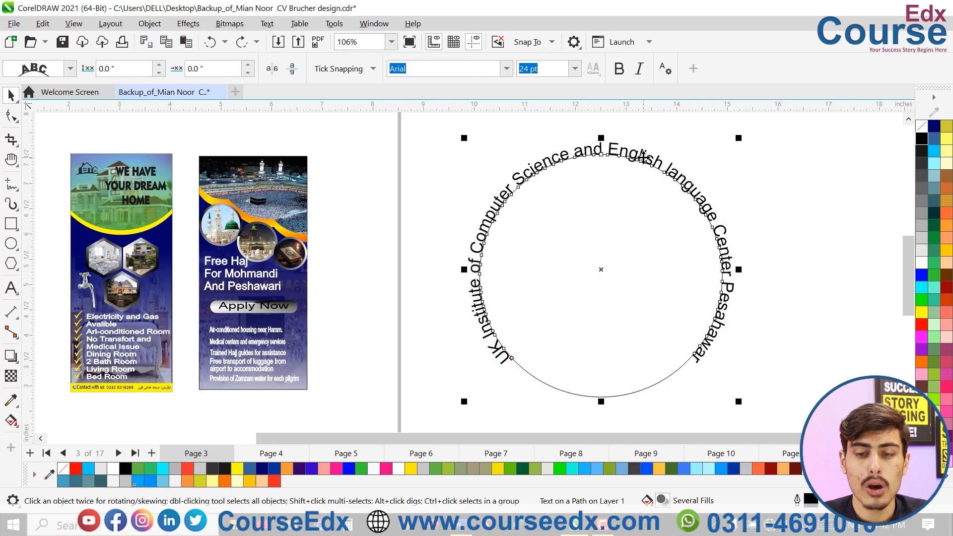
double_click(643, 158)
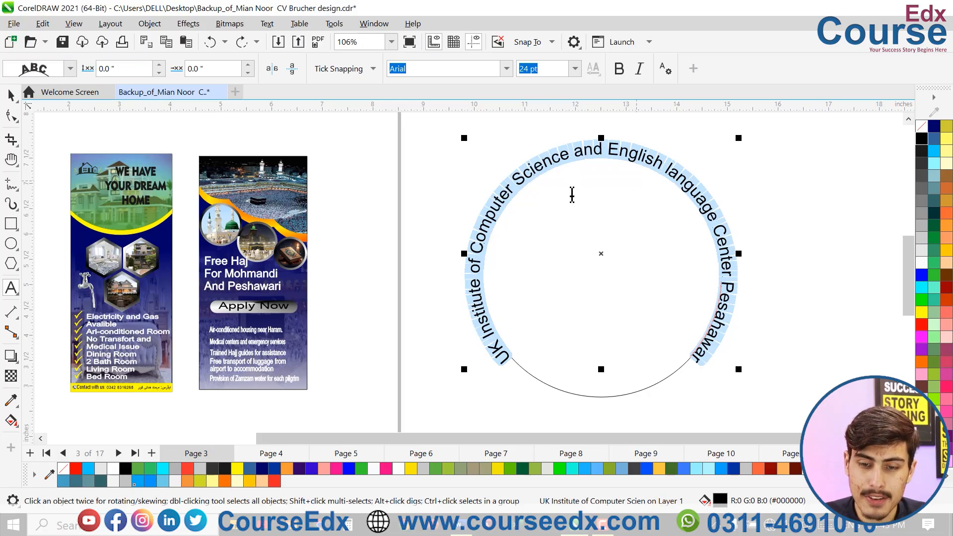
left_click(71, 69)
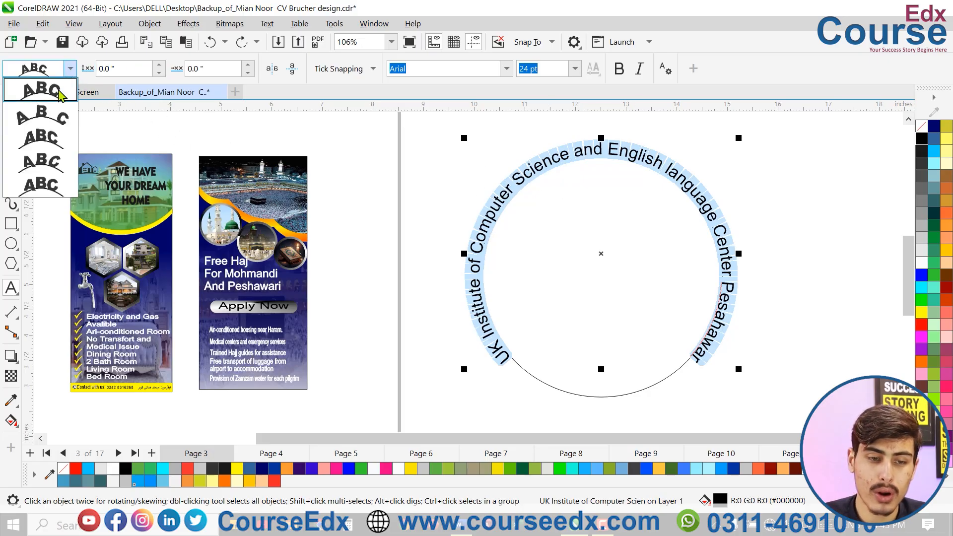
left_click(52, 117)
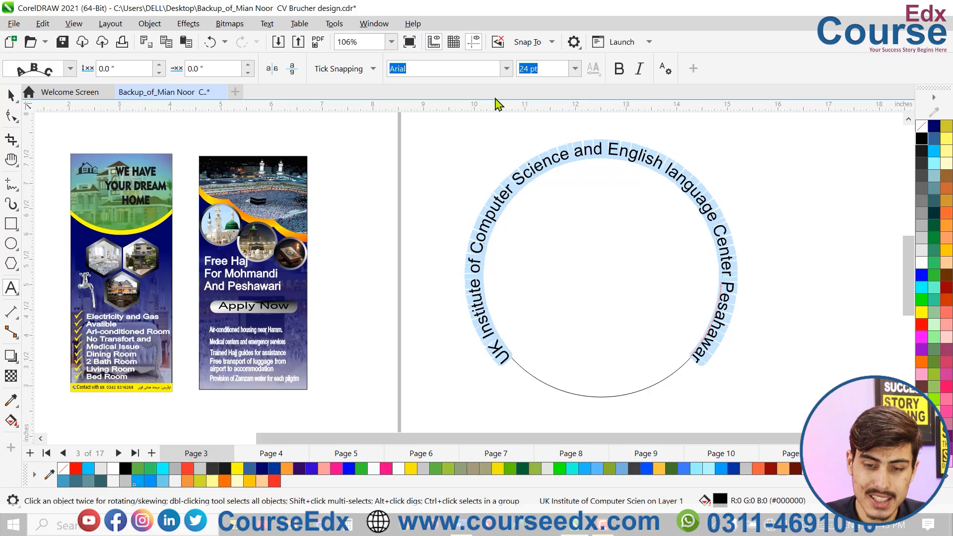
left_click(72, 69)
left_click(49, 158)
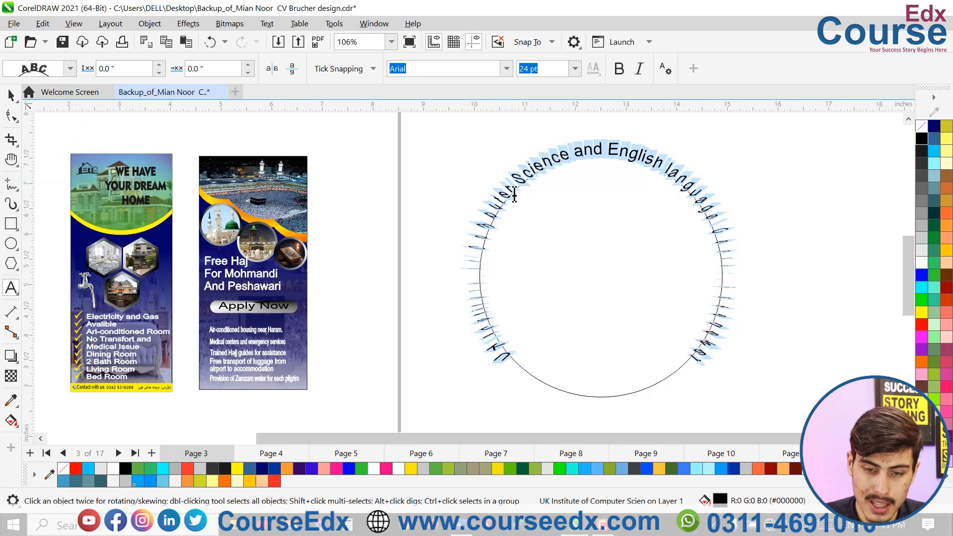
left_click(71, 69)
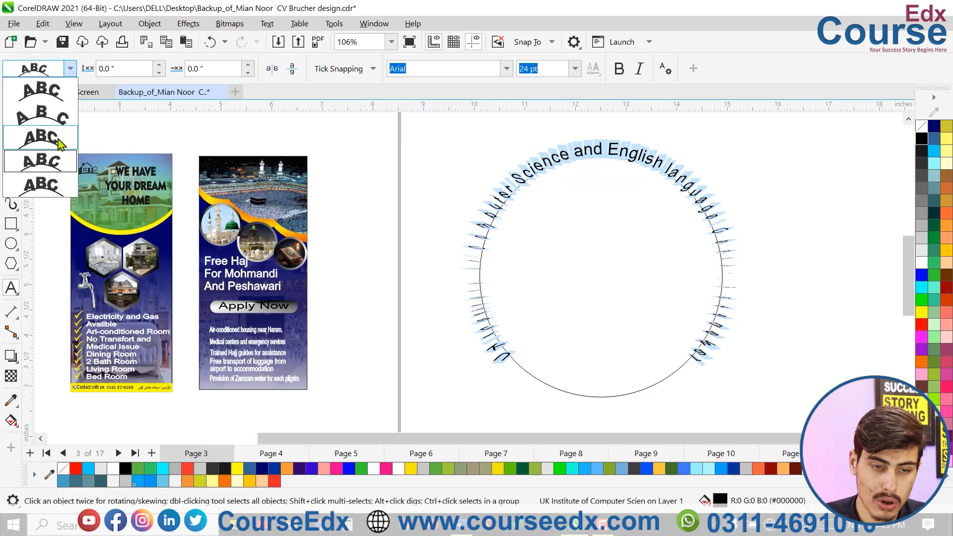
left_click(639, 229)
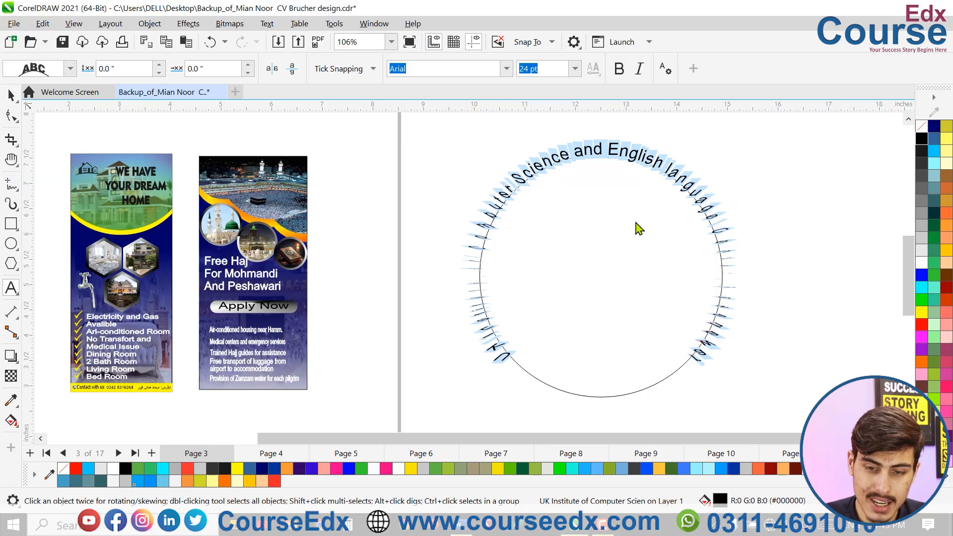
left_click(71, 69)
left_click(38, 181)
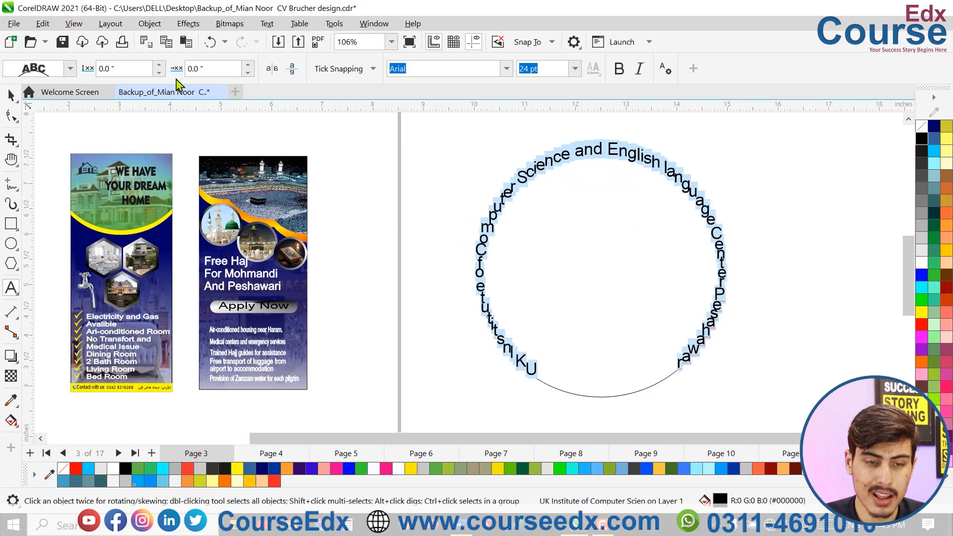
left_click(71, 69)
left_click(62, 93)
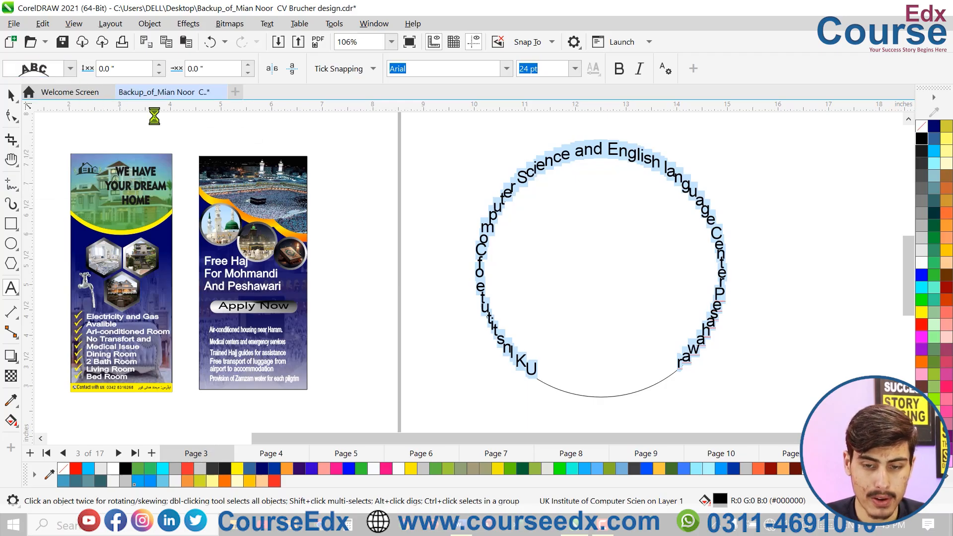
- Set the circular text's distance from the path to -0.6 inches, placing it inside the circle
left_click(160, 65)
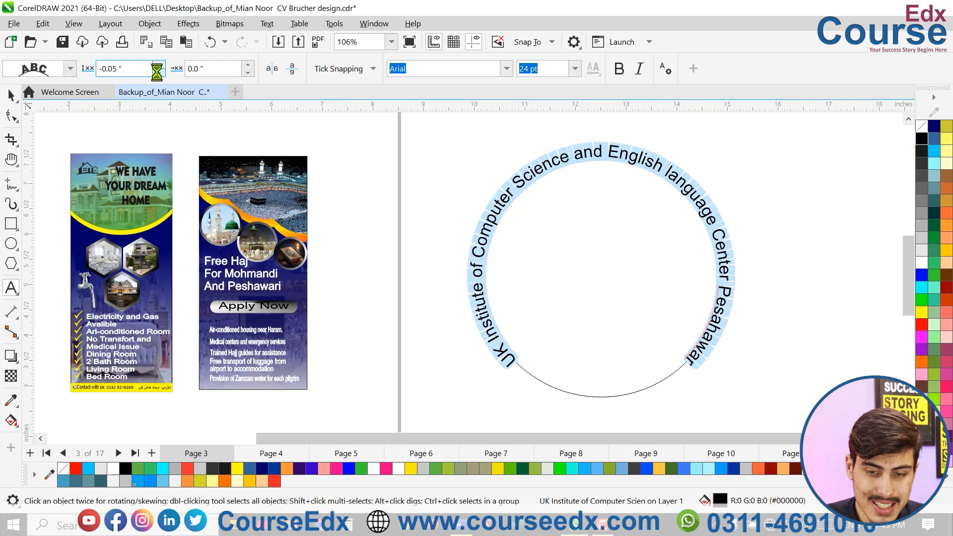
left_click(158, 73)
left_click(158, 73)
left_click(158, 73)
left_click(158, 73)
left_click(158, 73)
left_click(158, 73)
left_click(158, 73)
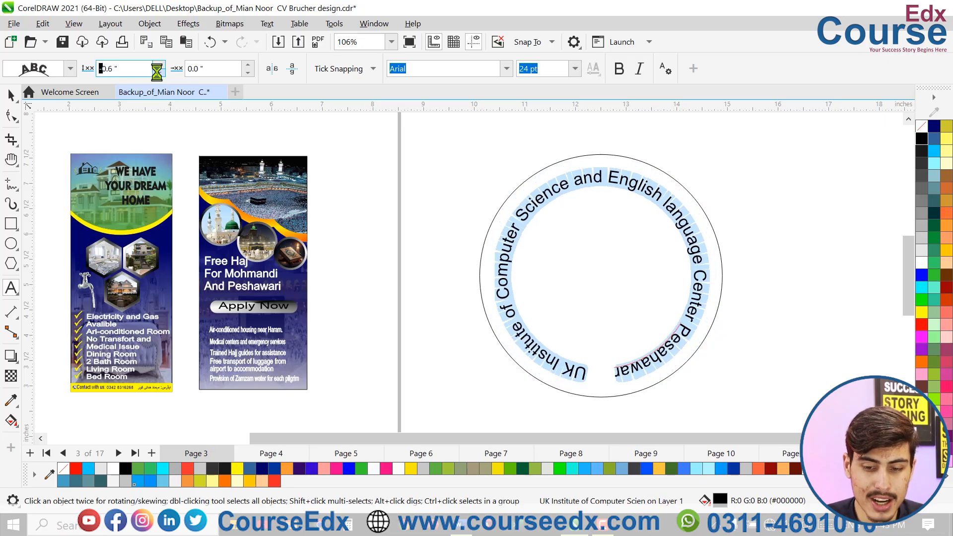
left_click(159, 73)
left_click(159, 65)
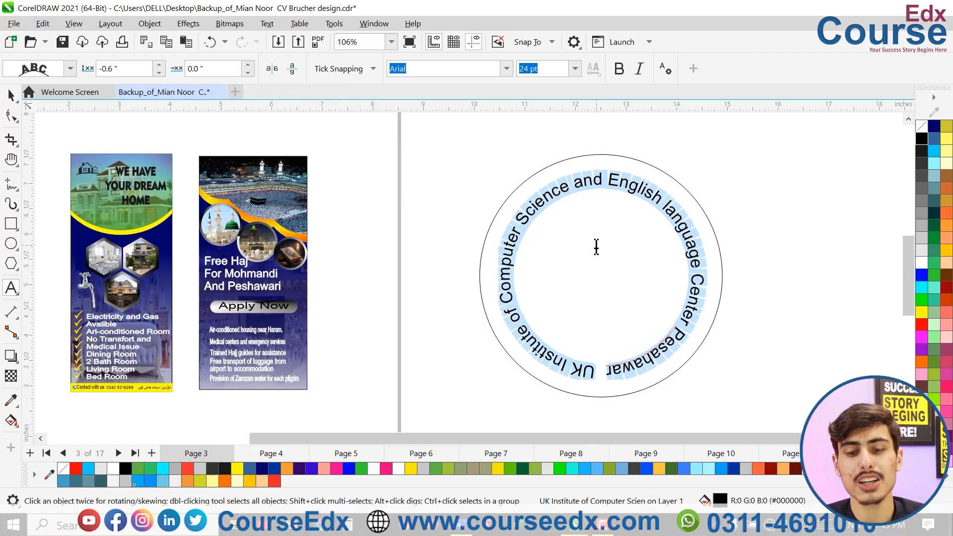
key("Escape")
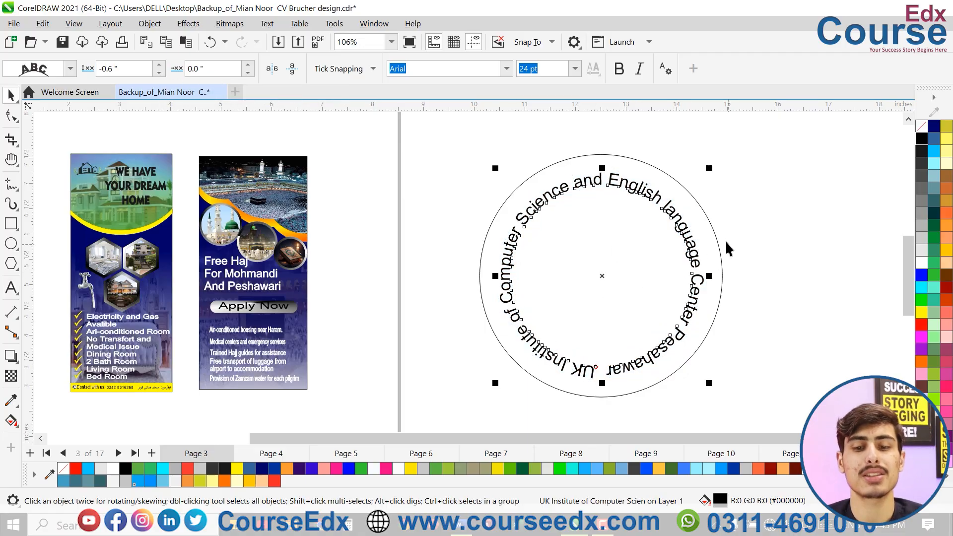
- Change the circular text's font to Times New Roman
left_click(644, 193)
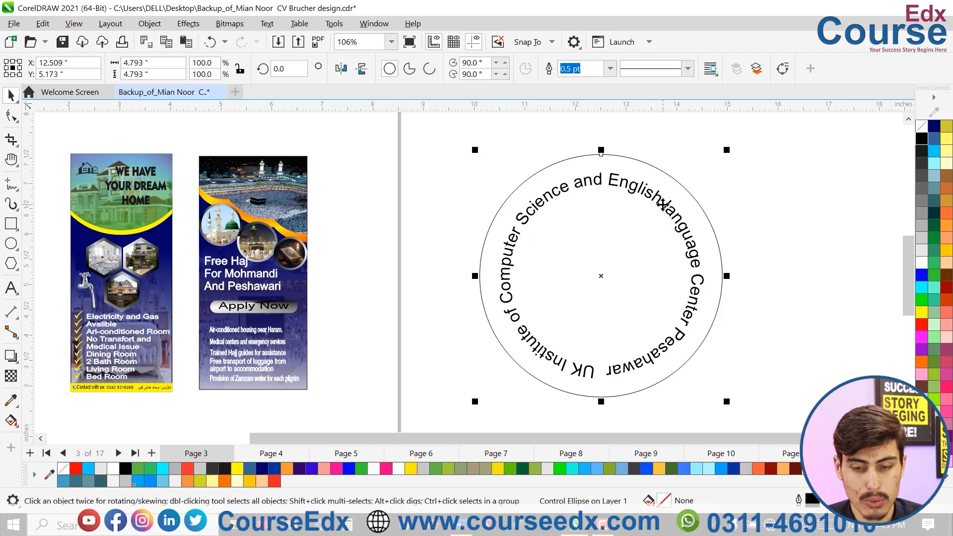
left_click(643, 193)
double_click(628, 187)
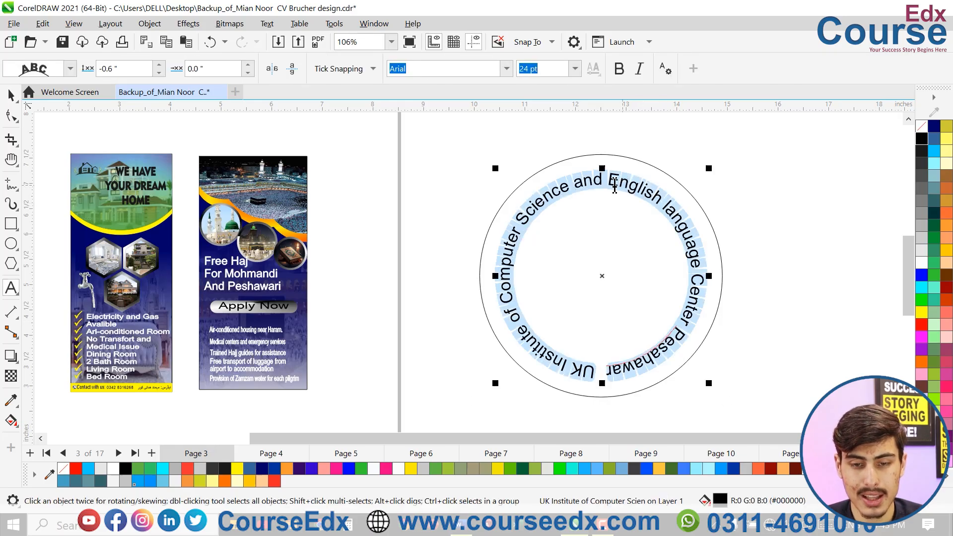
type("Times New Roman")
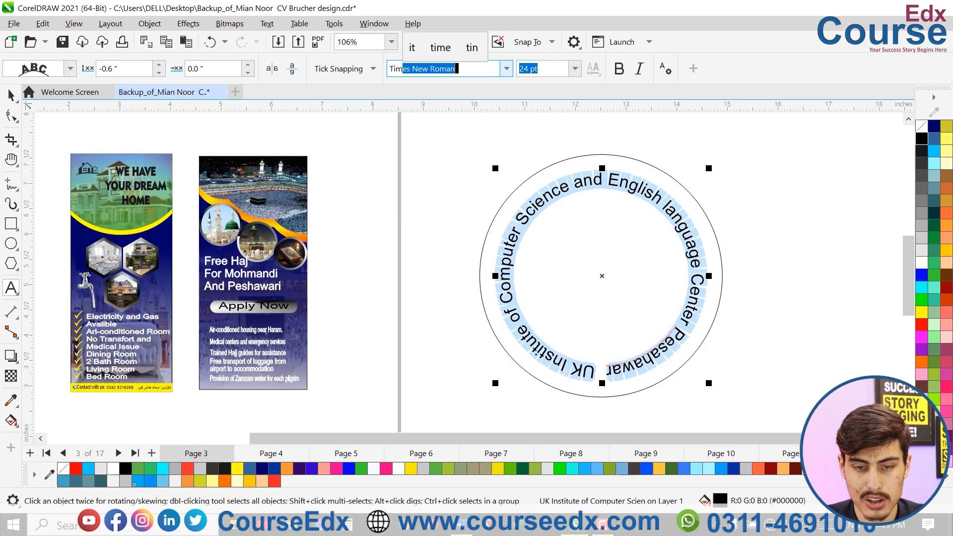
key("Return")
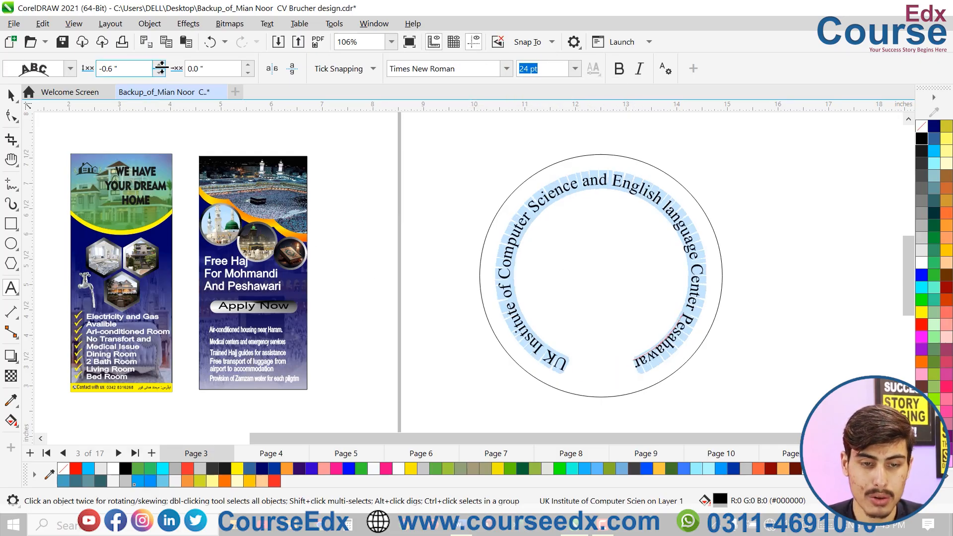
- Set the circular text's distance from the path to -0.8 inches
left_click(159, 73)
left_click(159, 73)
left_click(159, 73)
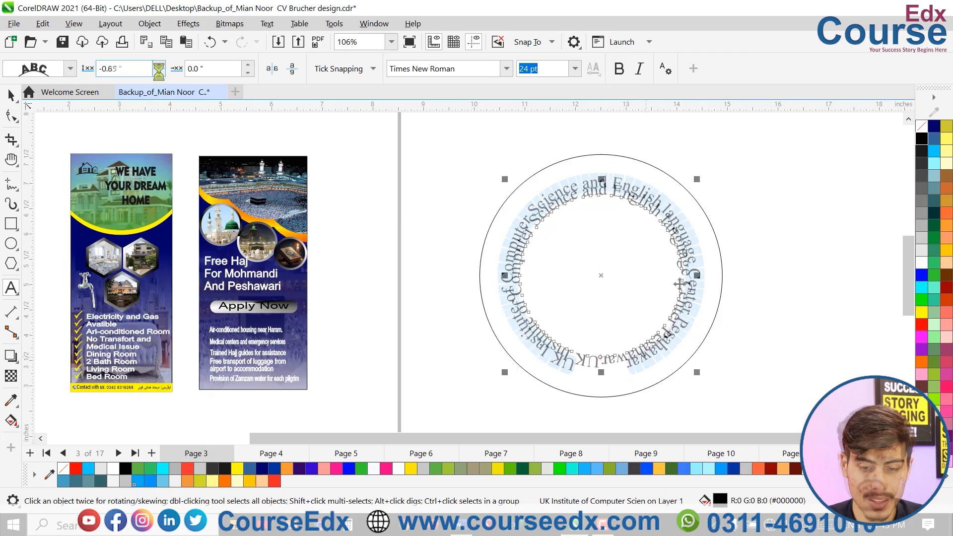
left_click(749, 224)
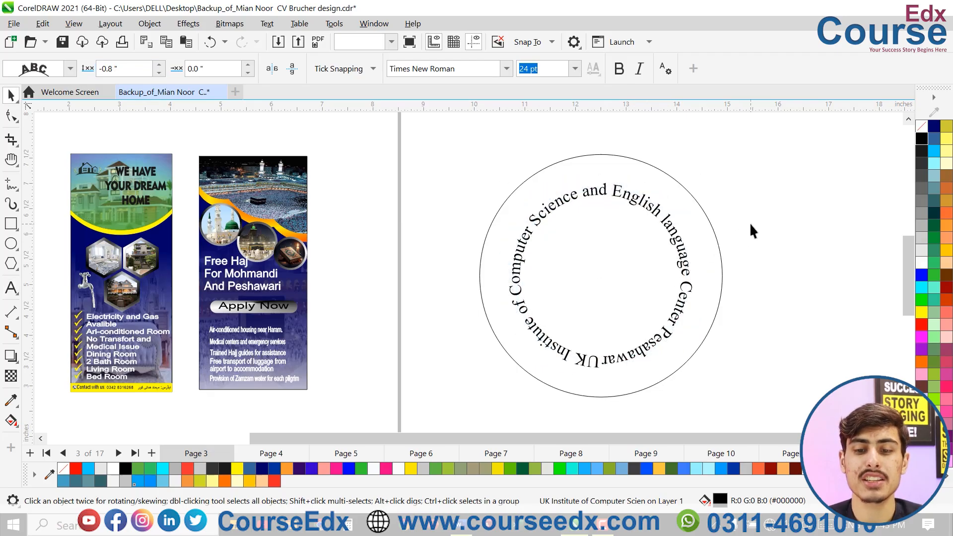
- Break the text apart from its circle and move the circle sideways so it only partly overlaps the text
left_click(705, 213)
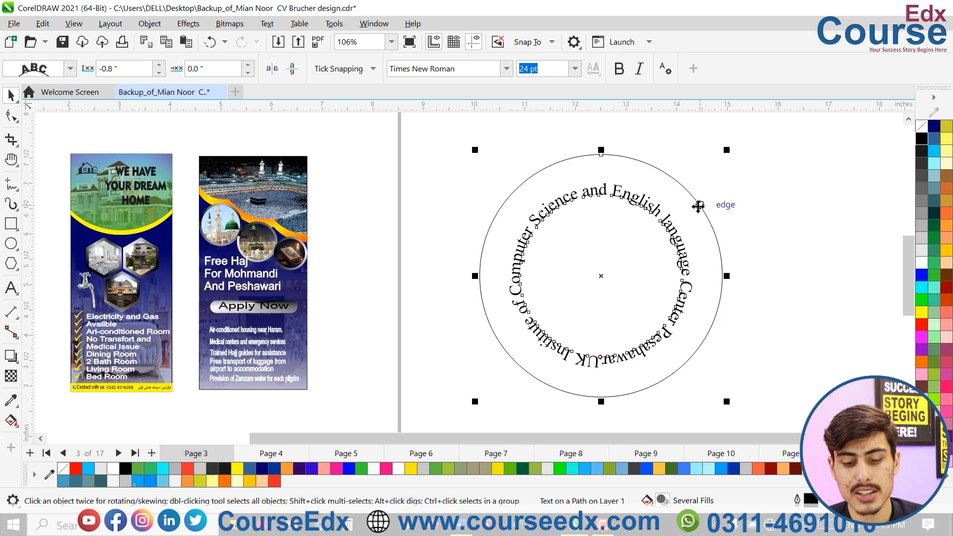
left_click(724, 208, "shift")
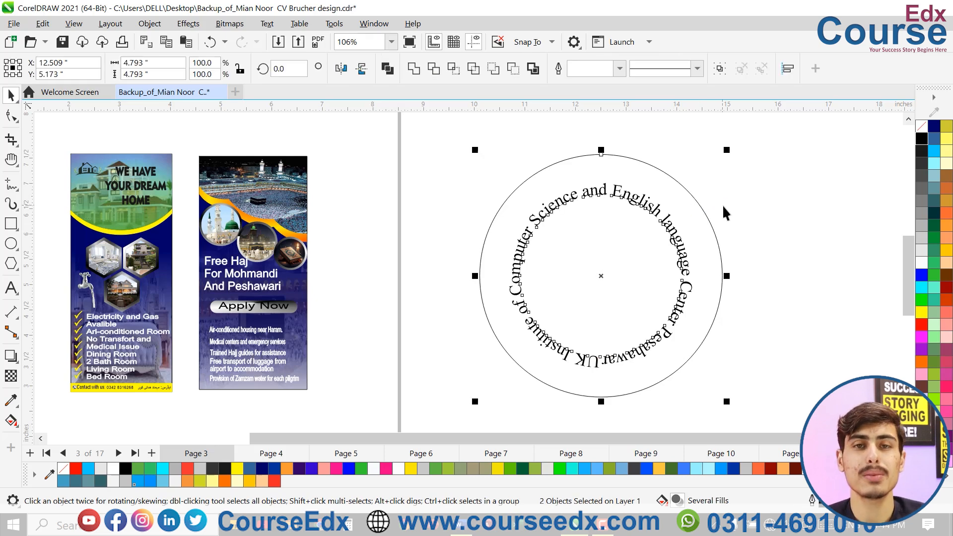
left_click(770, 193)
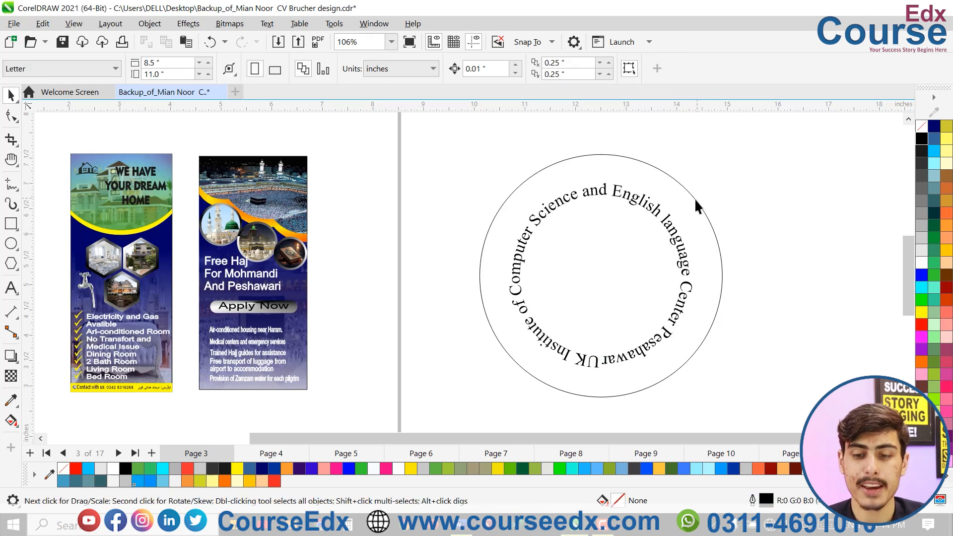
left_click_drag(696, 198, 779, 202)
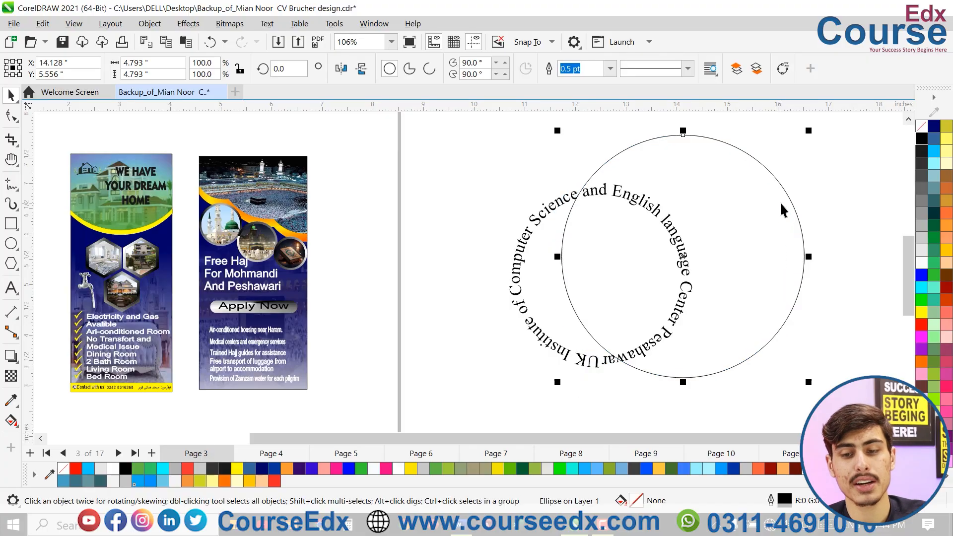
- Delete the separated circle and undo the deletion
key("Delete")
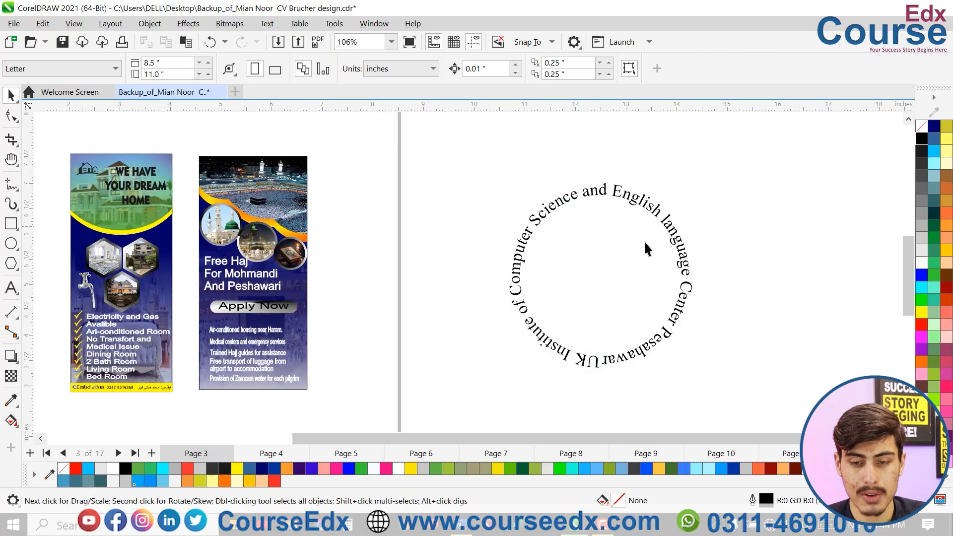
scroll(624, 252, "up", 1)
key("ctrl+z")
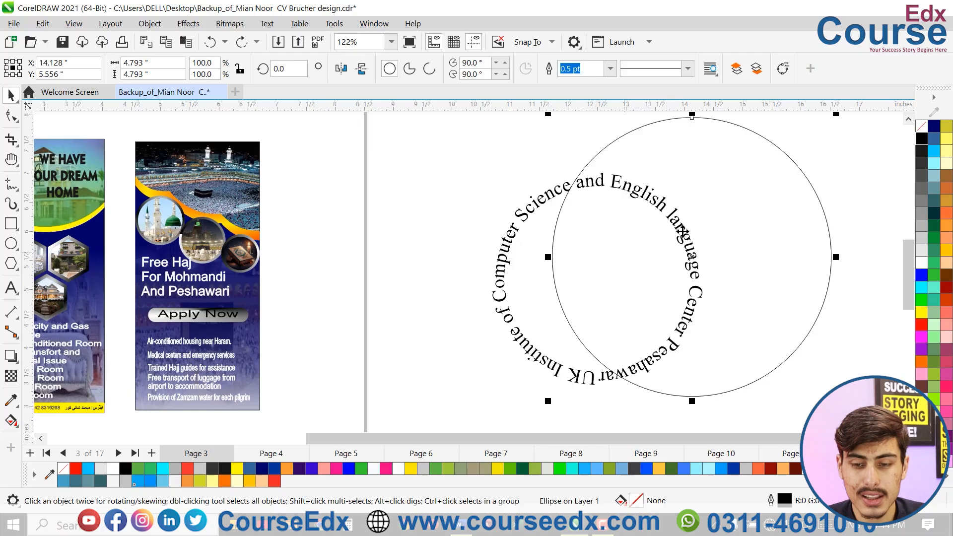
- Shrink the circle to about 2.81 inches in diameter and centre it inside the ring of text
left_click_drag(836, 118, 760, 188)
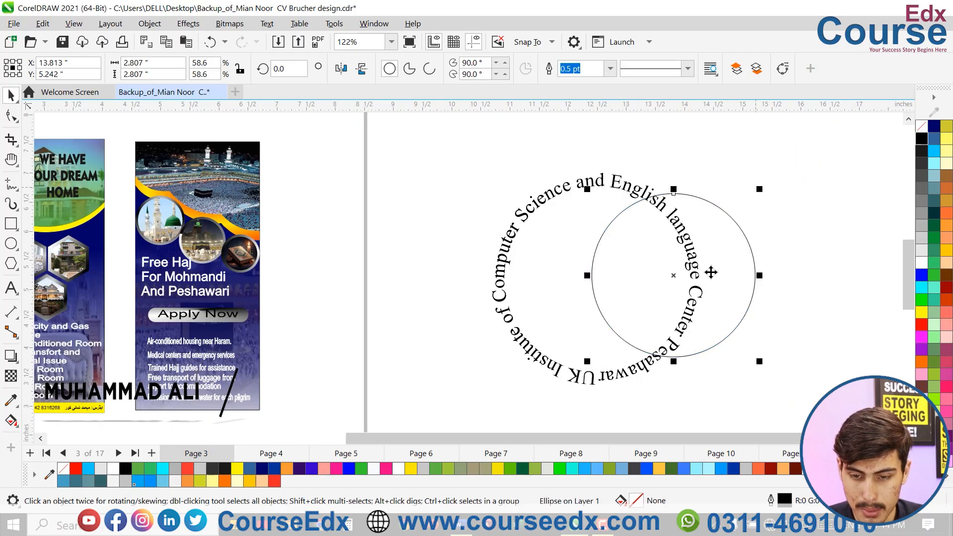
left_click(540, 205, "shift")
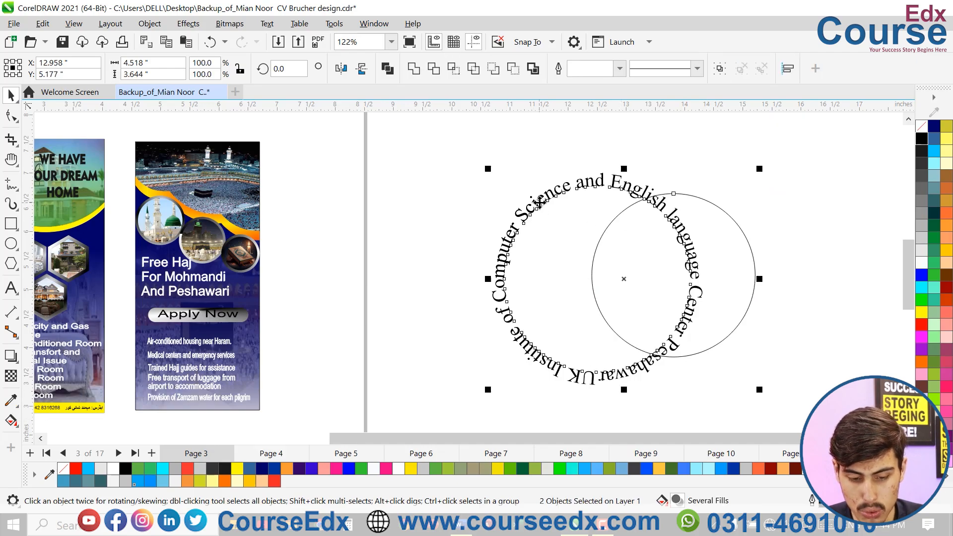
key("c")
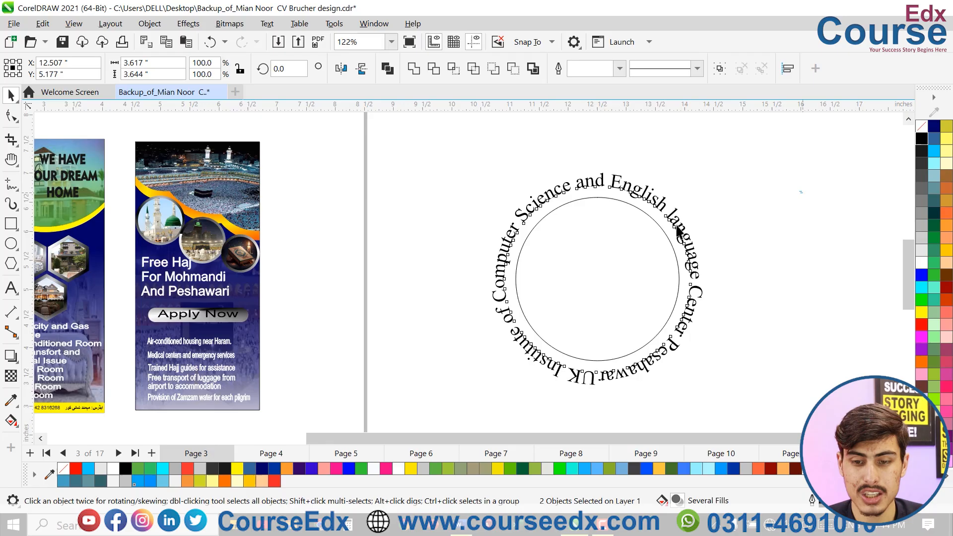
- Enlarge the inner circle to about 2.96 inches in diameter and add a concentric circle about 3.82 inches in diameter around the ring text
left_click(651, 225)
scroll(660, 220, "up", 2)
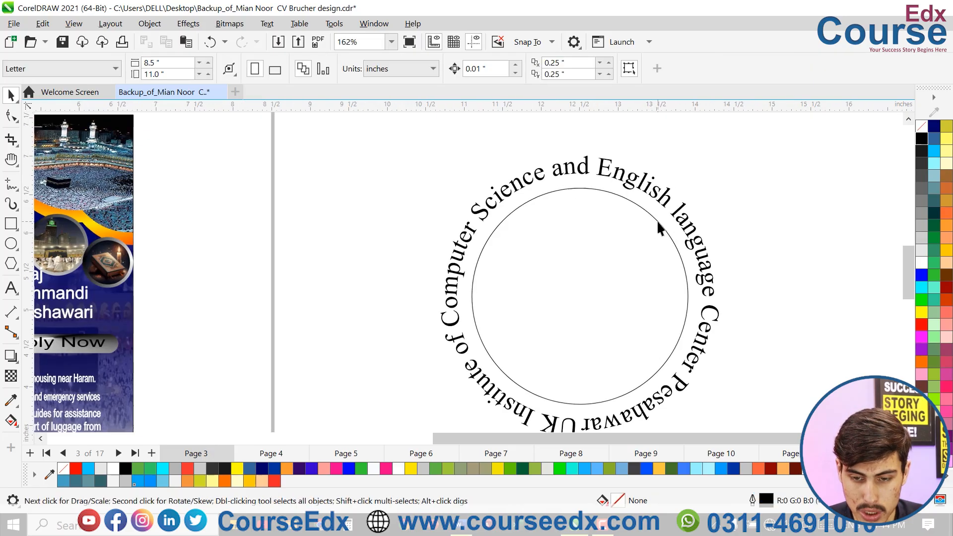
left_click(657, 219)
left_click_drag(690, 188, 744, 145)
left_click(818, 196)
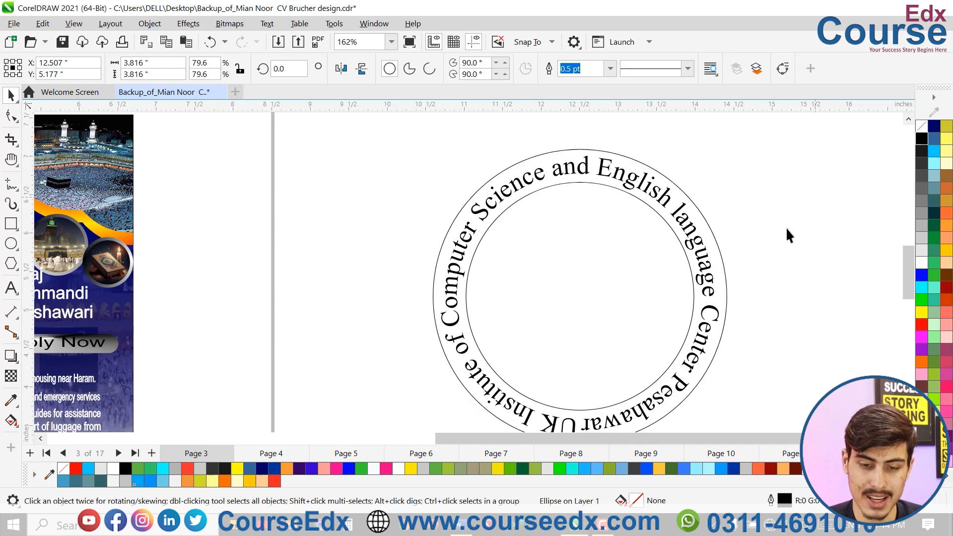
- Rotate the outer circle to about 281.1 degrees
key("h")
left_click_drag(648, 276, 646, 237)
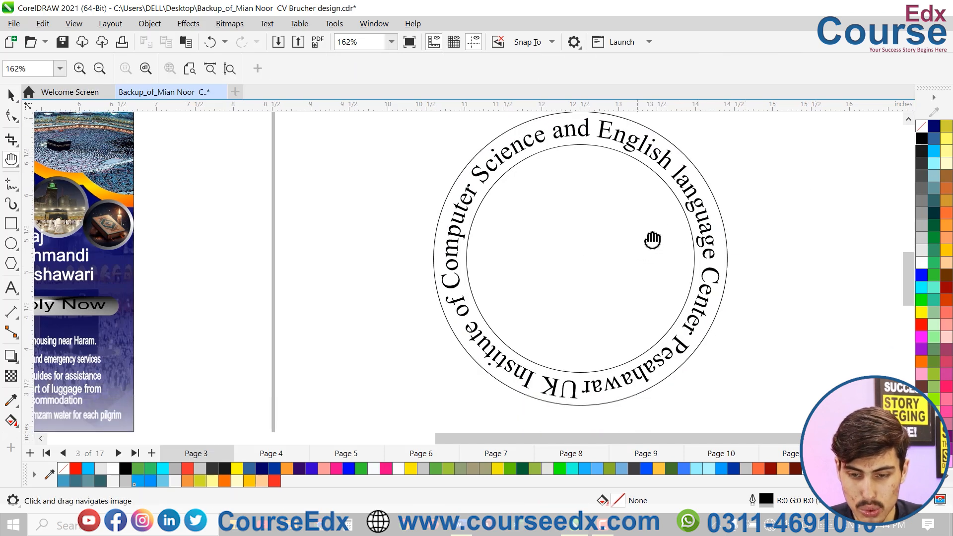
key("space")
left_click(678, 352)
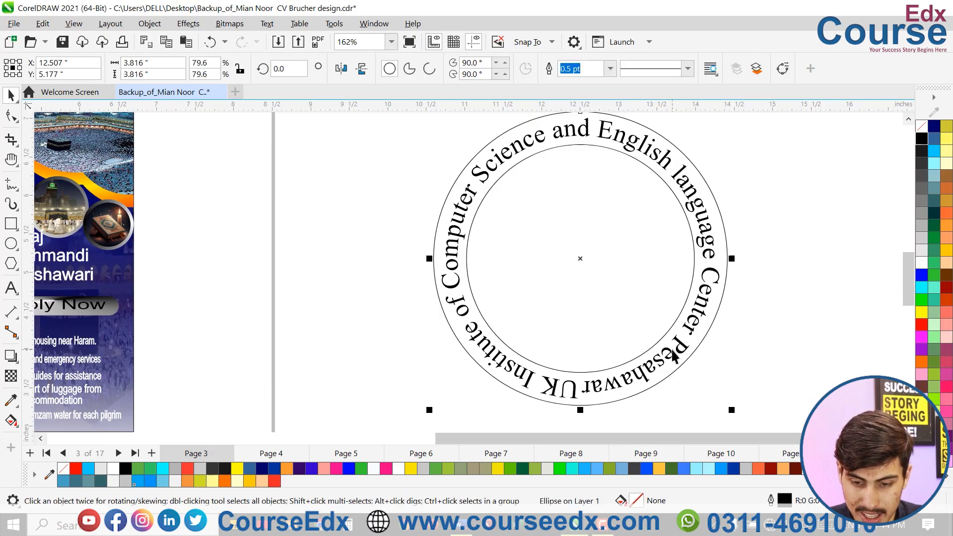
left_click(622, 254)
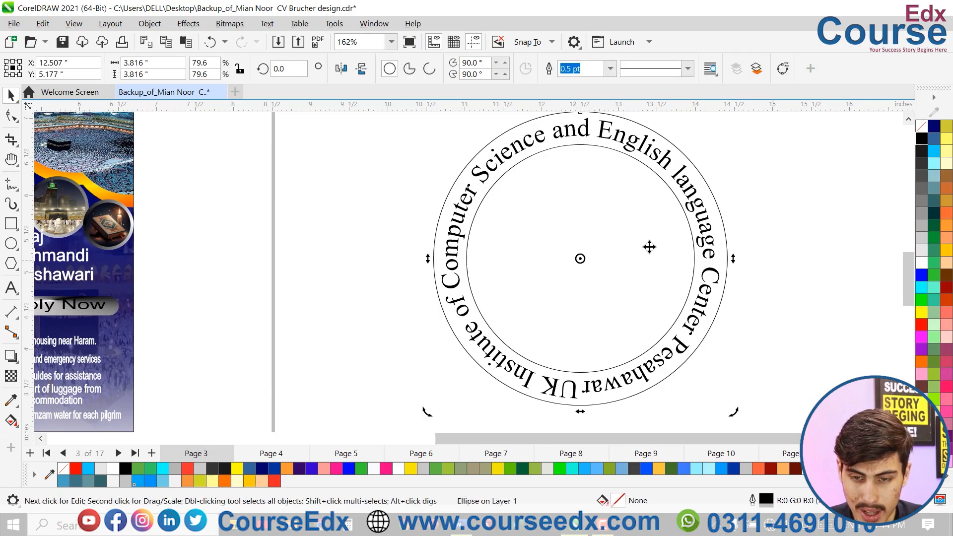
left_click_drag(732, 409, 633, 396)
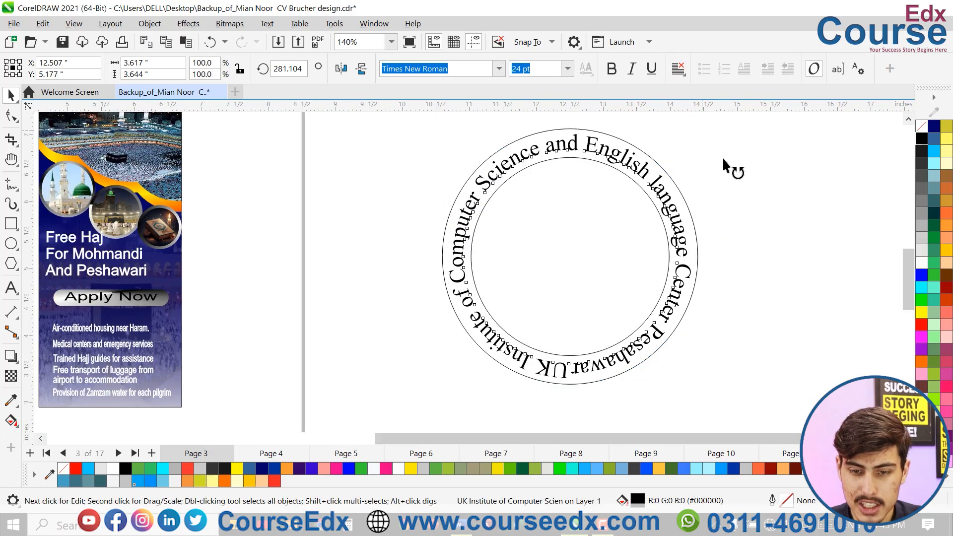
- Rotate the ring text to about 189.1 degrees so that "UK Institute" starts at the top of the badge
left_click_drag(723, 159, 517, 318)
left_click(570, 152)
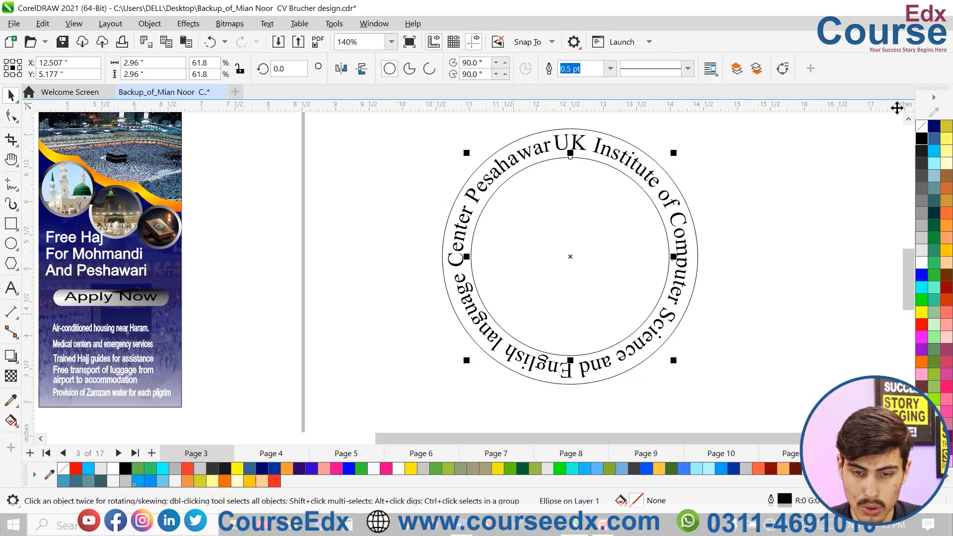
left_click(800, 171)
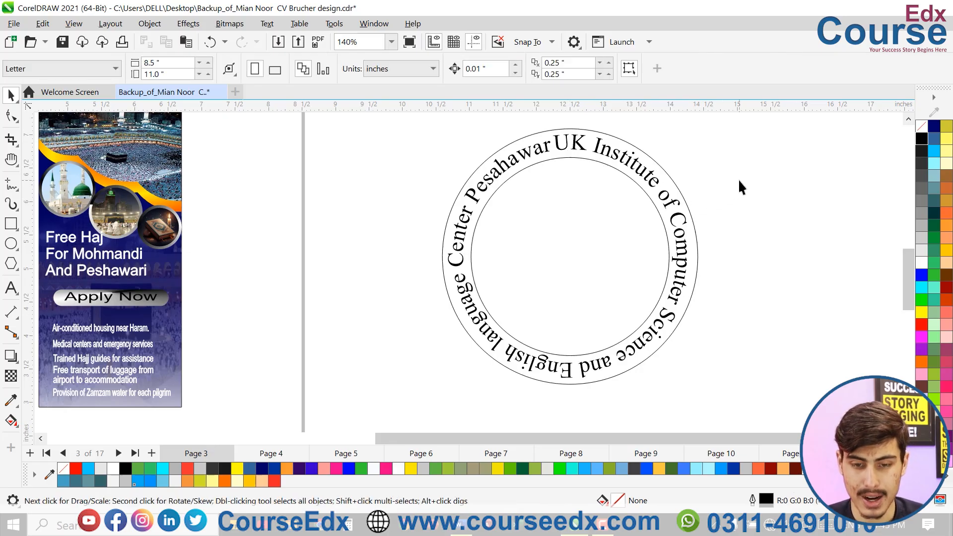
- Fill the outer circle with blue (#0000FF) and colour the ring text white
scroll(725, 199, "up", 1)
left_click(674, 206)
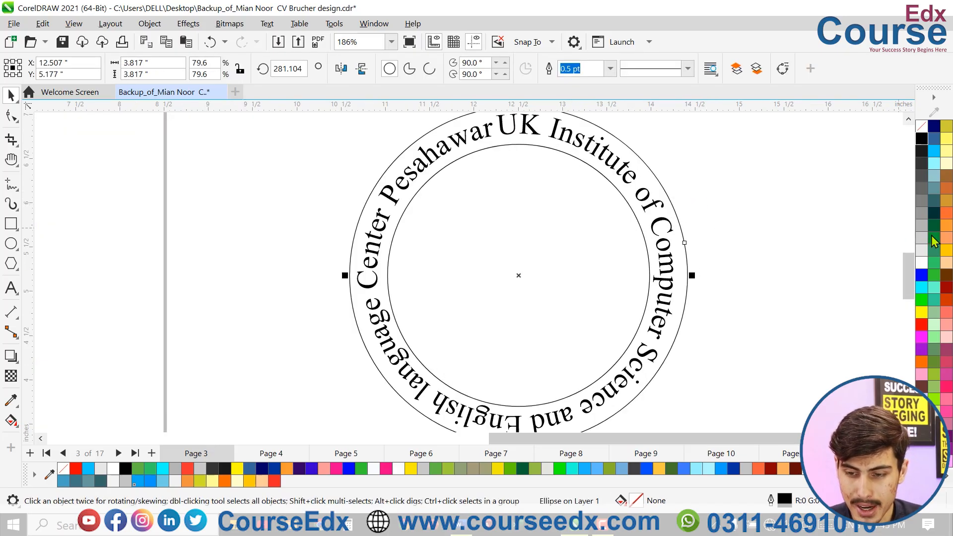
left_click(925, 277)
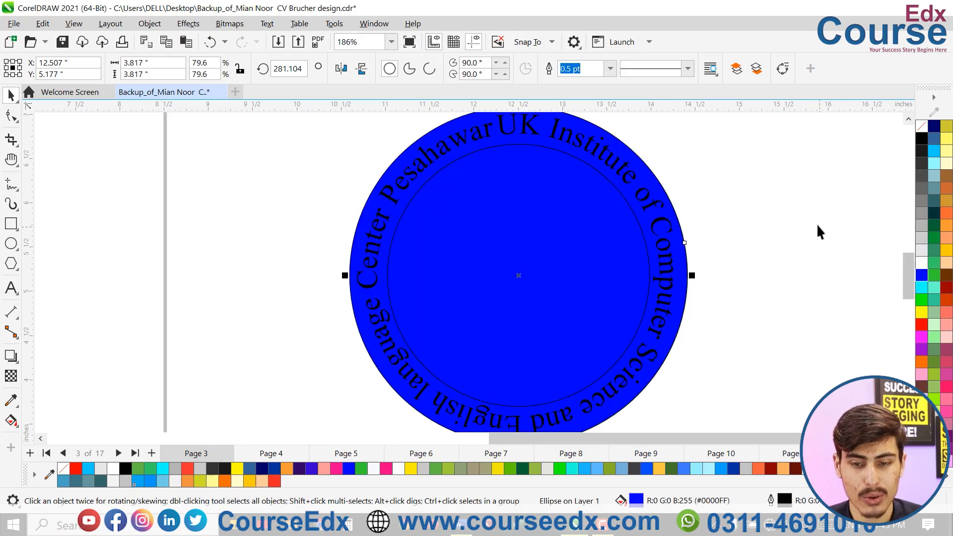
left_click(628, 173)
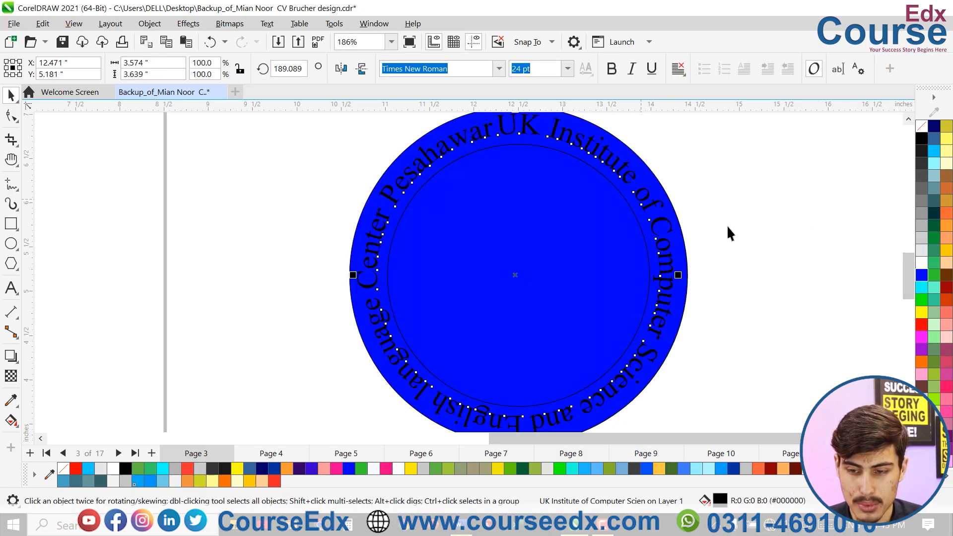
left_click(921, 263)
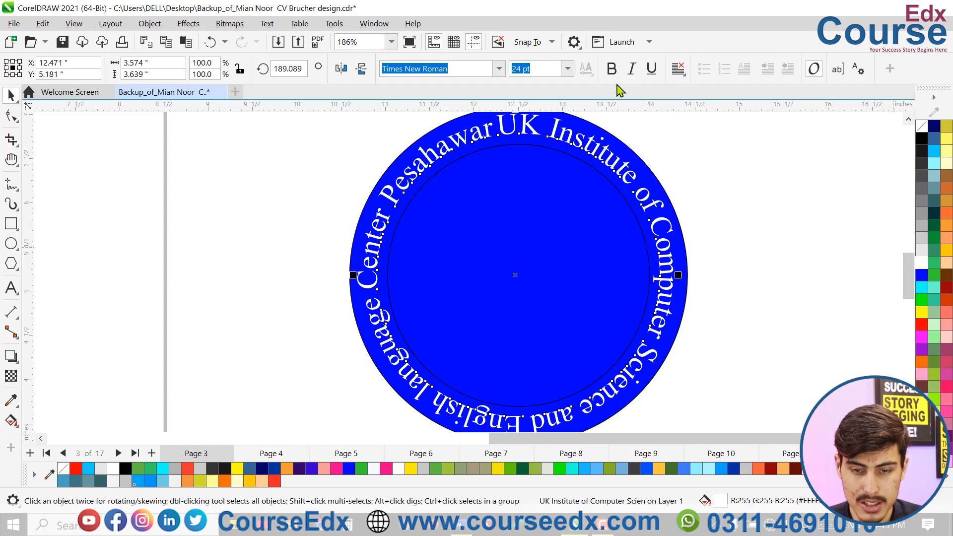
- Try bold formatting on the ring text and undo it
left_click(613, 70)
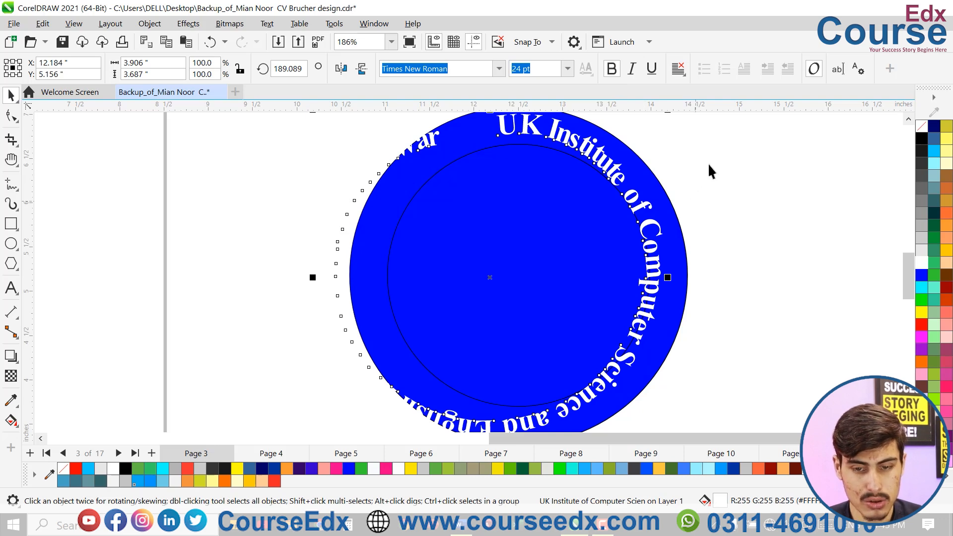
key("ctrl+z")
left_click(771, 196)
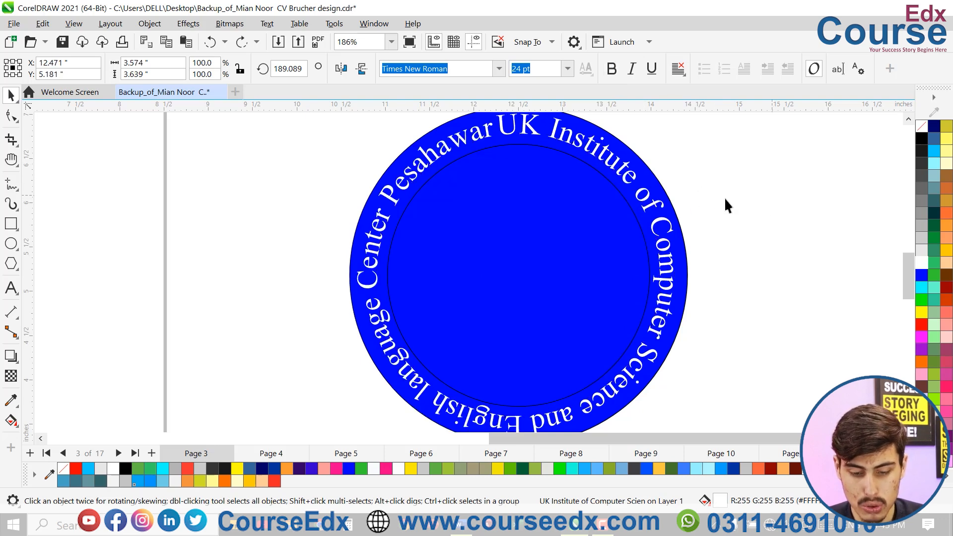
- Fill the badge's inner circle with yellow
left_click_drag(579, 253, 580, 229)
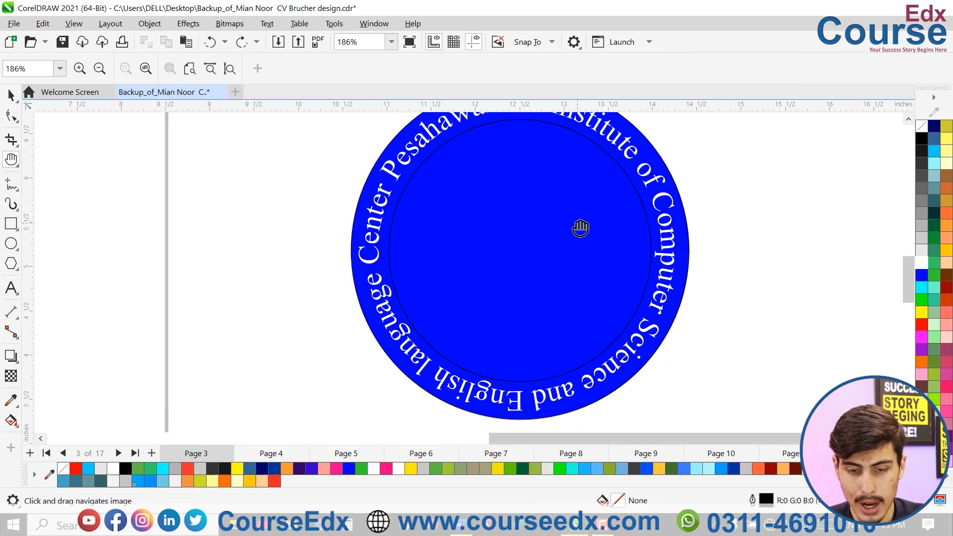
left_click(629, 186)
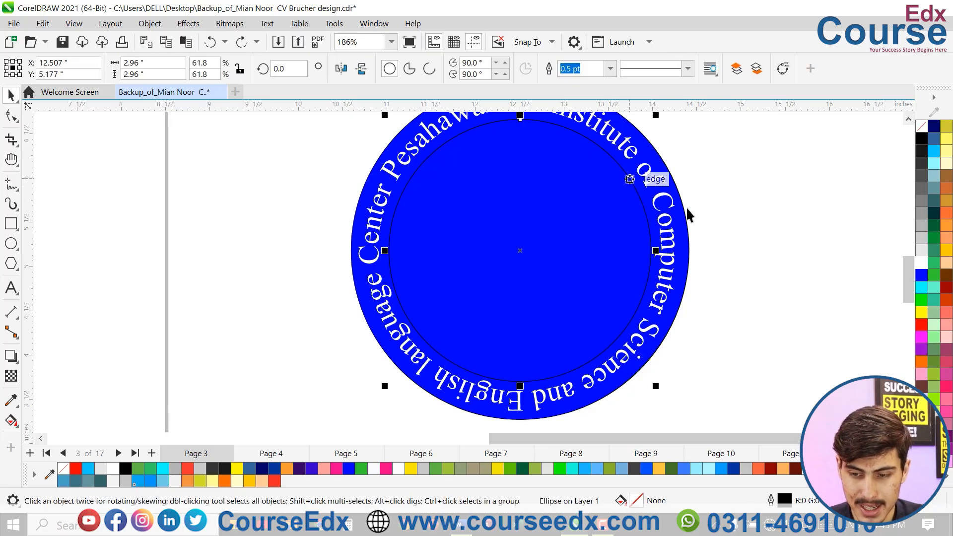
left_click(922, 313)
scroll(740, 260, "down", 1)
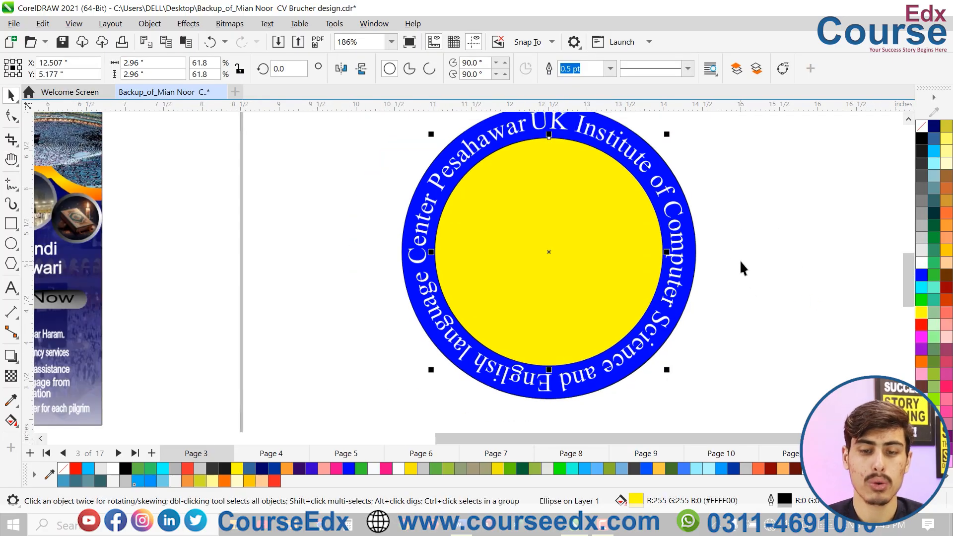
left_click_drag(635, 237, 643, 269)
left_click(748, 208)
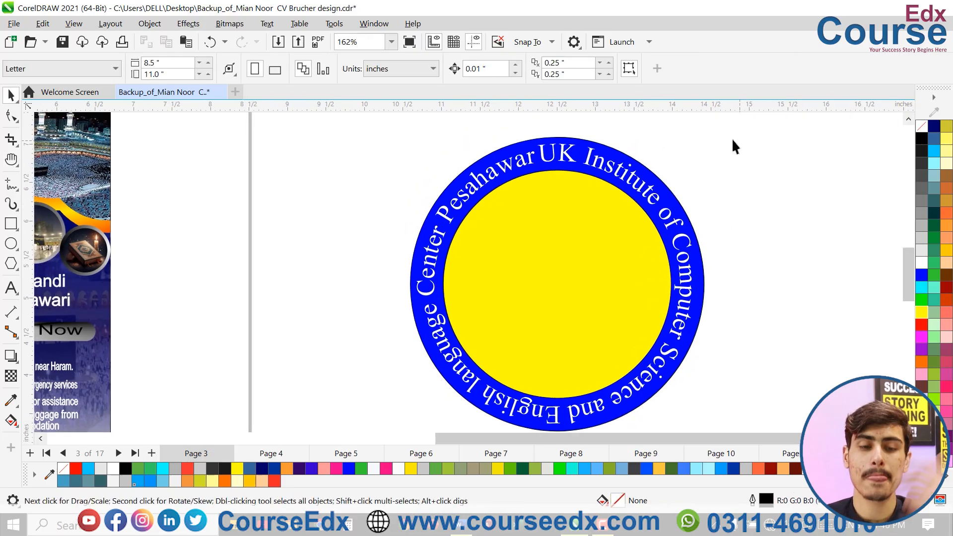
- Draw a straight vertical line about 2.96 inches long across the yellow circle through its centre
left_click(14, 189)
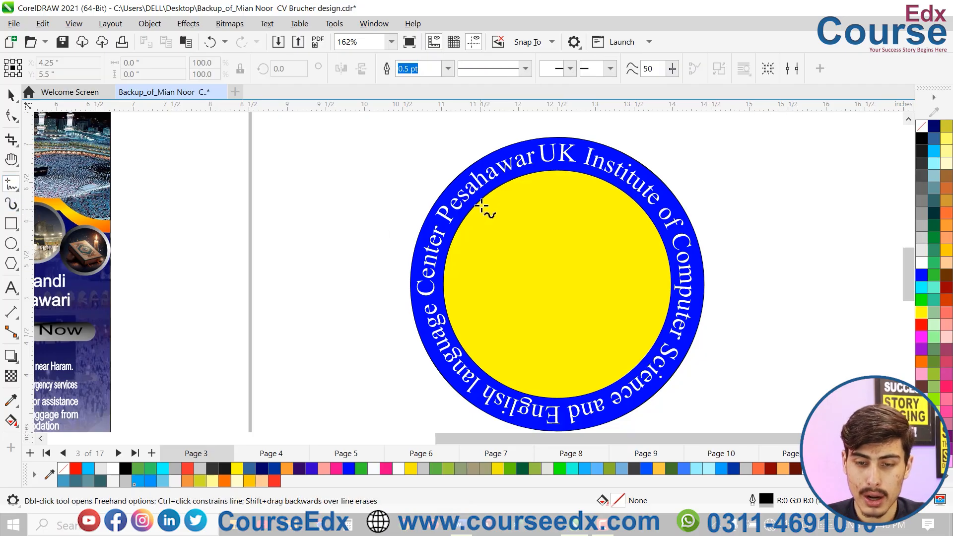
left_click(556, 173)
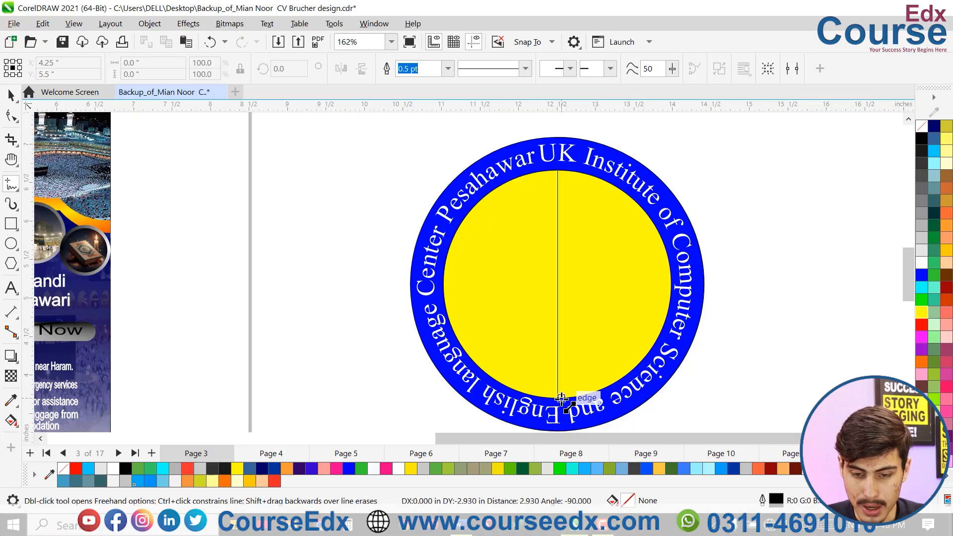
left_click(559, 400)
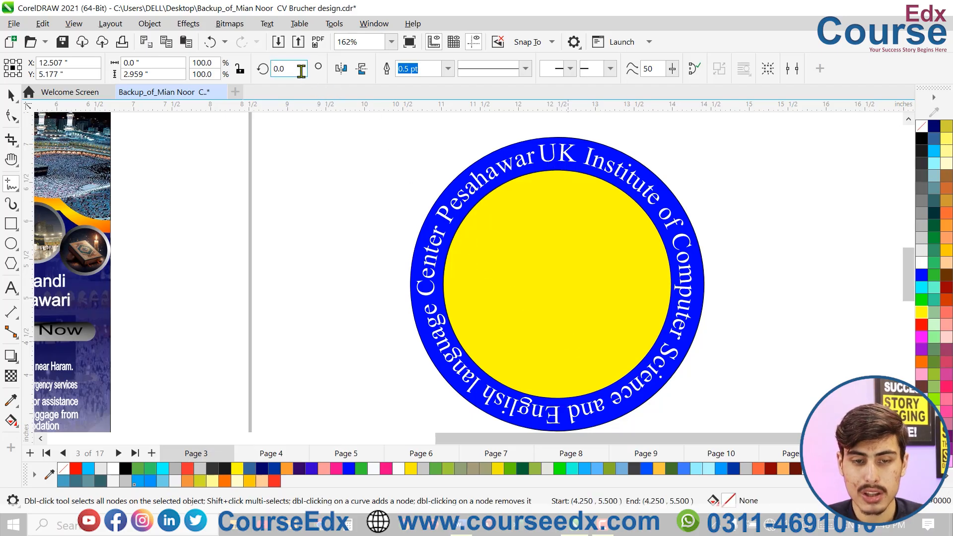
- Duplicate the vertical line with a 90-degree rotation to form a cross dividing the yellow circle into quarters
double_click(281, 68)
type("90")
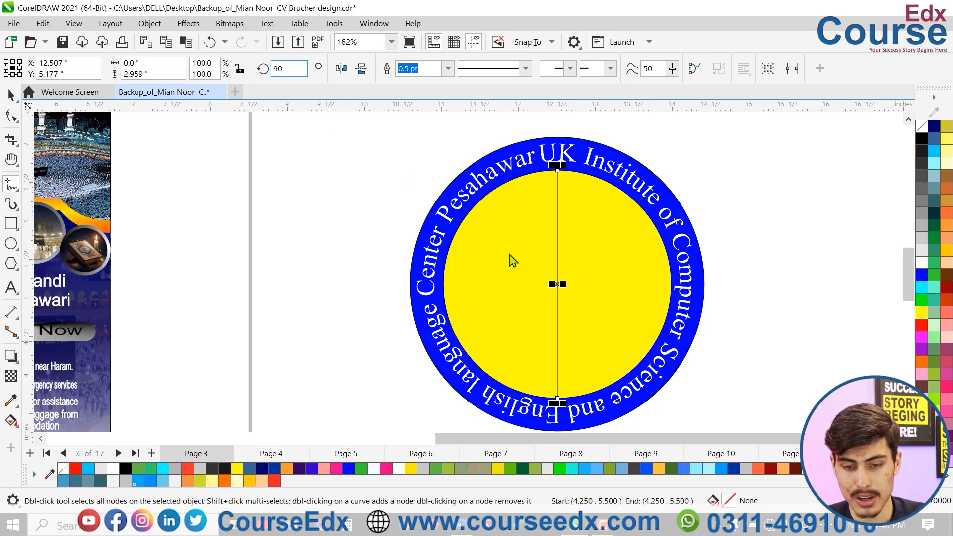
key("Return")
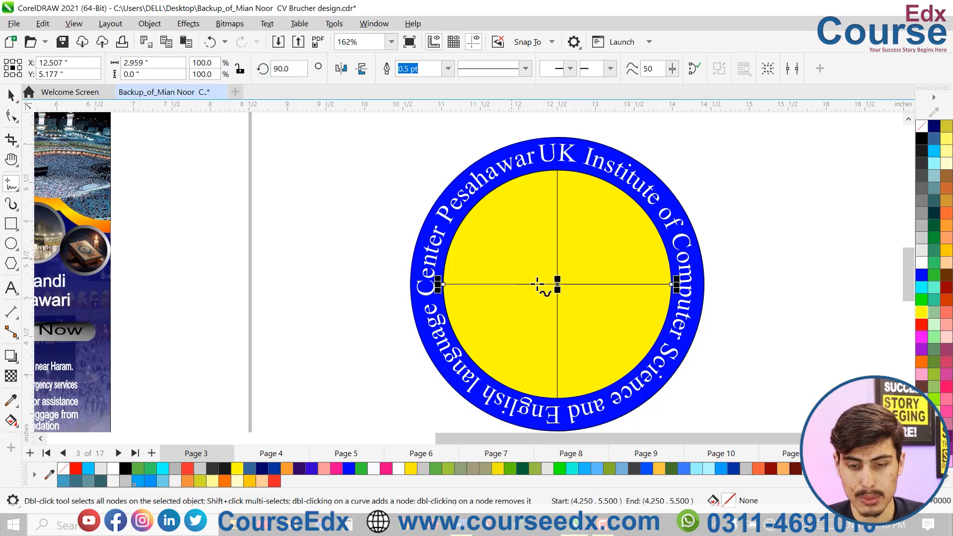
key("space")
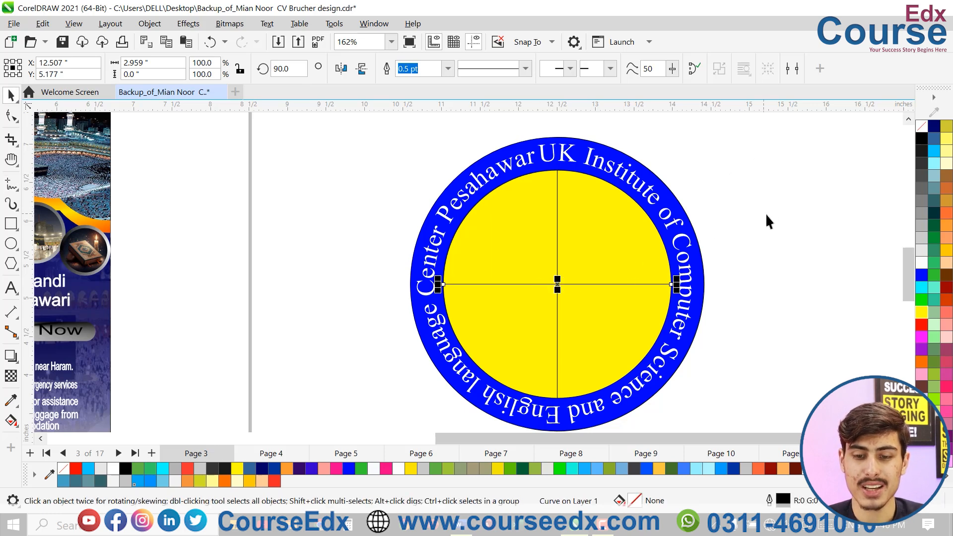
left_click(766, 216)
left_click(607, 239)
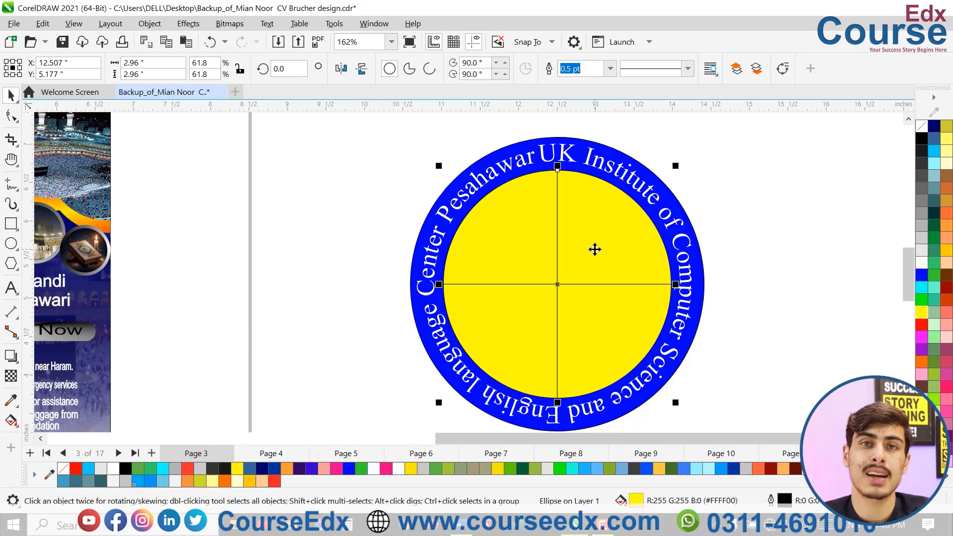
left_click(749, 219)
left_click(606, 241)
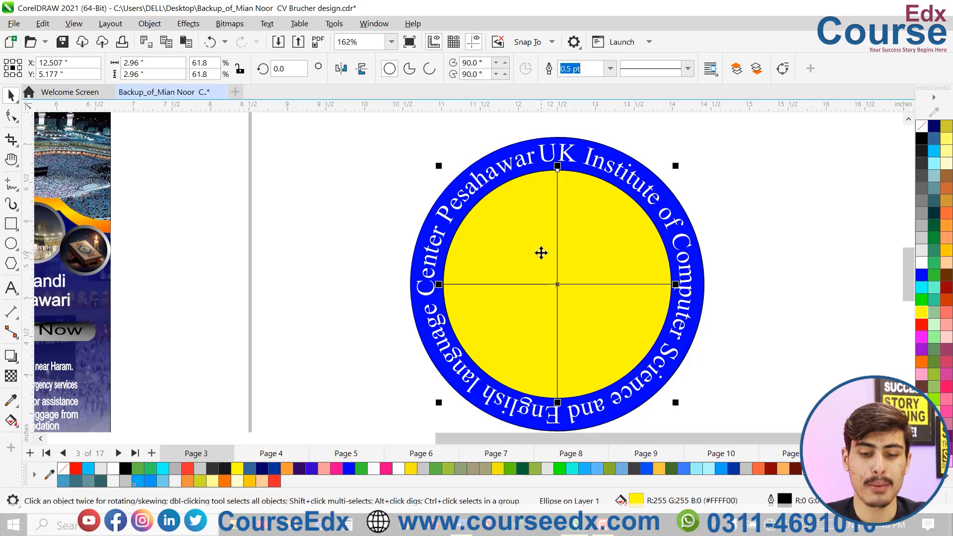
- Add two lines of artistic text between the brochure and the badge: a person's first name with "is my", and "Junior Brother."
key("h")
left_click_drag(635, 227, 640, 221)
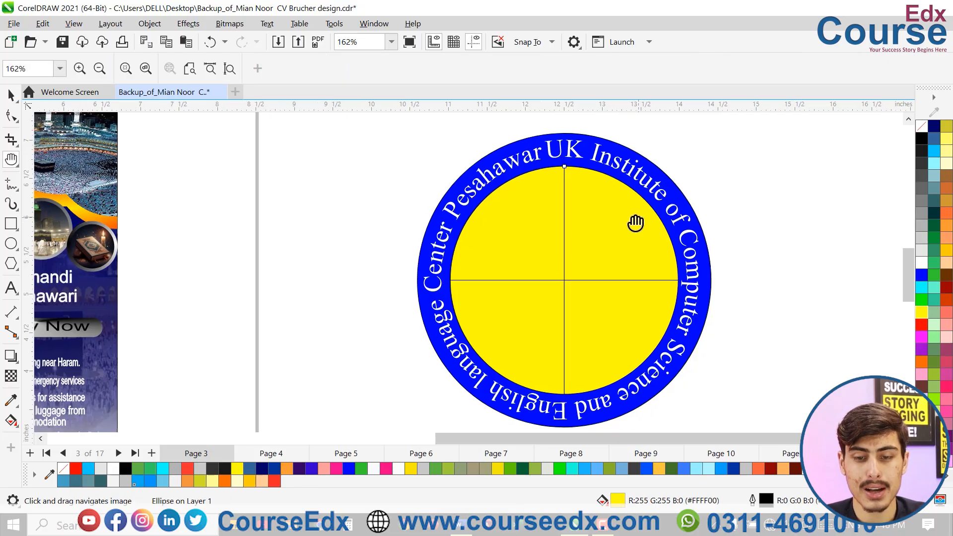
left_click_drag(558, 262, 649, 238)
key("space")
key("space")
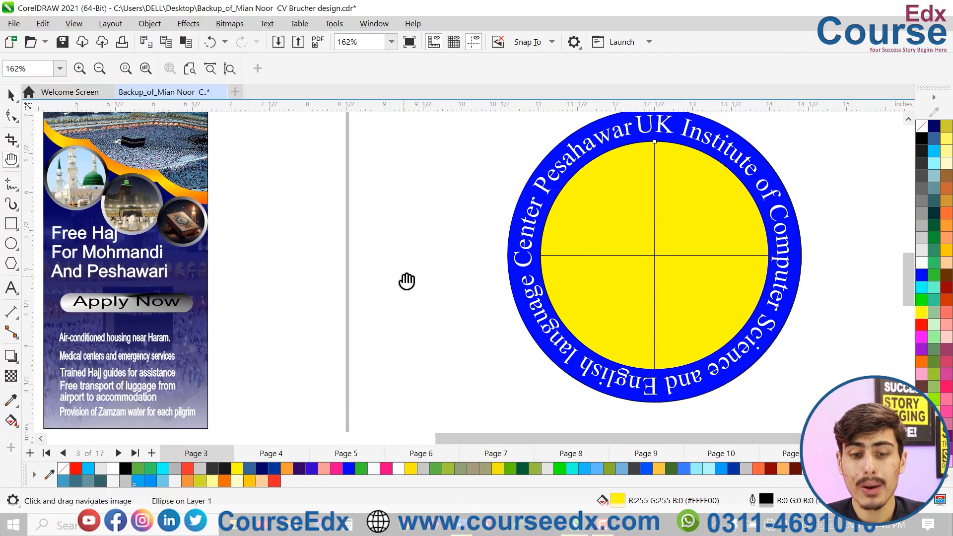
left_click_drag(406, 278, 506, 270)
key("space")
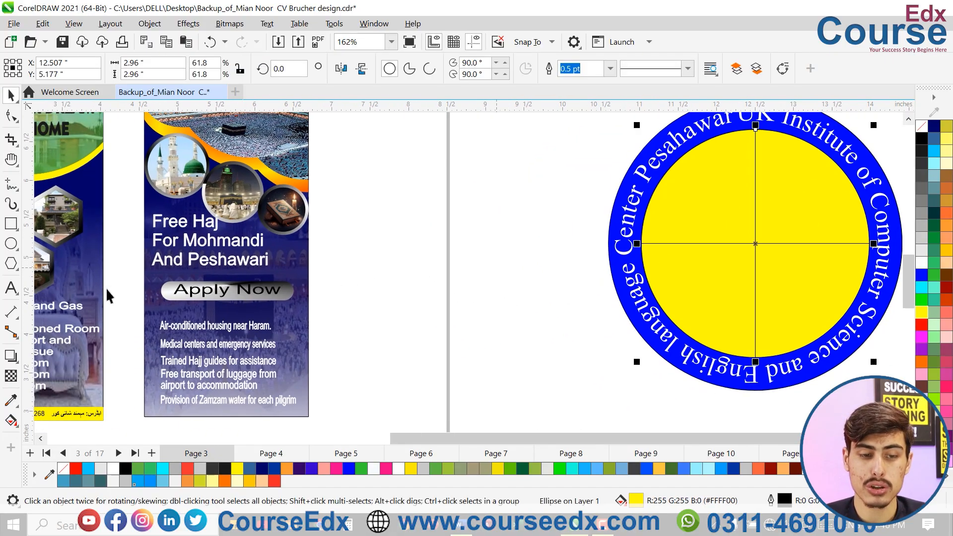
left_click(12, 288)
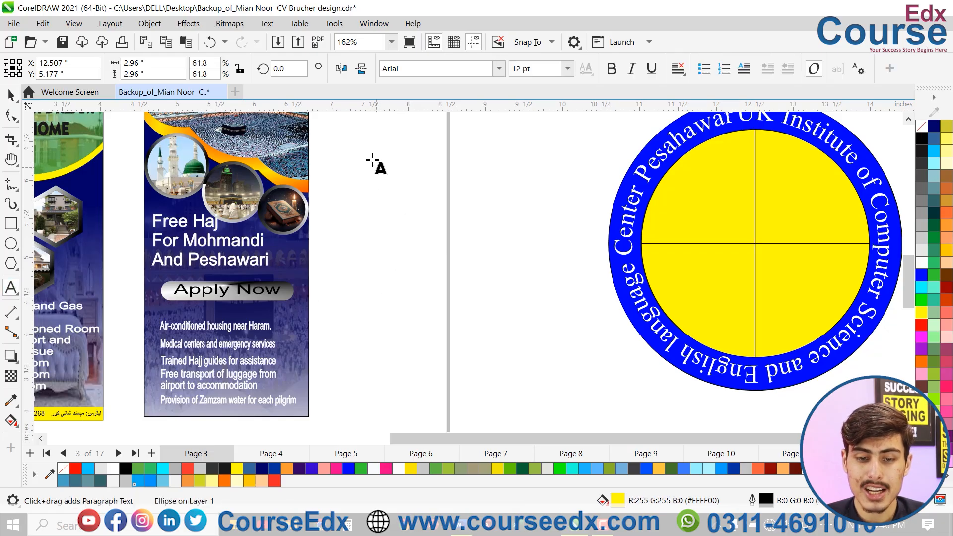
left_click(373, 159)
type("Hassan")
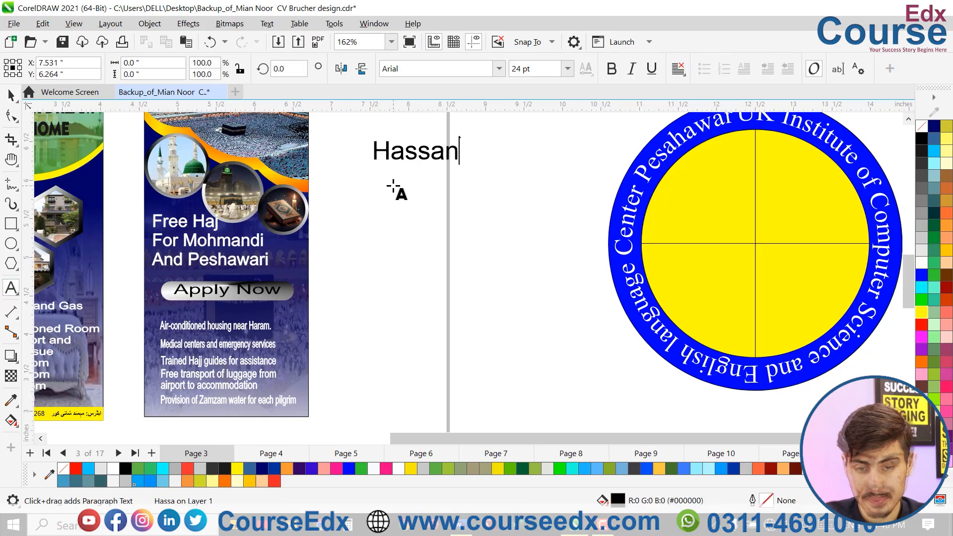
type(" is my")
key("Return")
type("Junior Brothere")
key("BackSpace")
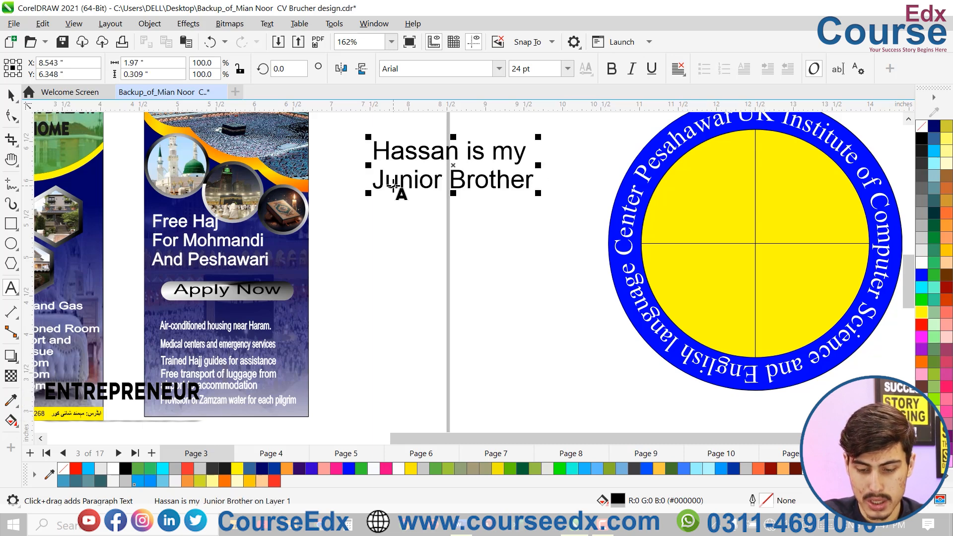
type(".")
key("ctrl+space")
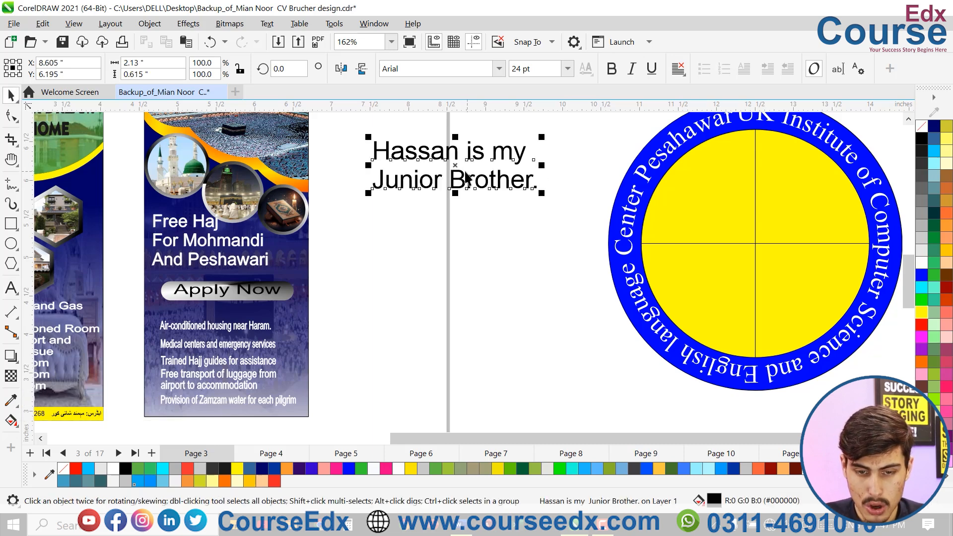
- Move the two-line text down so its centre sits at about X 8.36, Y 5.18 inches
left_click_drag(456, 170, 437, 248)
scroll(436, 249, "up", 2)
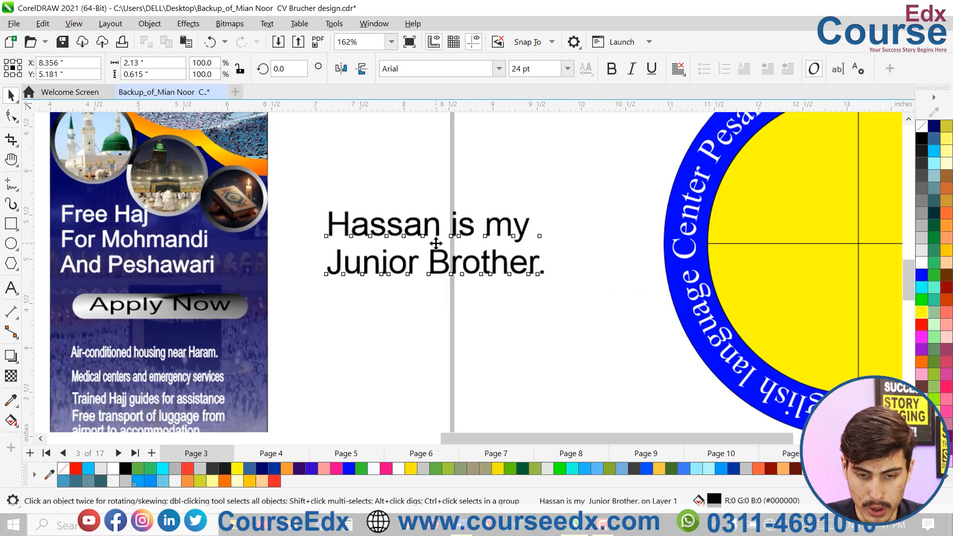
left_click(498, 174)
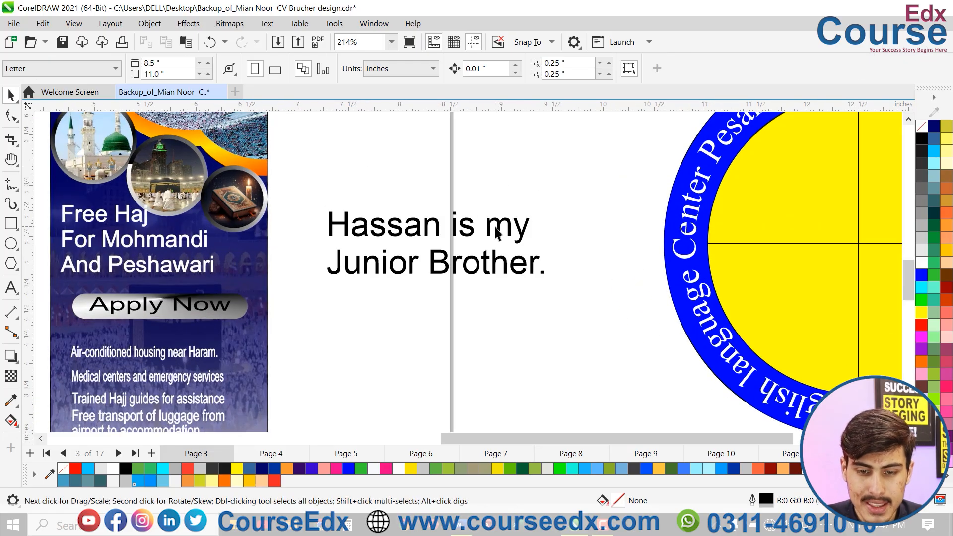